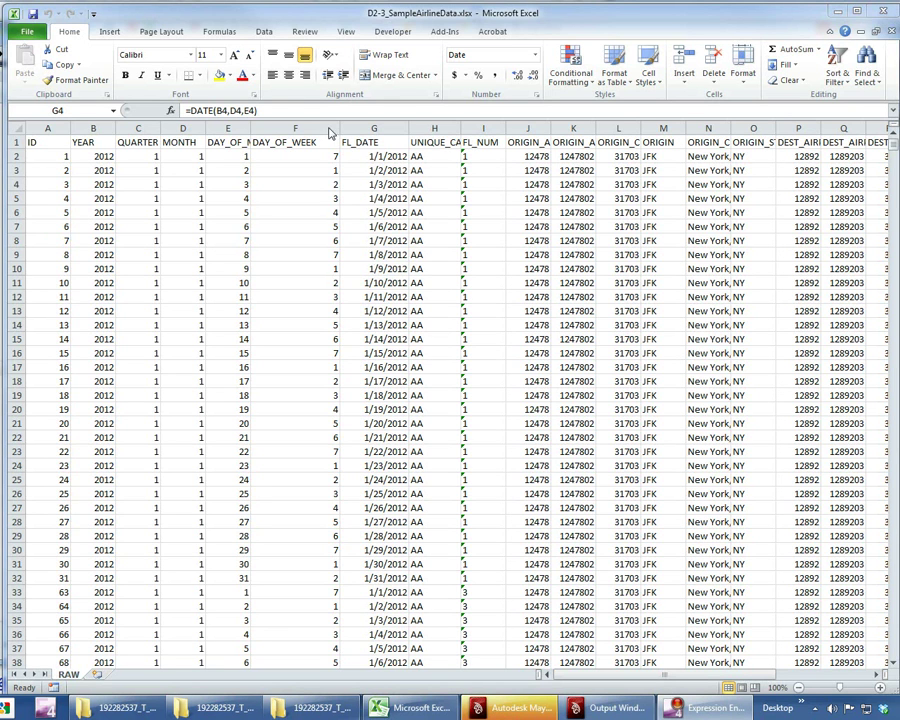
- Examine the ID, year, quarter, month and day-of-month columns of the RAW sheet against their first record
click(138, 157)
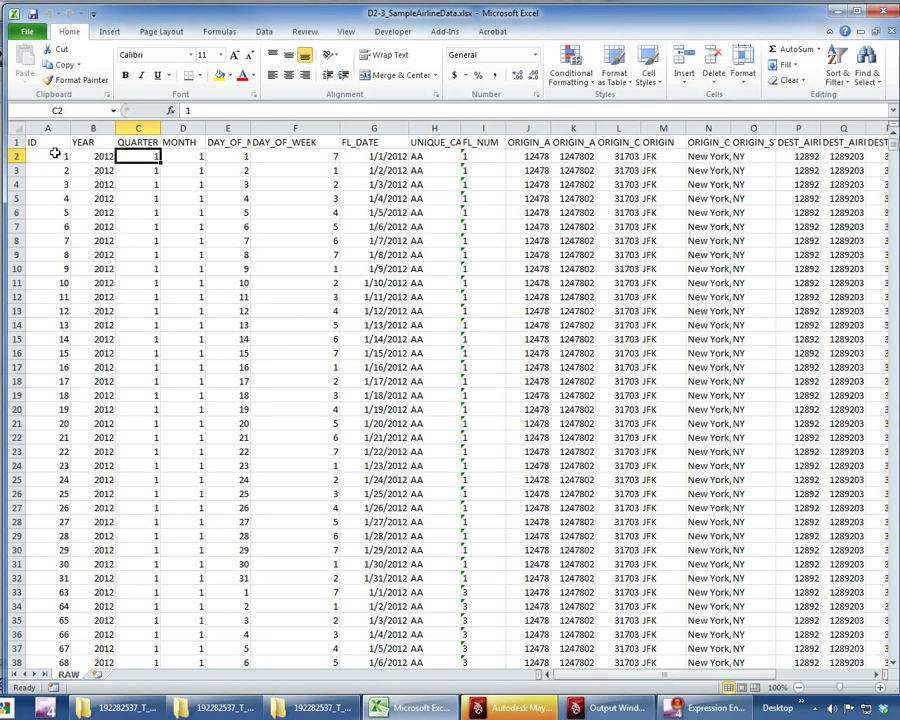
key(Left)
key(Left)
key(Up)
key(Right)
key(Down)
key(Up)
key(Right)
key(Right)
key(Right)
key(Right)
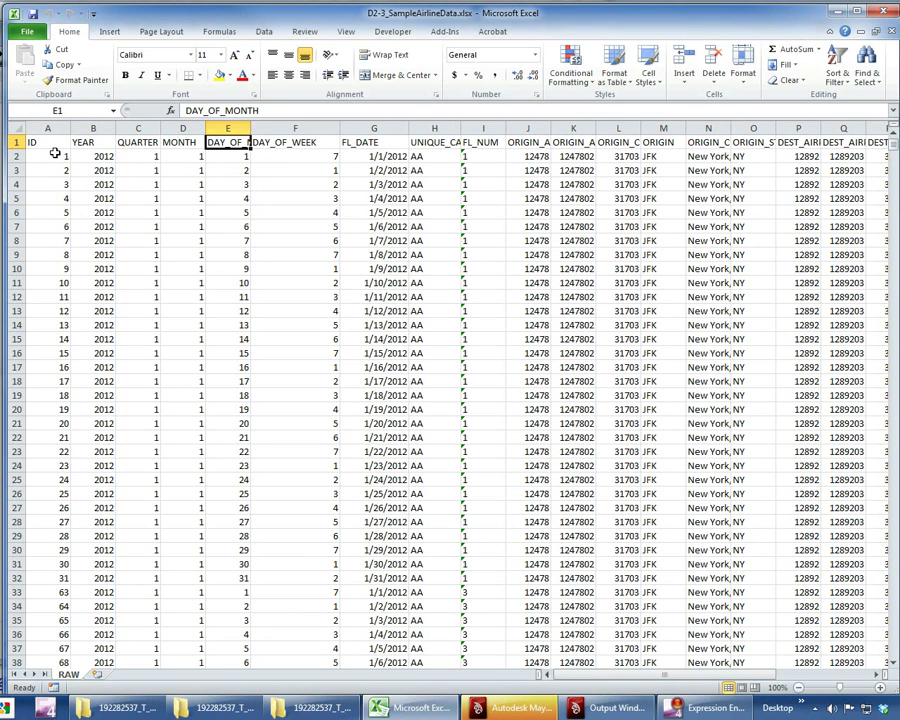
- Review the day-of-week, flight date, carrier and flight number columns up to ORIGIN_AIRPORT_ID
key(Right)
key(Right)
key(Down)
key(Up)
key(Down)
key(Up)
key(Right)
key(Right)
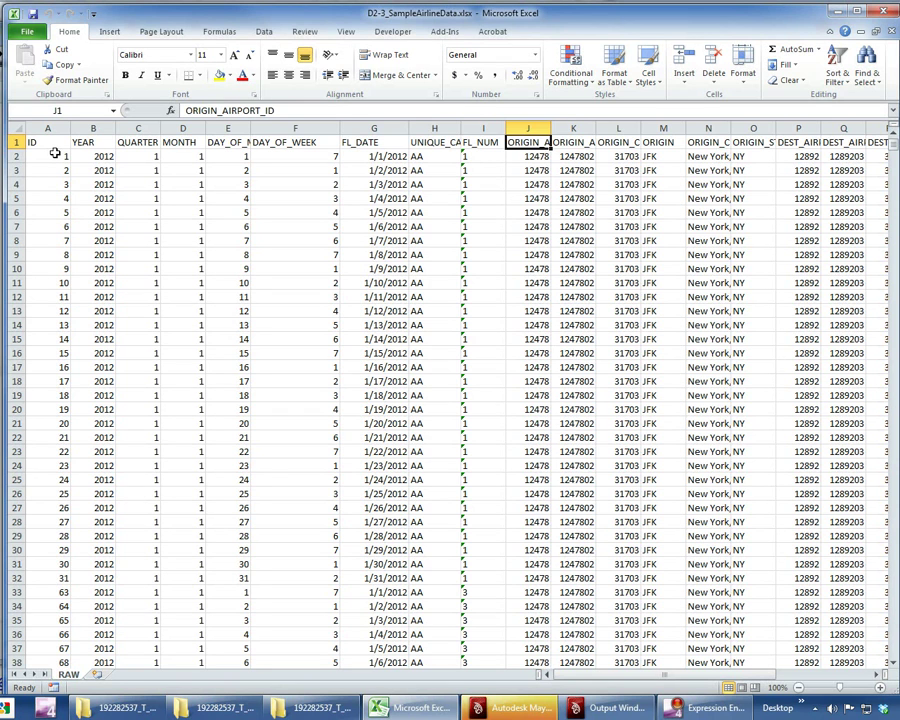
- Inspect the origin airport identifier columns and compare the ORIGIN header with its first record
key(Right)
key(Right)
key(Left)
key(Right)
key(Right)
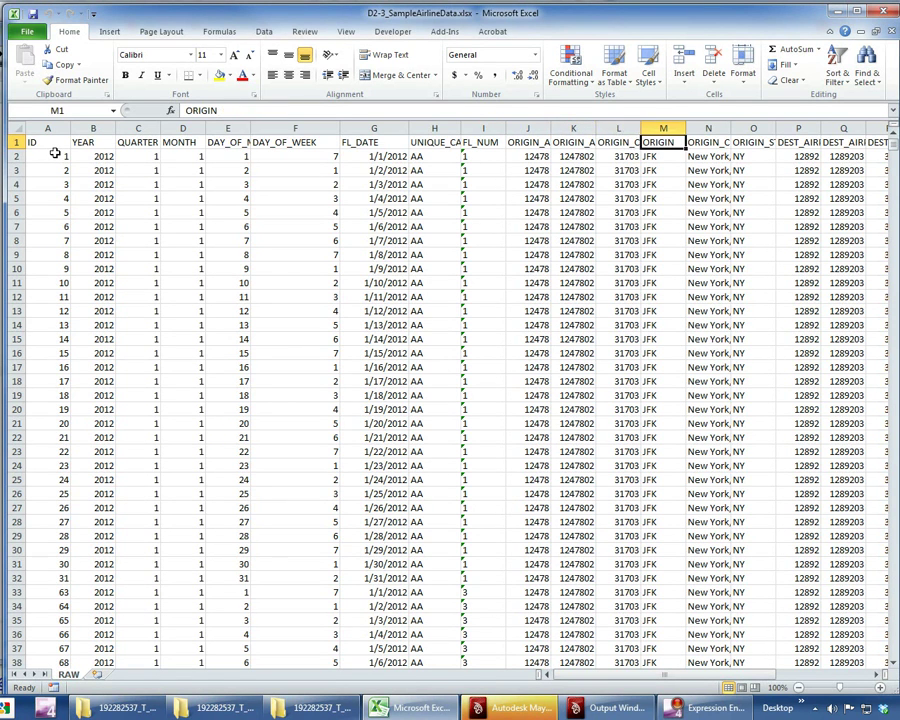
key(Down)
key(Up)
key(Down)
- Go through the origin city and state and the destination columns of the first record, up to the departure delay
key(Right)
key(Right)
key(Right)
key(Right)
key(Right)
key(Right)
key(Right)
key(Left)
key(Right)
key(Right)
key(Right)
key(Right)
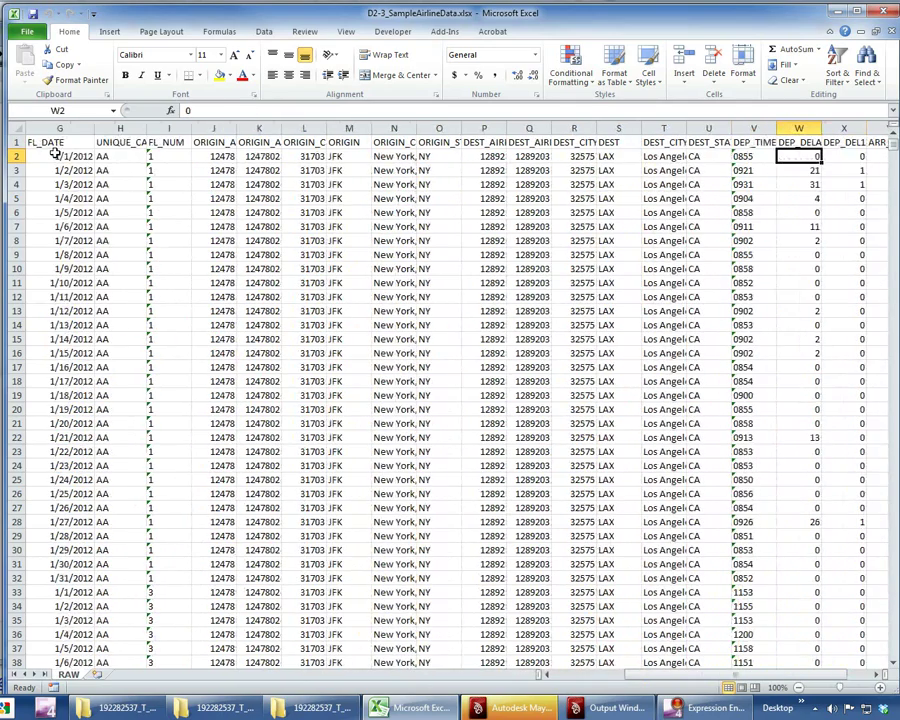
- Compare the departure time and DEP_DELAY_NEW headers with their first records, ending on the DEP_DEL15 header
key(Left)
key(Up)
key(Down)
key(Right)
key(Up)
key(Down)
key(Up)
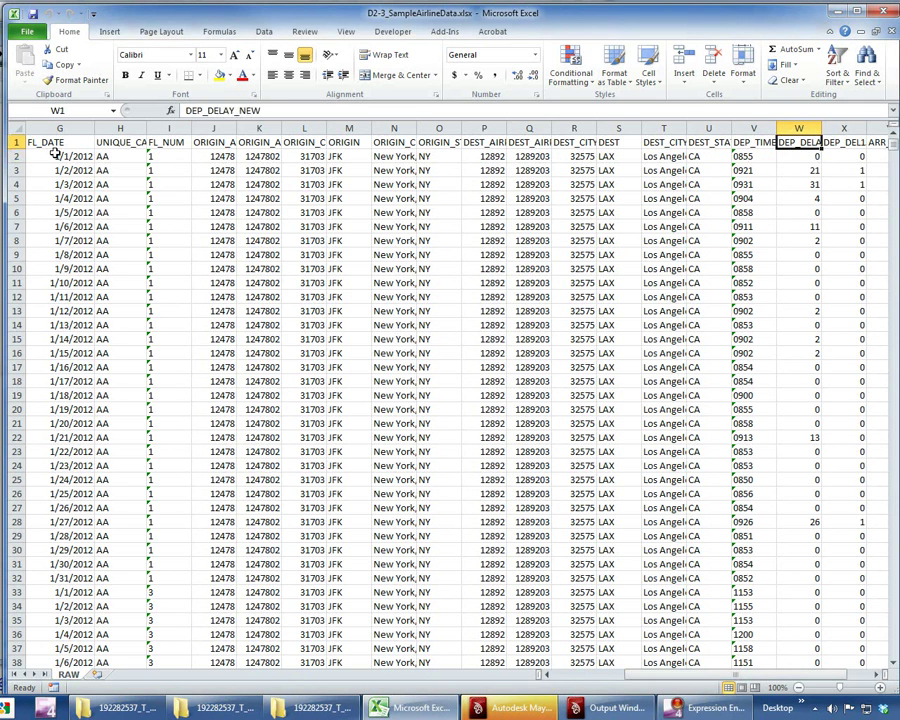
key(Down)
key(Down)
key(Up)
key(Down)
key(Up)
key(Up)
key(Right)
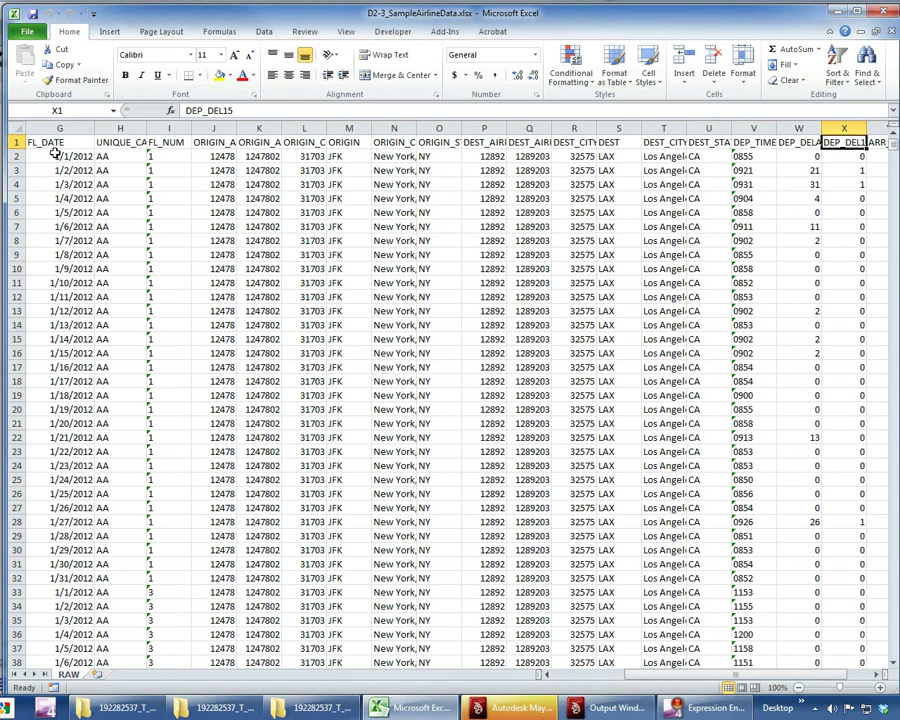
- Compare the DEP_DEL15 flags with the DEP_DELAY_NEW values row by row in the first few records
key(Down)
key(Down)
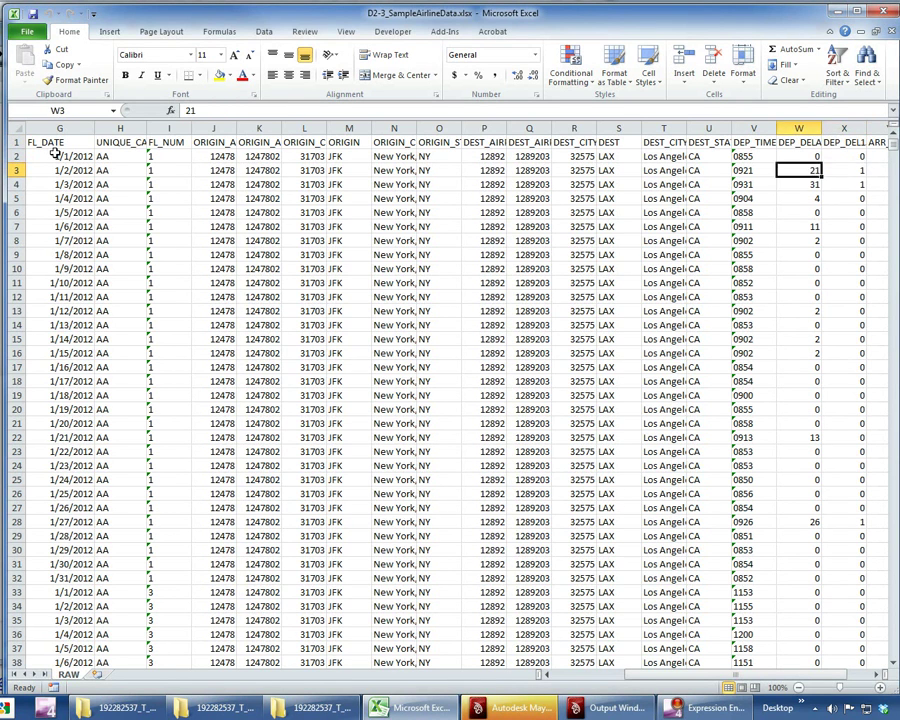
key(Down)
key(Down)
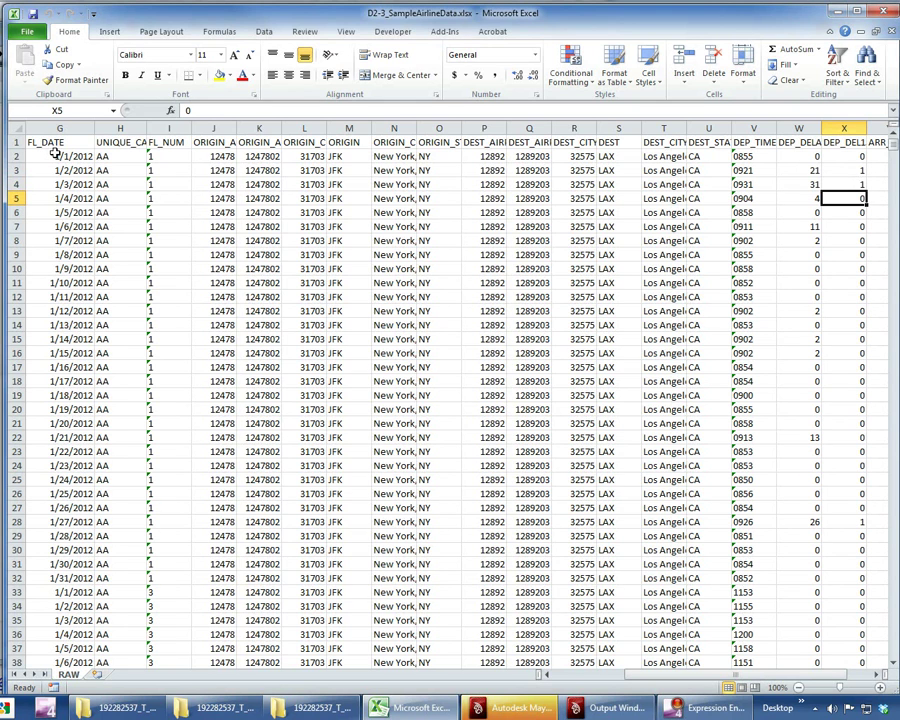
key(Down)
key(Left)
key(Up)
key(Right)
key(Down)
key(Down)
key(Down)
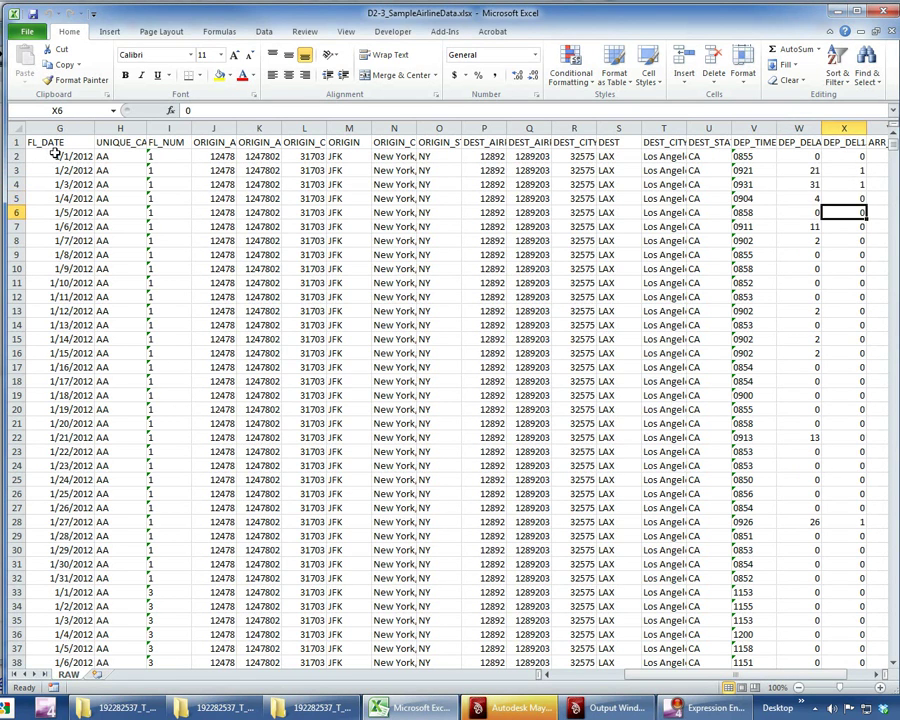
- Look over the columns beyond DEP_DEL15, starting with the arrival delay fields, and read down several records
key(Right)
key(Right)
key(Up)
key(Right)
key(Right)
key(Right)
key(Left)
key(Left)
key(Left)
key(Right)
key(Down)
key(Down)
key(Down)
key(Down)
key(Down)
key(Down)
key(Down)
key(Left)
key(Left)
key(Left)
key(Left)
key(Left)
key(Left)
key(Left)
key(Left)
- Jump to the last record of the data and go back across its columns to the ID to check where the sheet ends
key(Home)
key(ctrl+Down)
key(ctrl+Right)
key(Left)
key(Left)
key(Left)
key(Left)
key(Left)
key(Left)
key(Left)
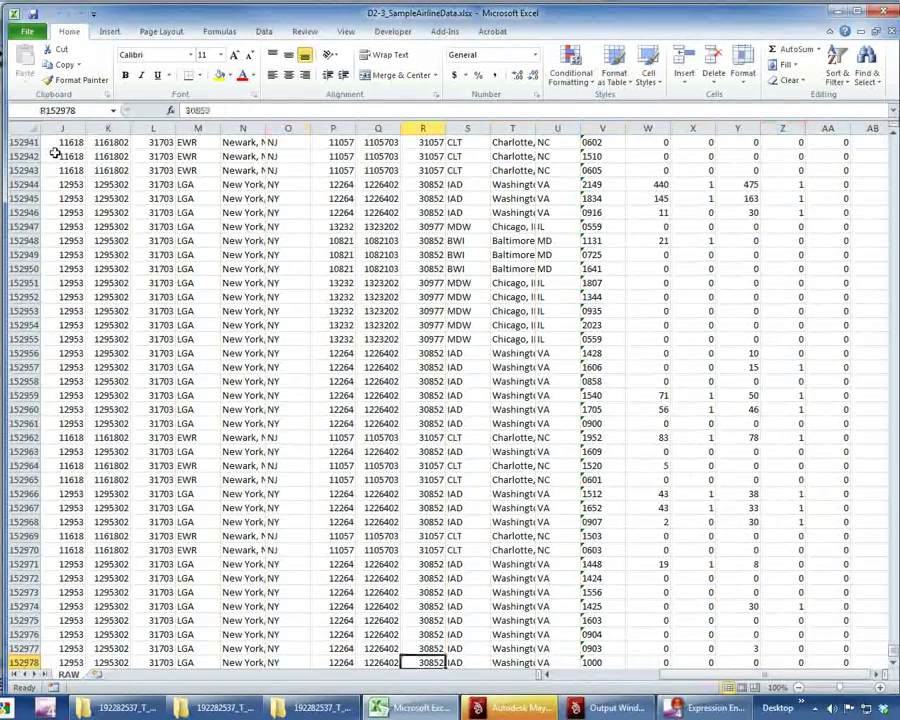
key(Left)
key(Left)
key(Left)
key(Left)
key(Left)
key(Left)
key(Left)
key(Left)
key(Left)
key(Left)
key(Left)
key(Left)
key(Left)
key(Left)
key(Left)
key(Left)
key(Left)
key(Left)
key(Left)
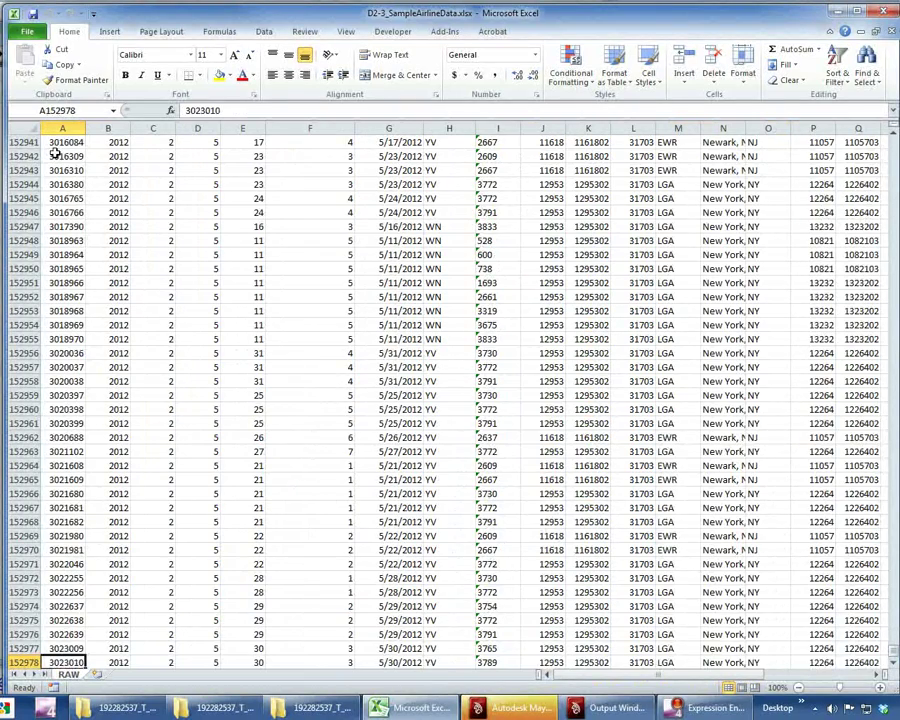
scroll(55, 152, down, 1)
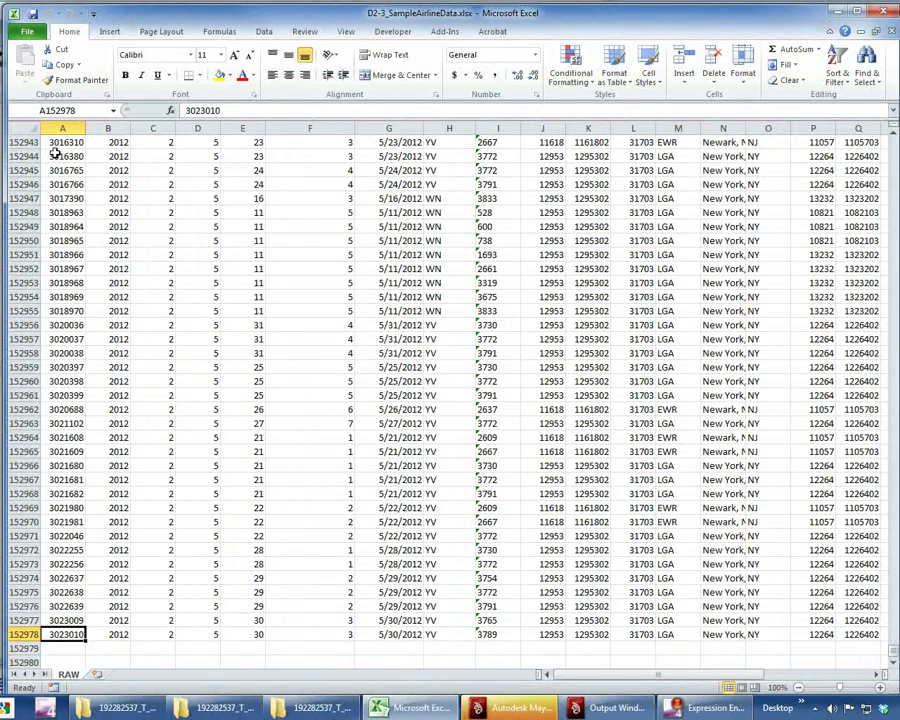
- Return to the top of the sheet and page down through the records along the QUARTER column
key(ctrl+Up)
key(Right)
key(Right)
key(Down)
key(Page_Down)
key(Page_Down)
key(Page_Down)
key(Page_Down)
key(Page_Down)
key(Page_Down)
key(Page_Down)
key(Page_Down)
key(Page_Down)
key(Page_Down)
key(Page_Down)
key(Page_Down)
key(Page_Down)
key(Page_Down)
key(Page_Down)
key(Page_Down)
key(Page_Down)
key(Page_Down)
key(Page_Down)
key(Page_Down)
key(Page_Down)
key(Page_Down)
key(Page_Down)
key(Page_Down)
key(Page_Down)
key(Page_Down)
key(Page_Down)
key(Page_Down)
key(Page_Down)
key(Page_Down)
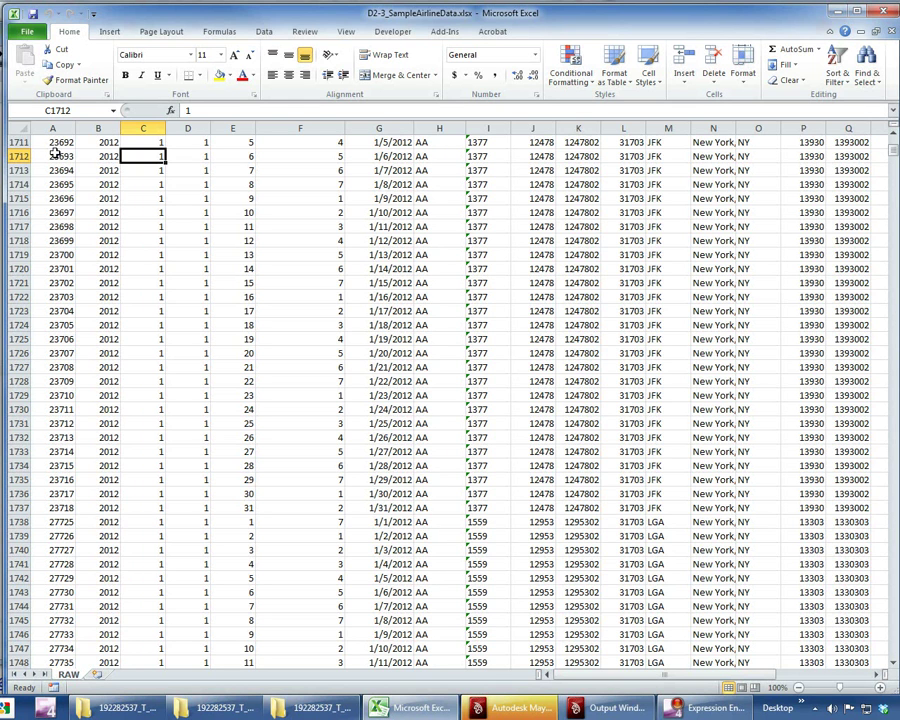
- Move back up through the records and return to the ID header in the first row
key(Up)
key(Up)
key(Up)
key(Up)
key(Up)
key(Up)
key(Up)
key(Up)
key(Up)
key(Up)
key(Up)
key(Up)
key(Up)
key(Up)
key(Up)
key(Up)
key(Up)
key(Up)
key(Up)
key(Up)
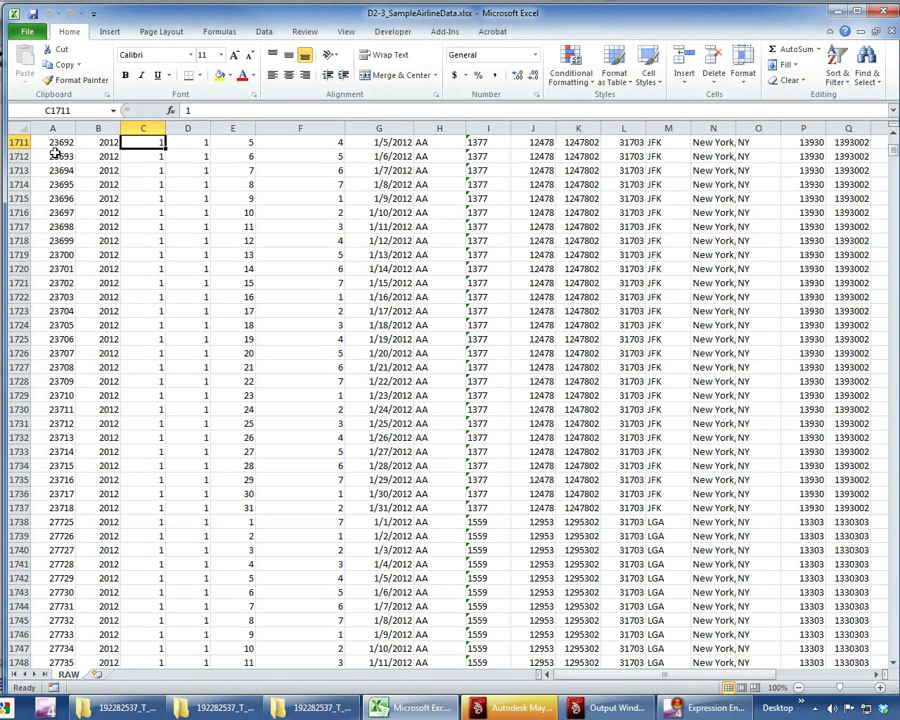
key(Up)
key(Up)
key(Up)
key(Up)
key(Up)
key(Up)
key(Up)
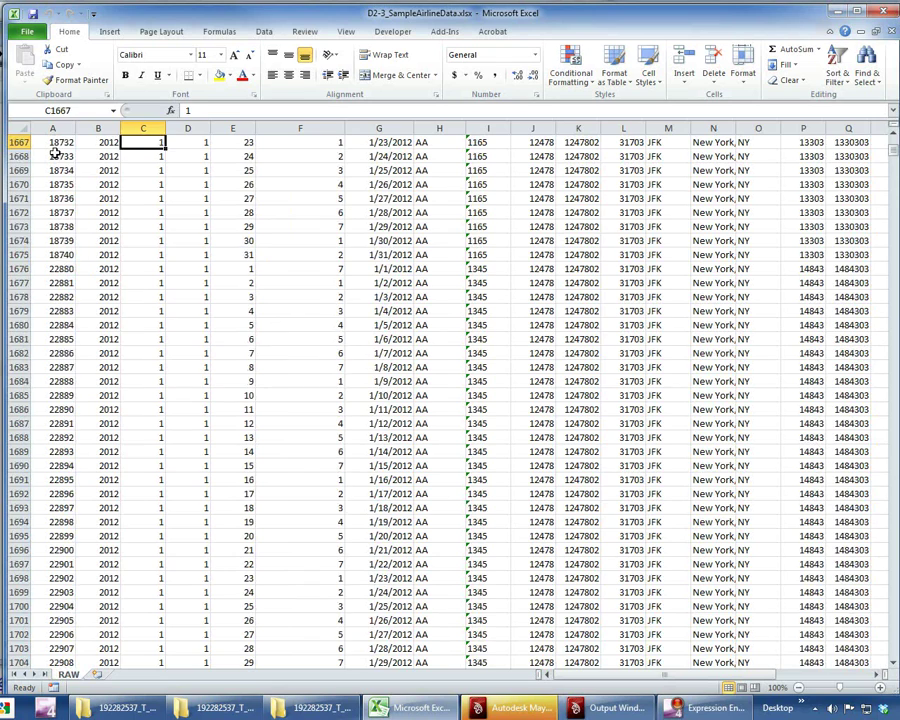
key(Left)
key(Left)
key(ctrl+Up)
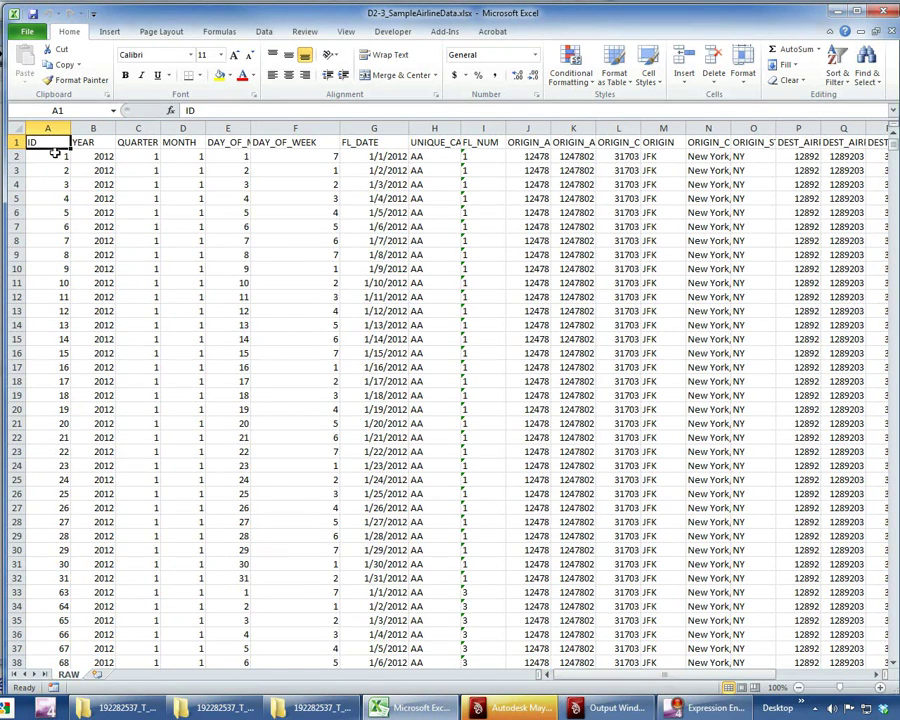
key(ctrl+shift+Right)
key(ctrl+shift+Down)
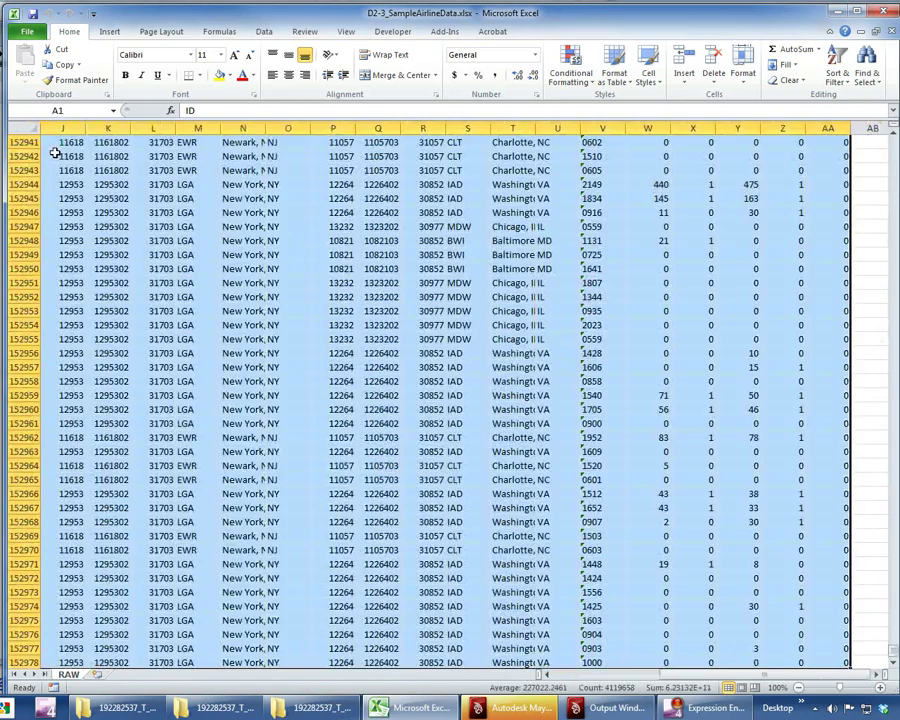
key(ctrl+Home)
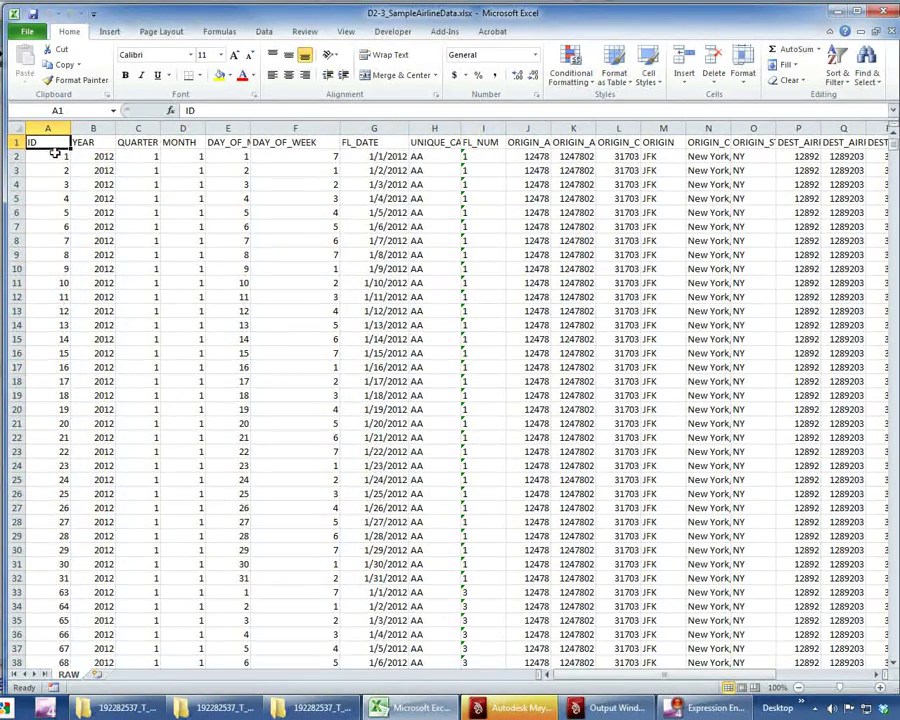
- Select the whole data range A1:AA152978 including the headers and create a PivotTable from it on a new worksheet
key(ctrl+shift+Right)
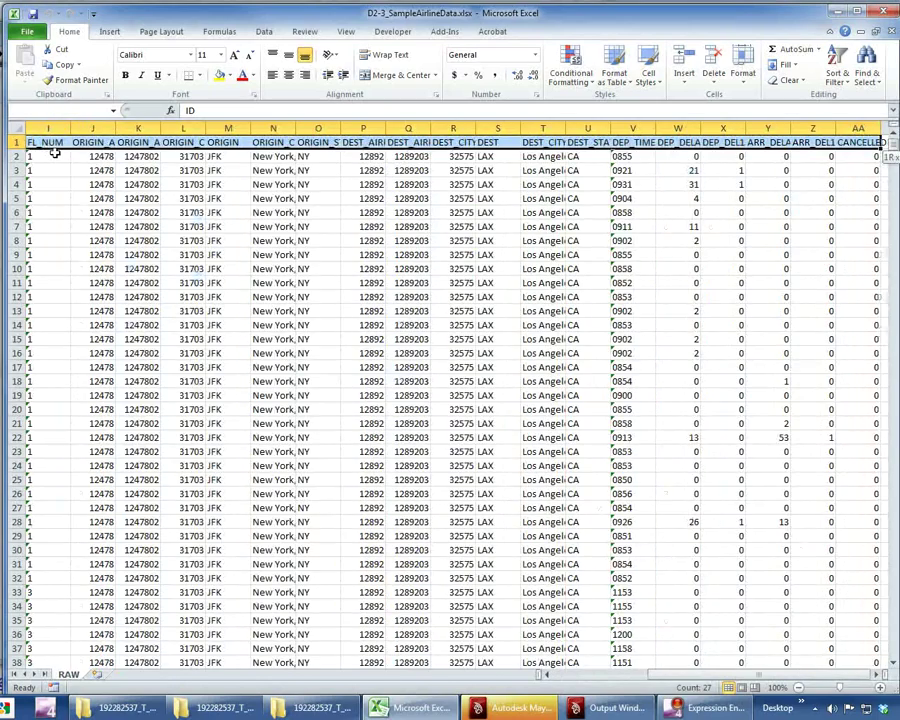
key(ctrl+shift+Down)
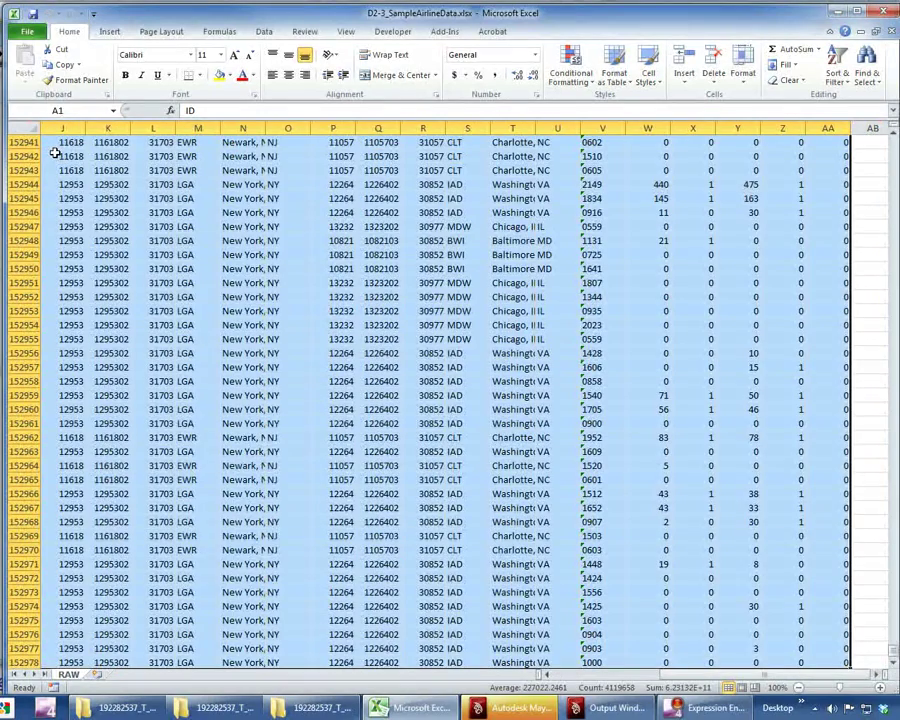
click(110, 32)
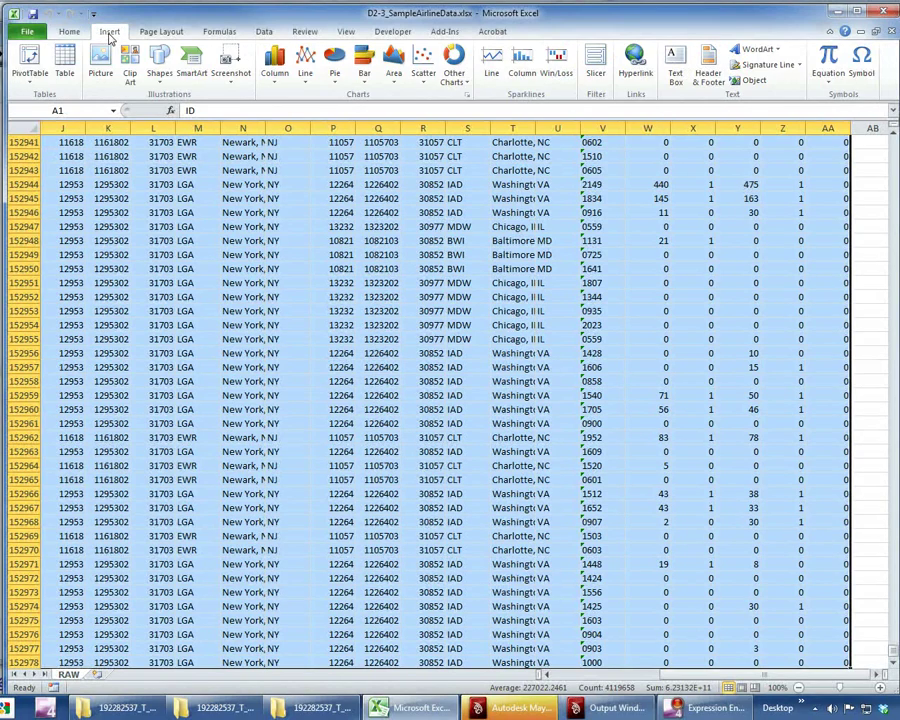
click(30, 58)
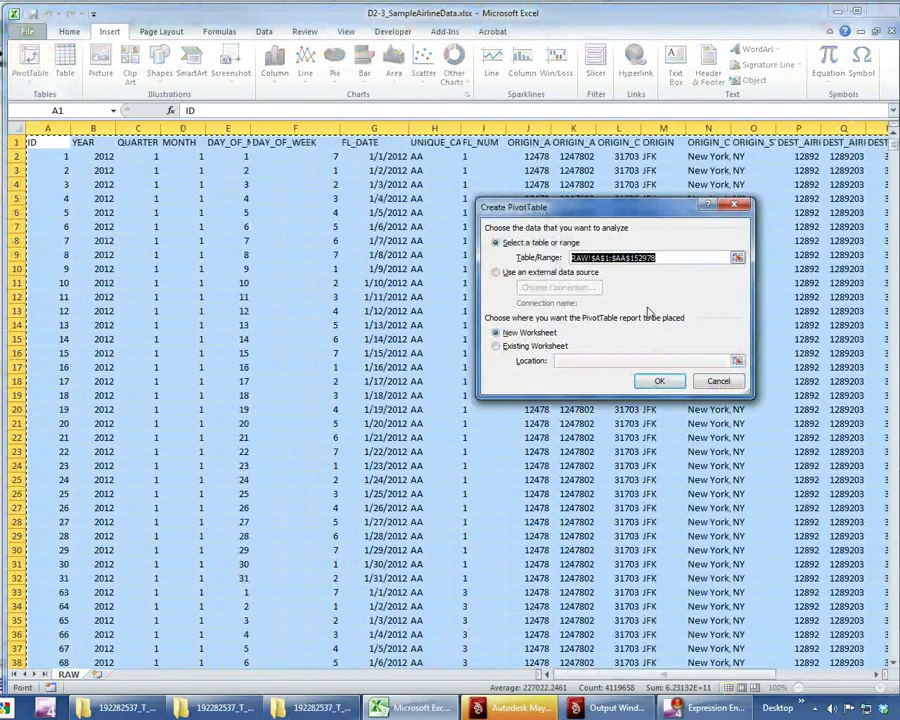
drag(622, 208, 394, 205)
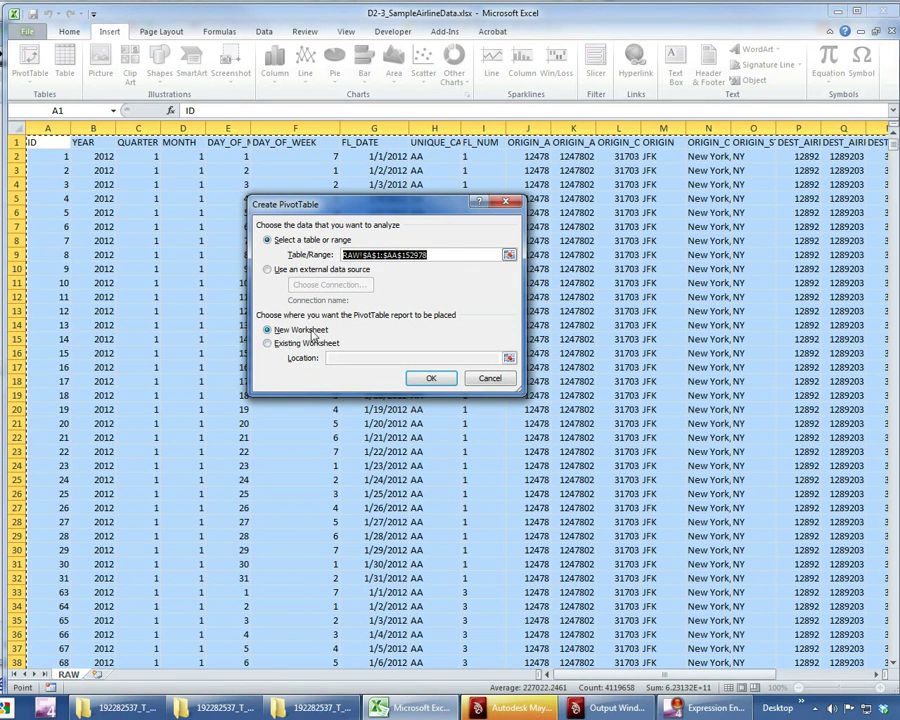
click(431, 380)
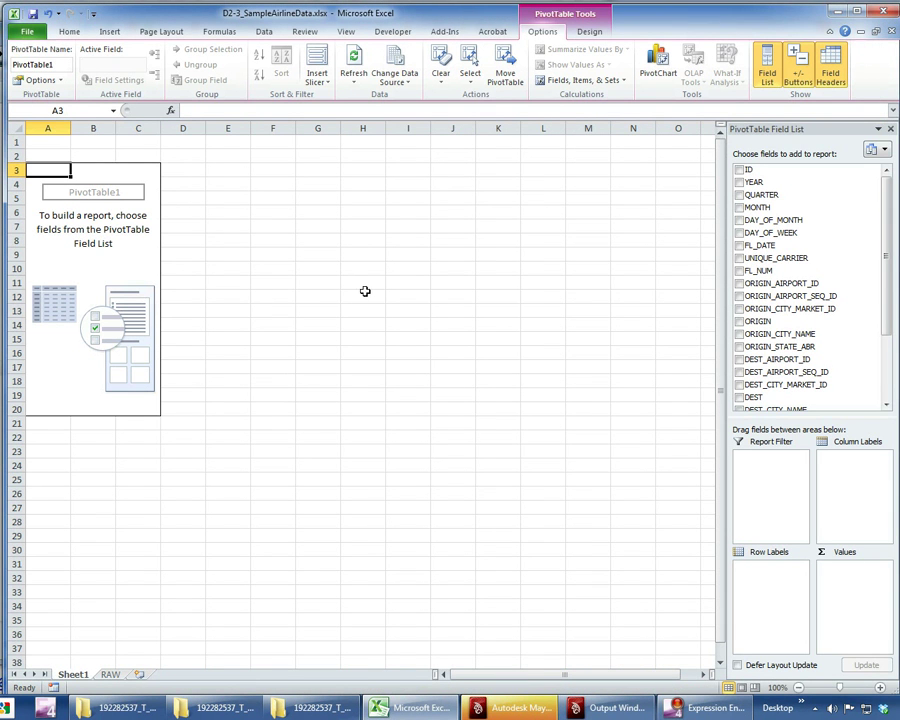
- Lay out the PivotTable with ORIGIN as column labels and UNIQUE_CARRIER as row labels
click(89, 230)
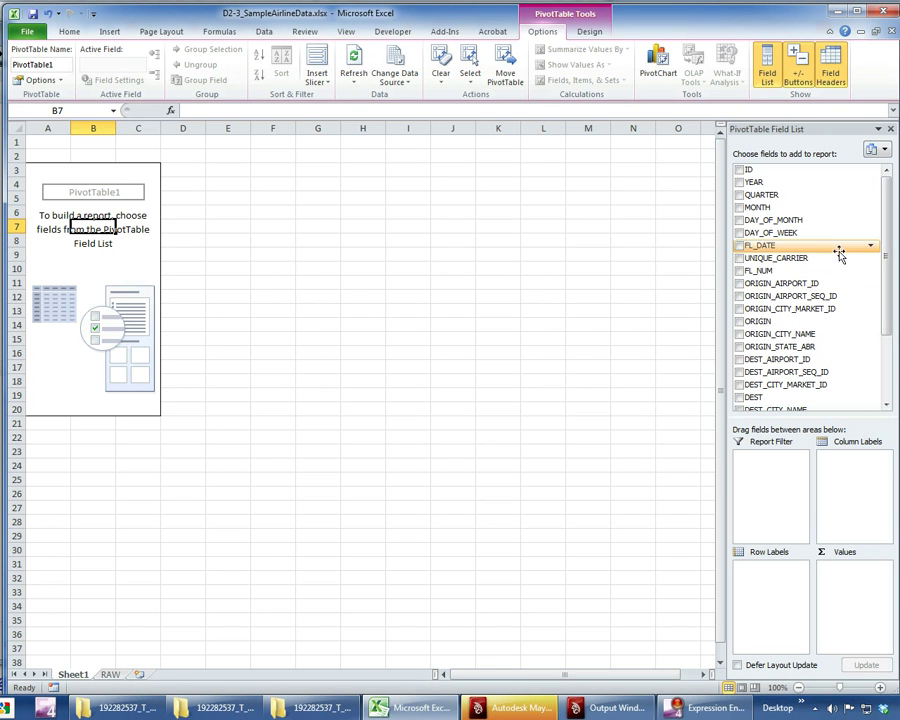
drag(886, 237, 887, 271)
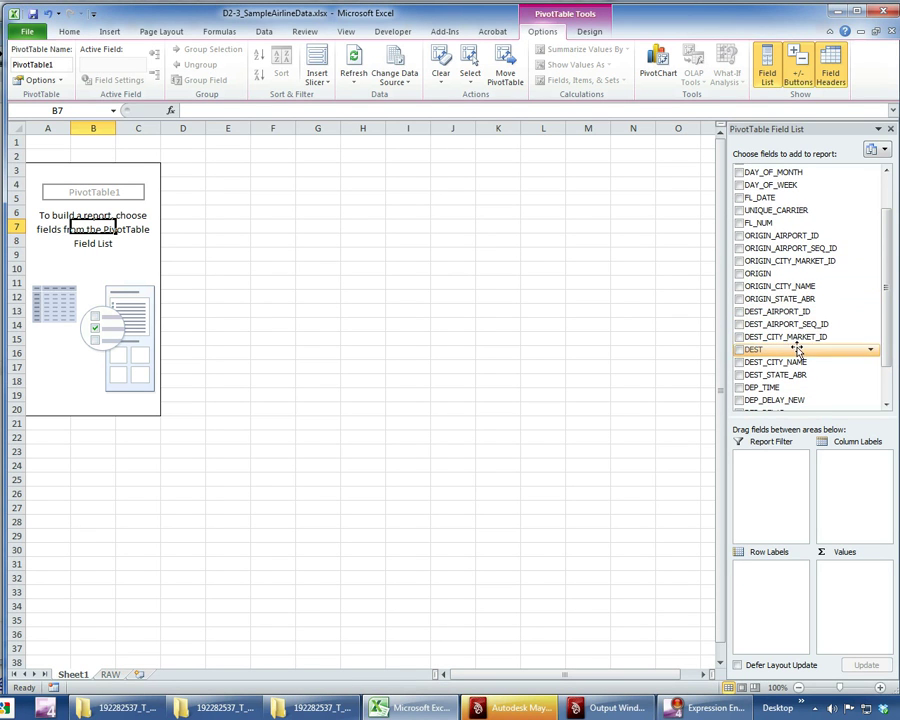
drag(785, 274, 855, 462)
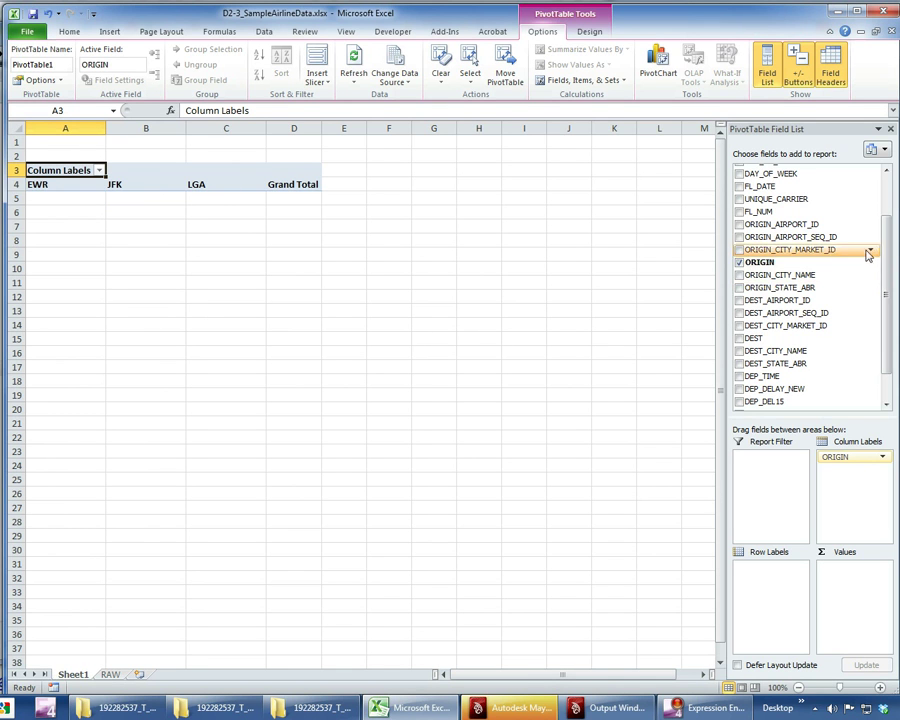
drag(806, 201, 776, 582)
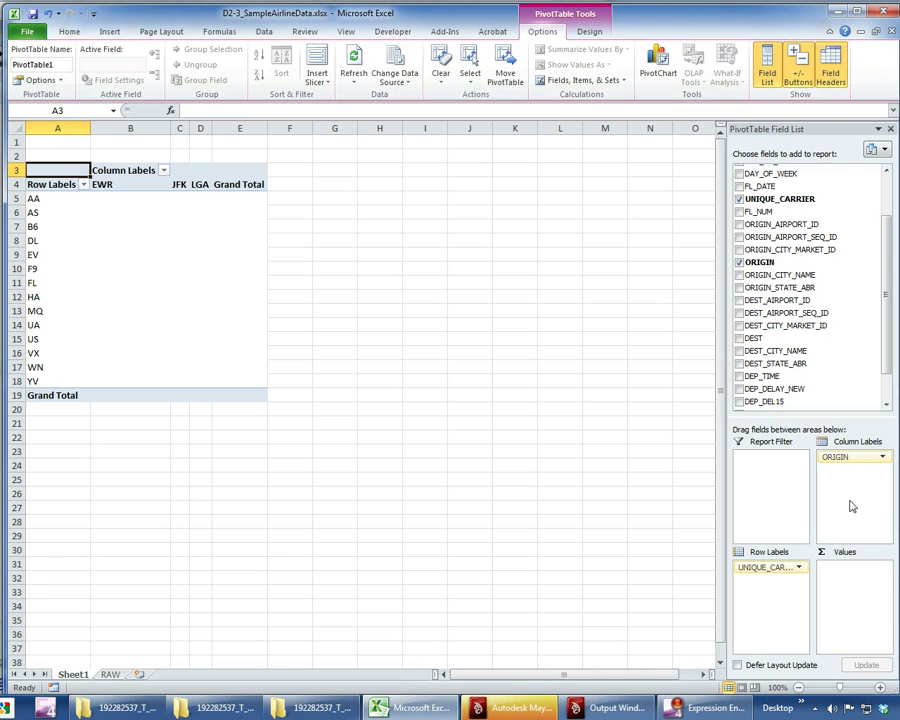
- Check the ID values of the first records on the RAW sheet, and return to the PivotTable on Sheet1
drag(887, 357, 888, 276)
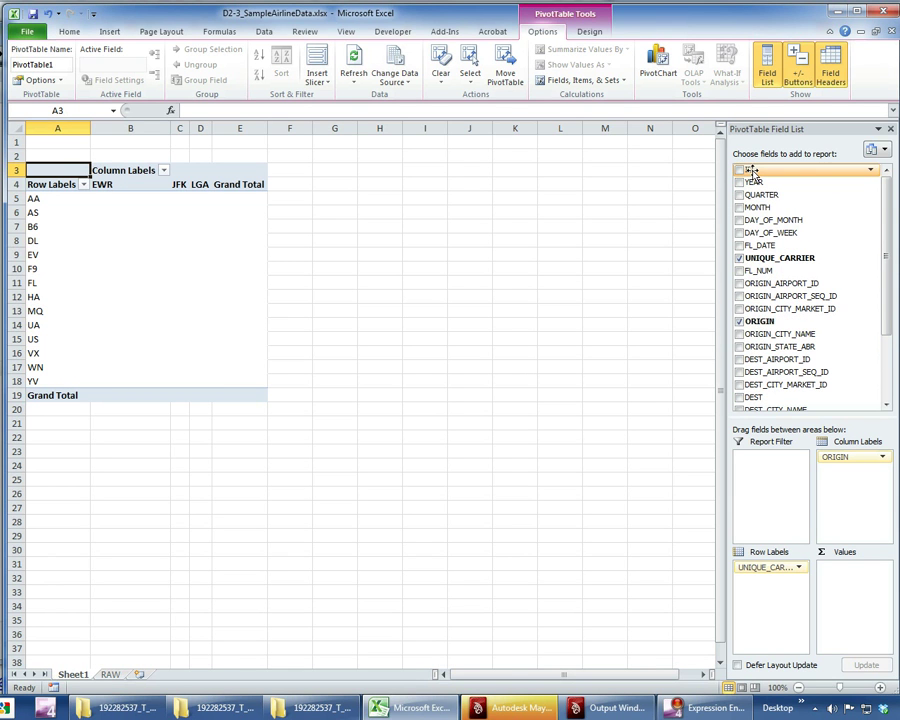
click(112, 676)
click(44, 158)
click(62, 436)
click(64, 172)
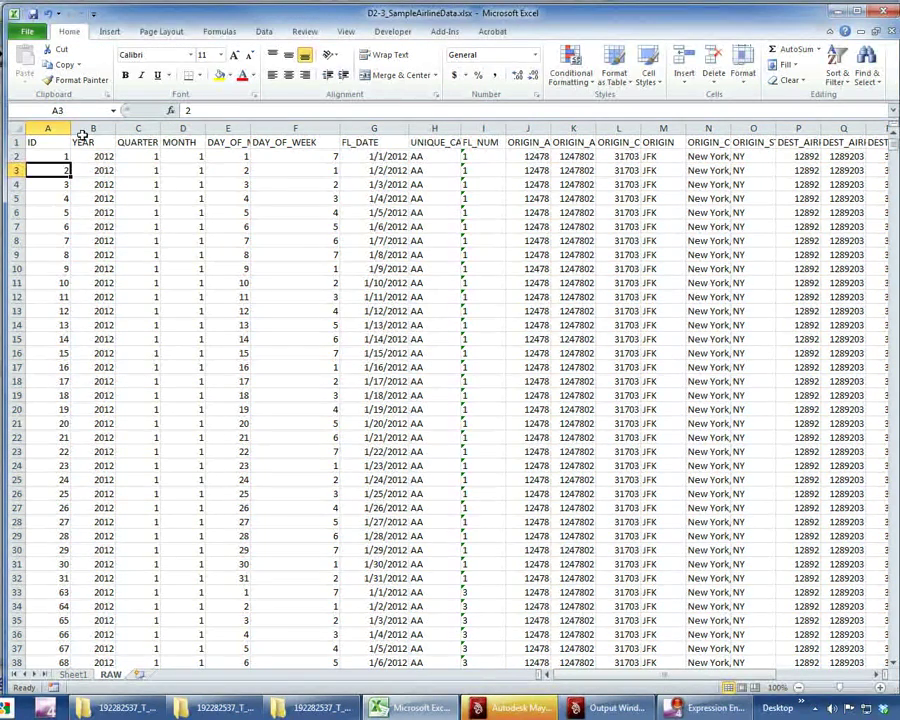
click(74, 675)
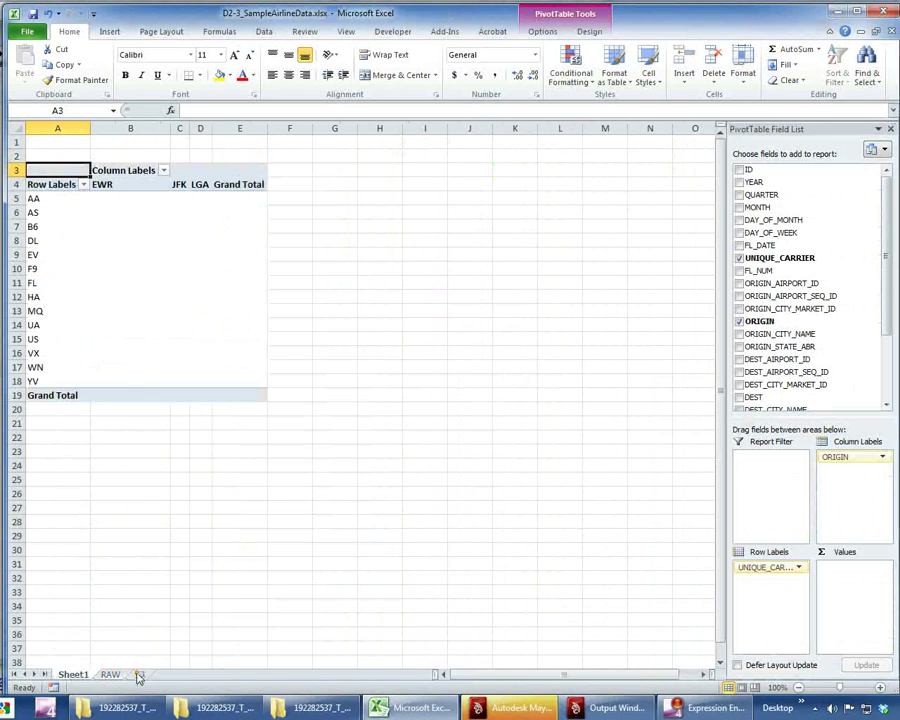
- Add ID to the PivotTable's values and summarize it by Count
drag(752, 170, 850, 576)
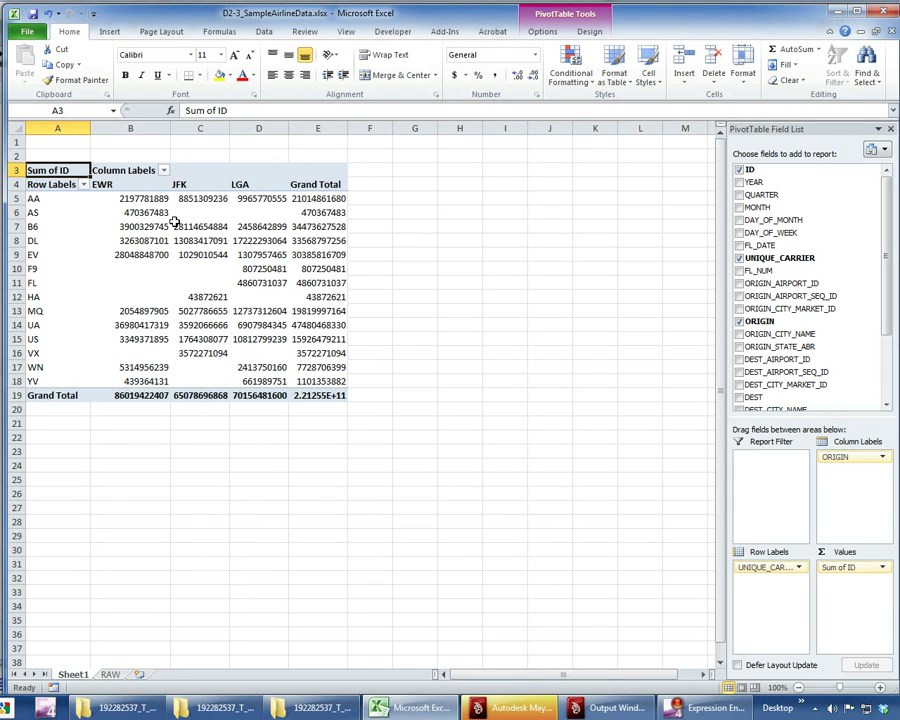
click(884, 568)
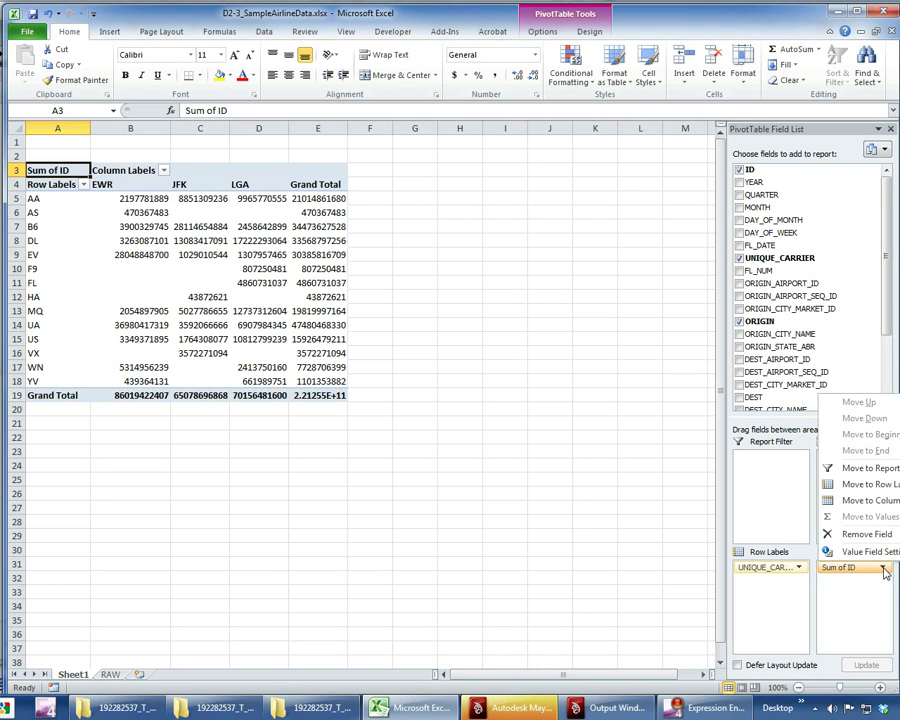
click(876, 551)
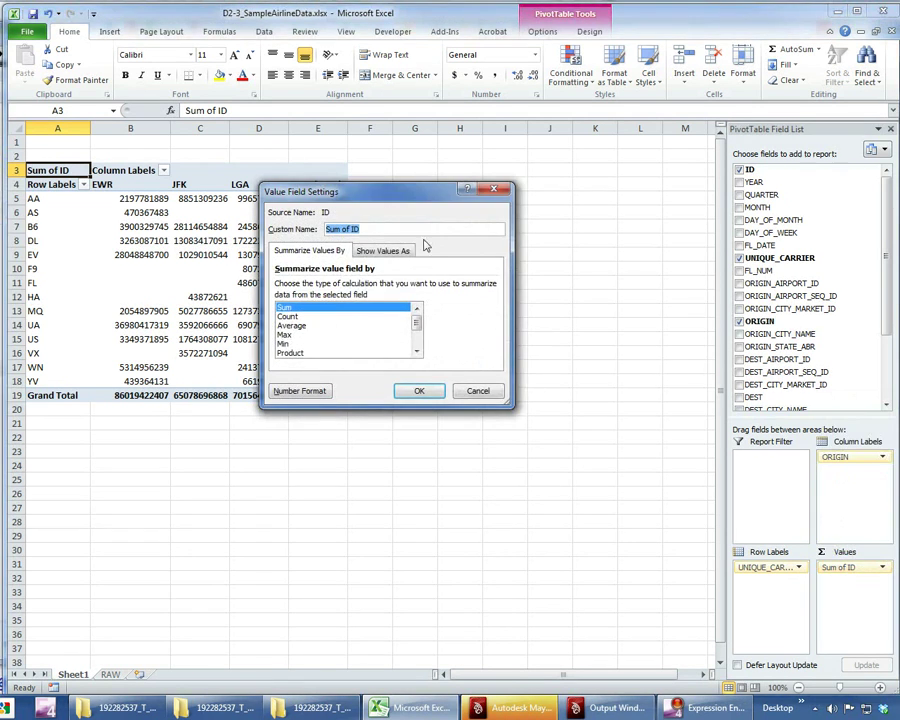
drag(376, 197, 553, 335)
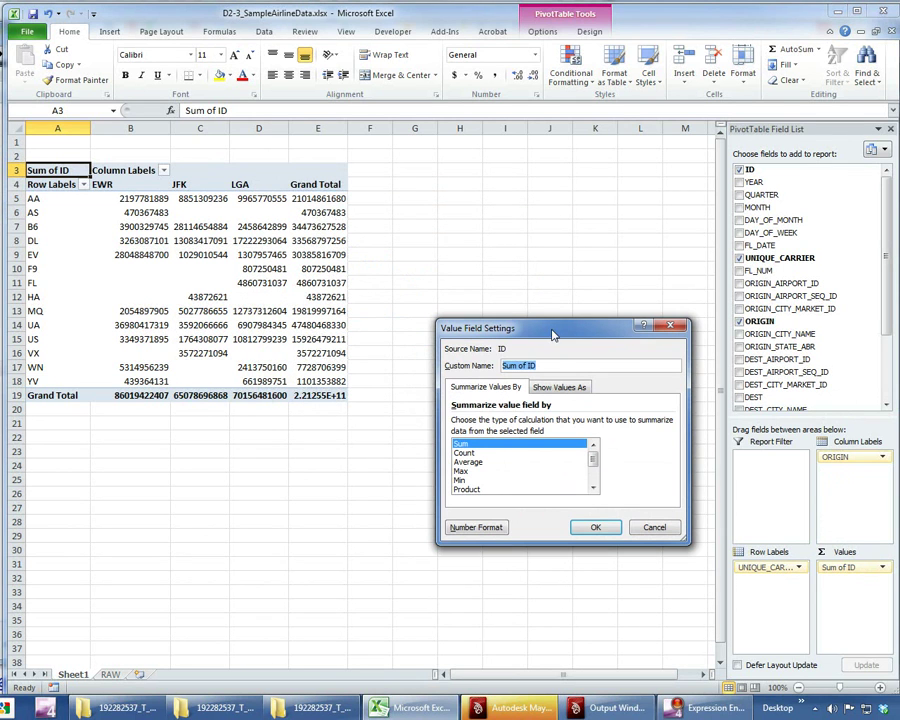
click(465, 453)
click(467, 462)
click(465, 480)
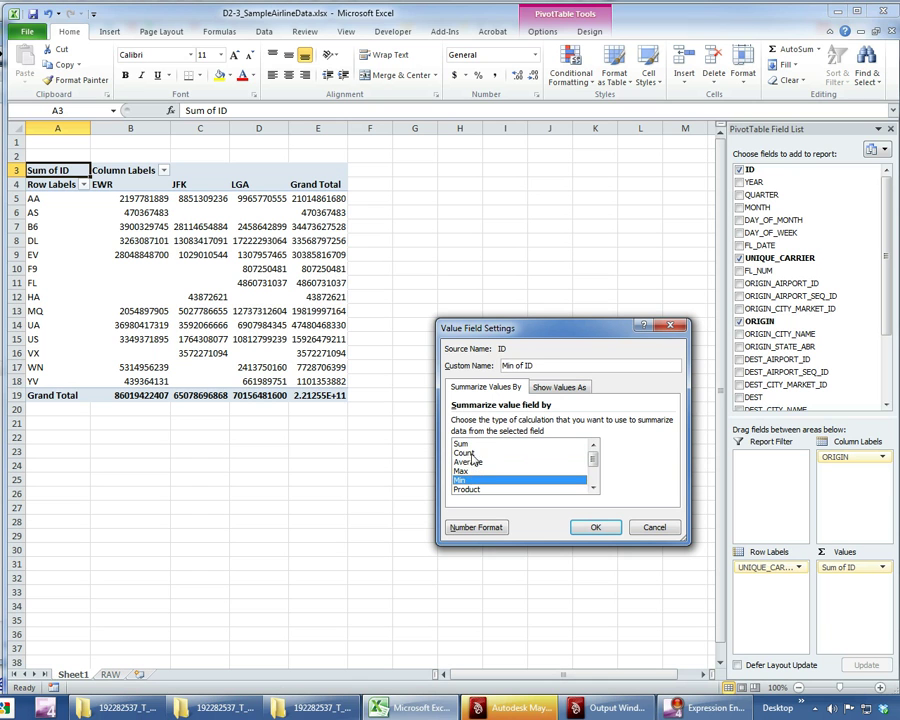
click(468, 453)
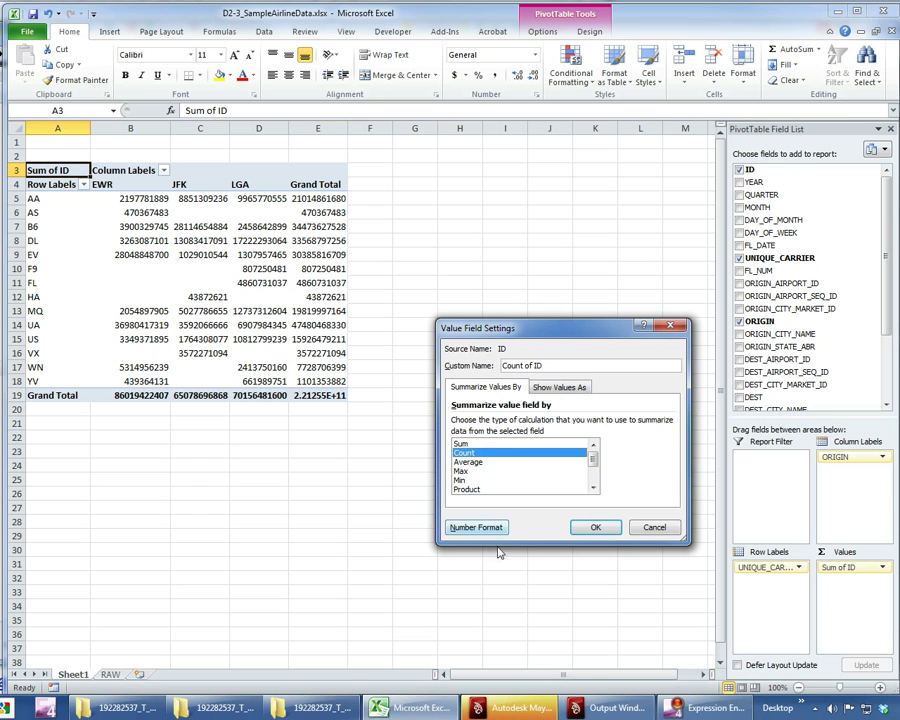
click(596, 527)
- Examine the flight counts in the PivotTable, including the one for carrier AA at EWR
click(434, 537)
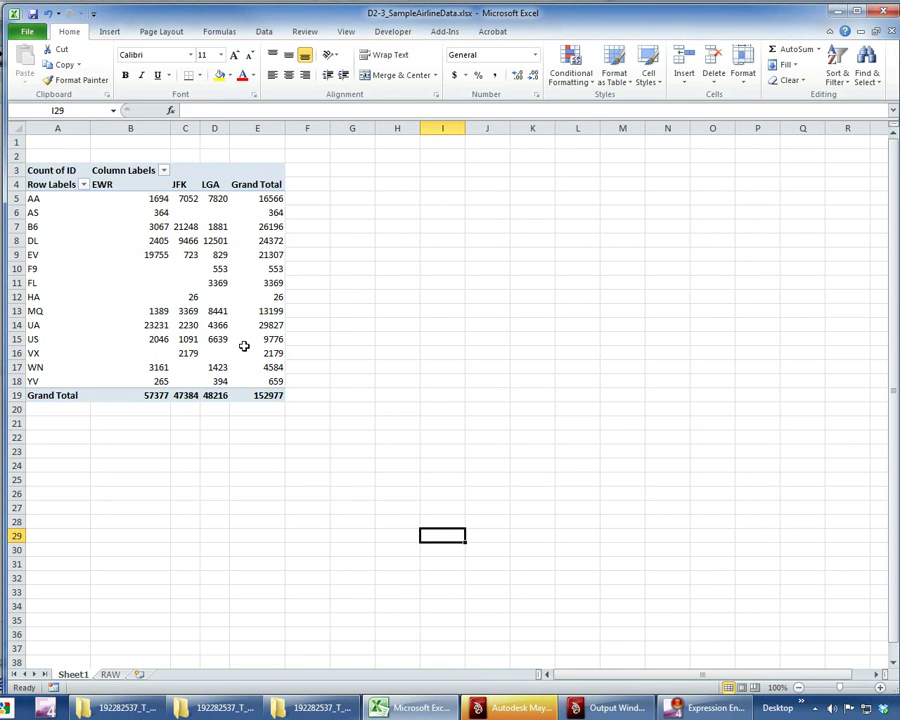
mouse_move(244, 346)
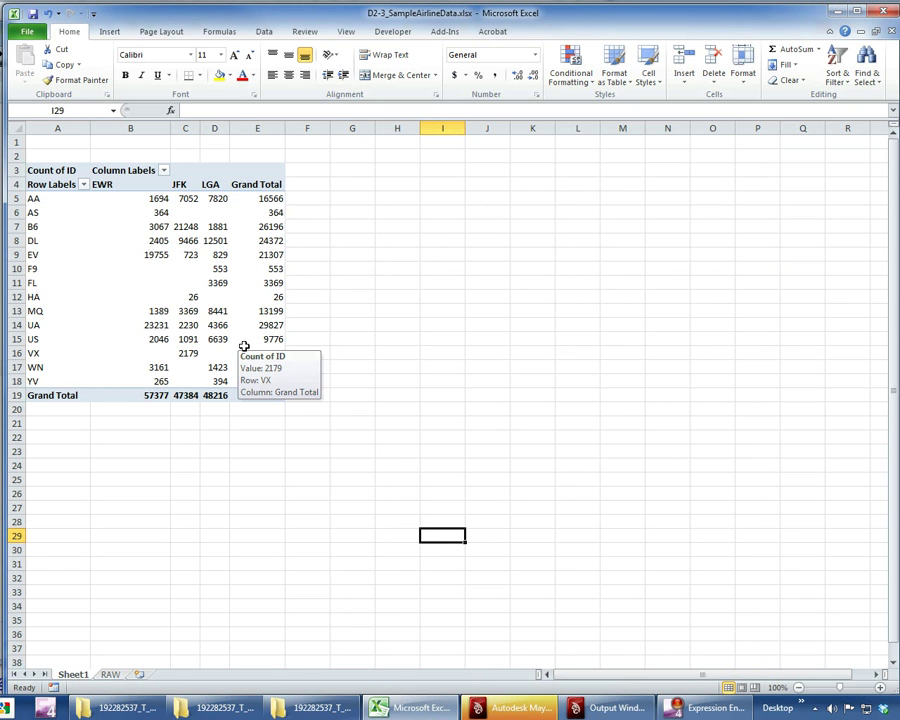
click(147, 199)
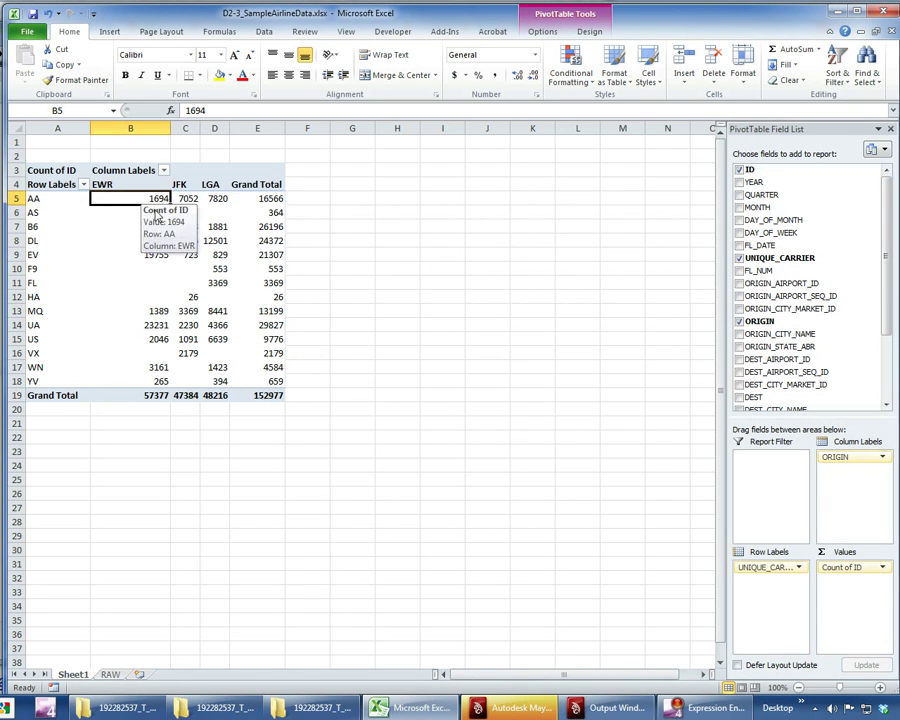
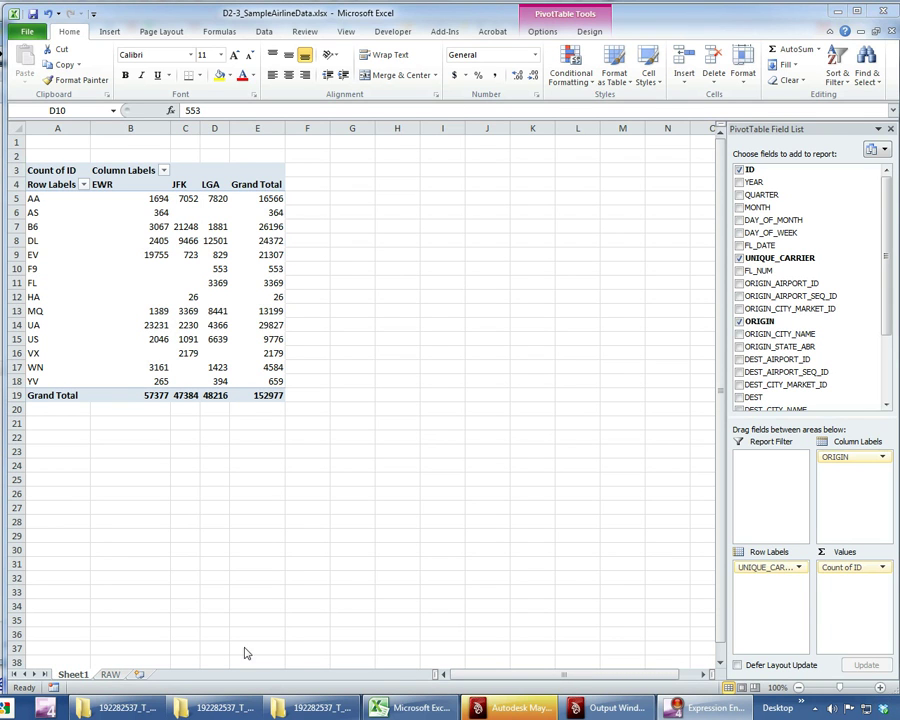
- Go to the RAW sheet and move across the columns to the DEP_DEL15 header to review that field
click(110, 675)
key(Right)
key(Right)
key(Right)
key(Right)
key(Right)
key(Right)
key(Right)
key(Right)
key(Right)
key(Right)
key(Right)
key(Right)
key(Right)
key(Right)
key(Right)
key(Right)
key(Right)
key(Right)
key(Right)
key(Right)
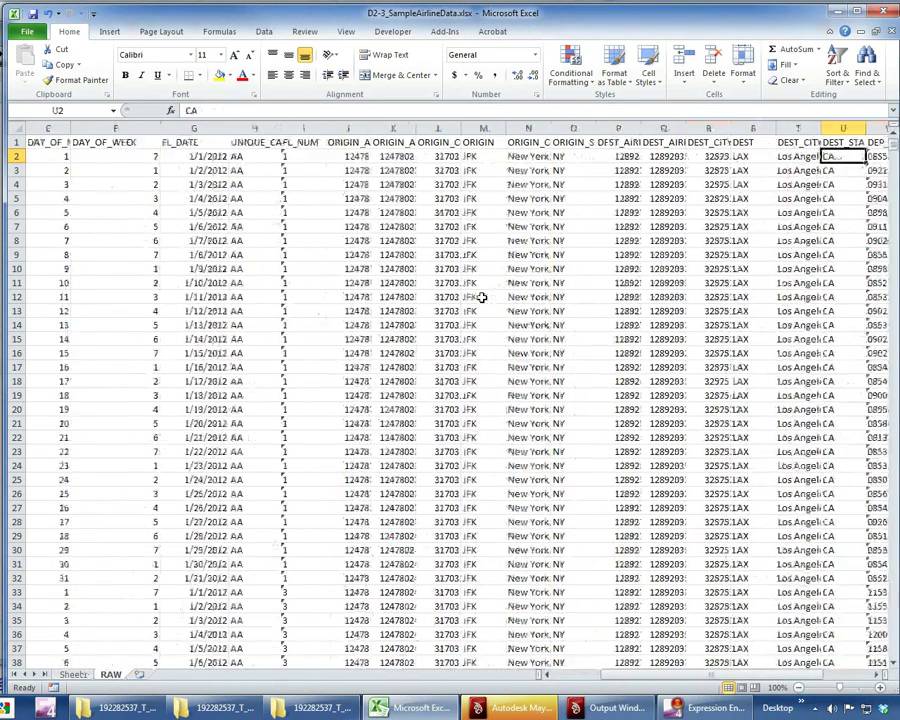
key(Right)
key(Right)
key(Right)
key(Up)
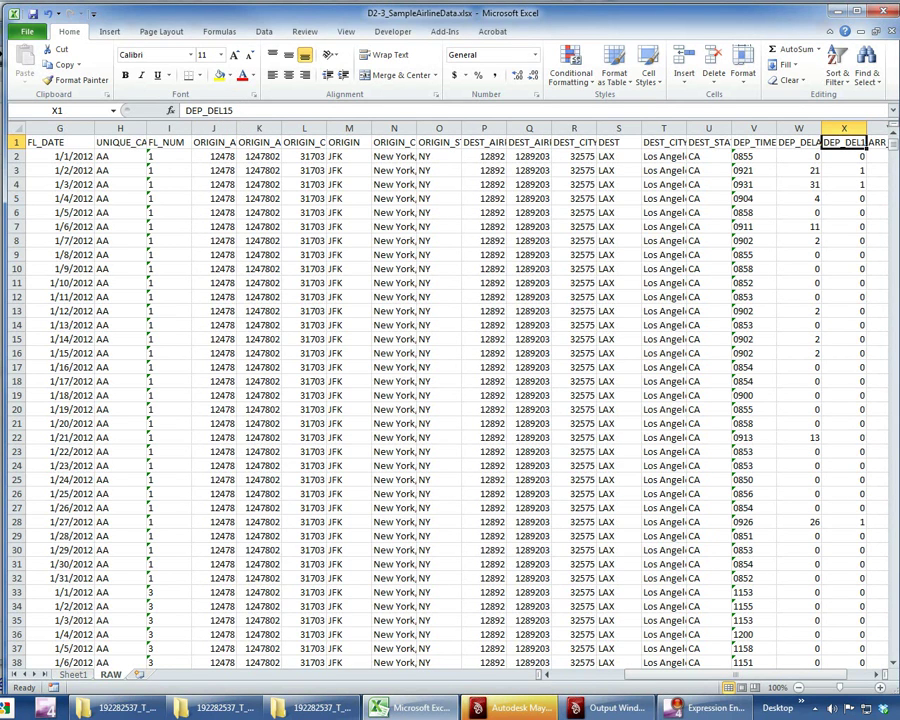
- Replace ID with DEP_DEL15 in the values of the PivotTable on Sheet1 and inspect the value for AA at EWR
click(72, 674)
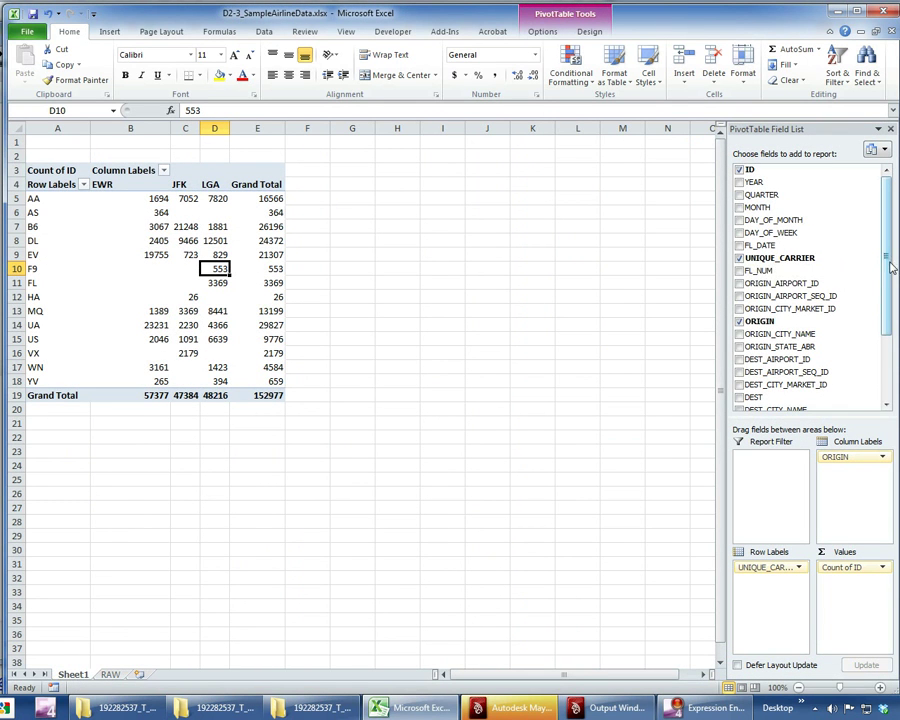
drag(886, 261, 888, 376)
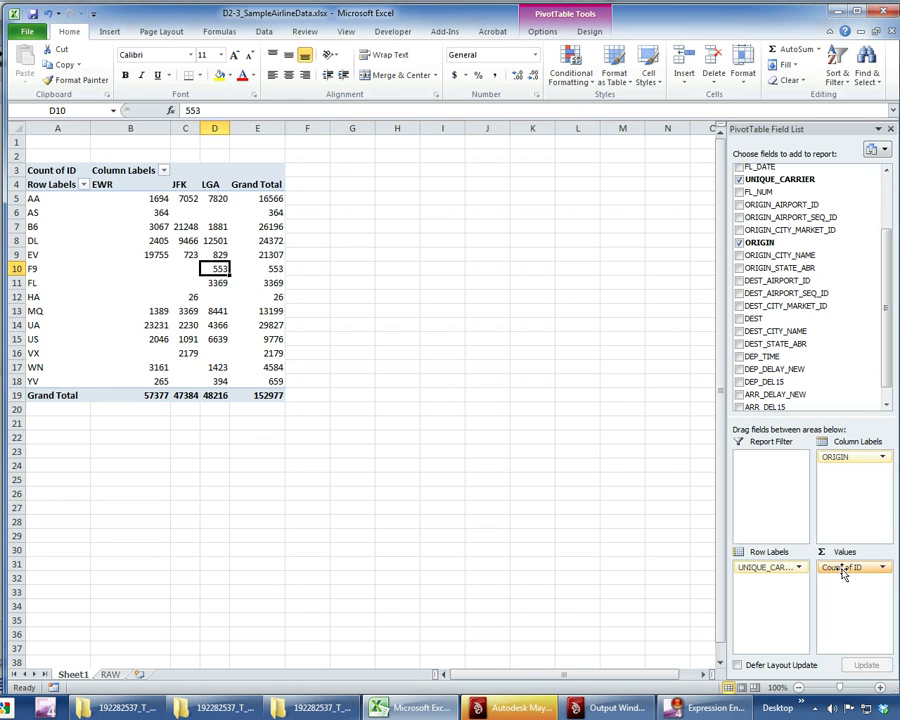
drag(843, 572, 896, 344)
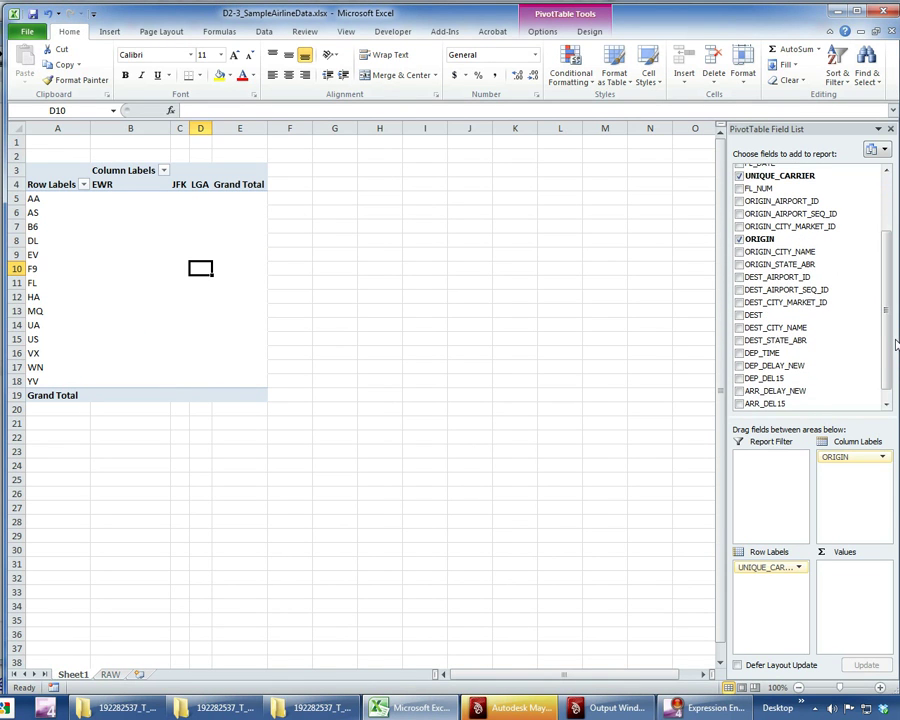
drag(766, 378, 860, 592)
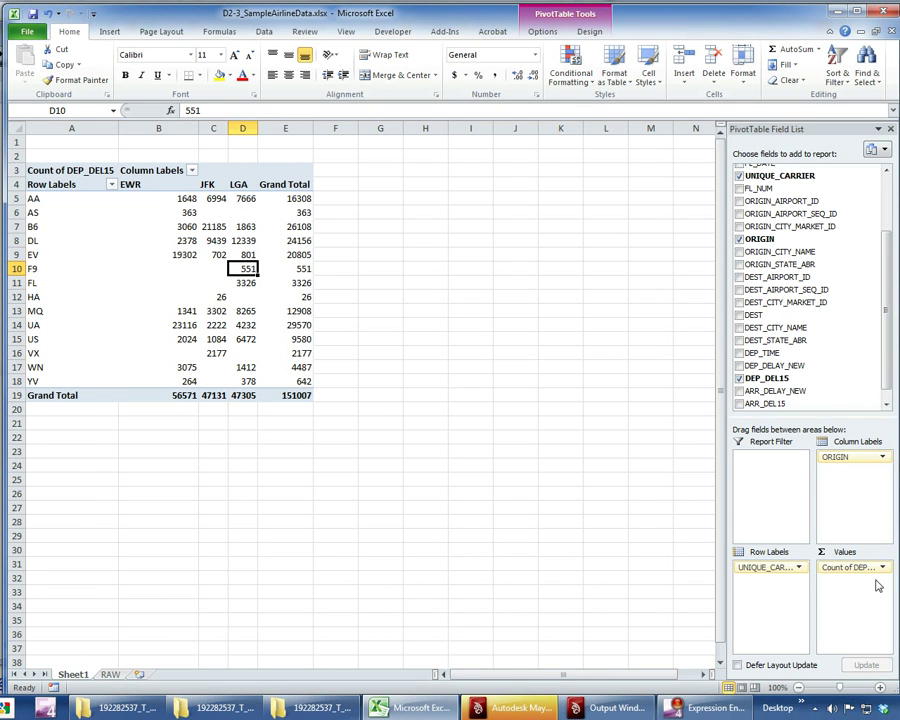
click(186, 199)
mouse_move(240, 207)
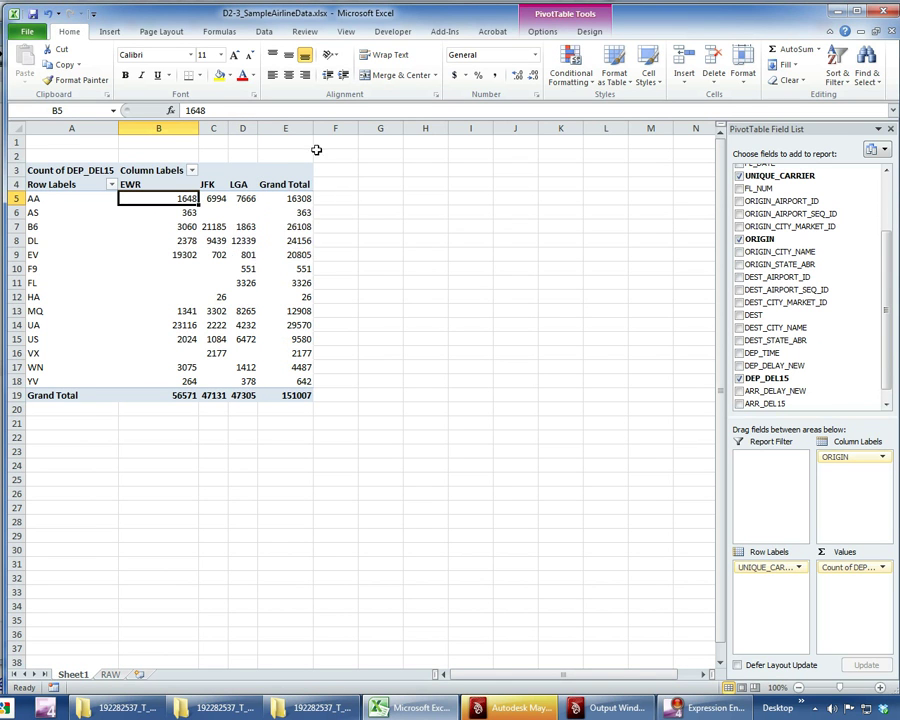
- Examine the grand totals of the DEP_DEL15 counts for the EWR and LGA airports in the PivotTable
click(297, 198)
click(245, 395)
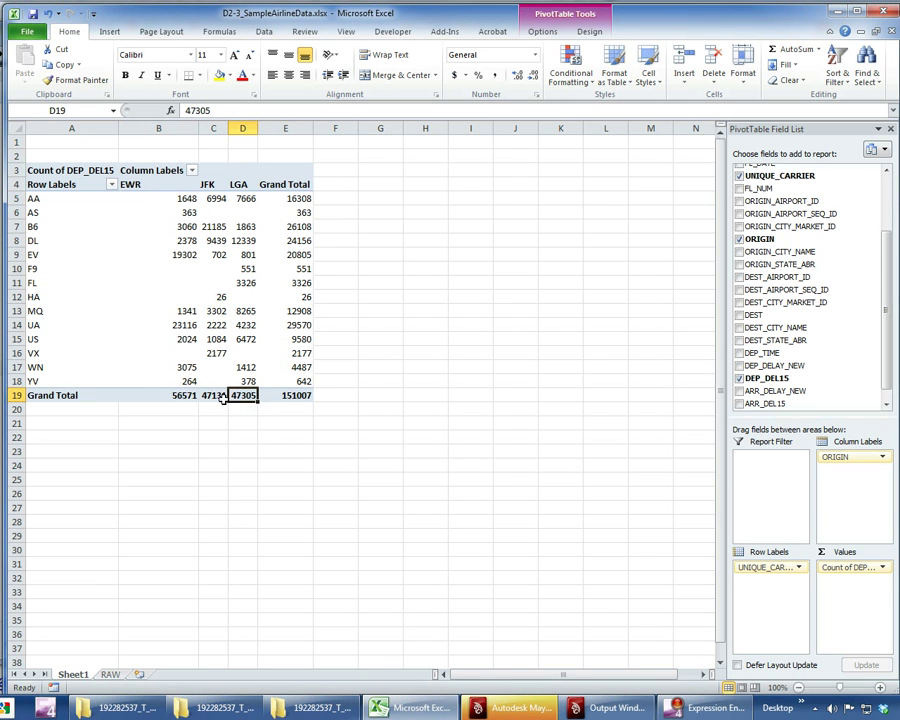
click(181, 395)
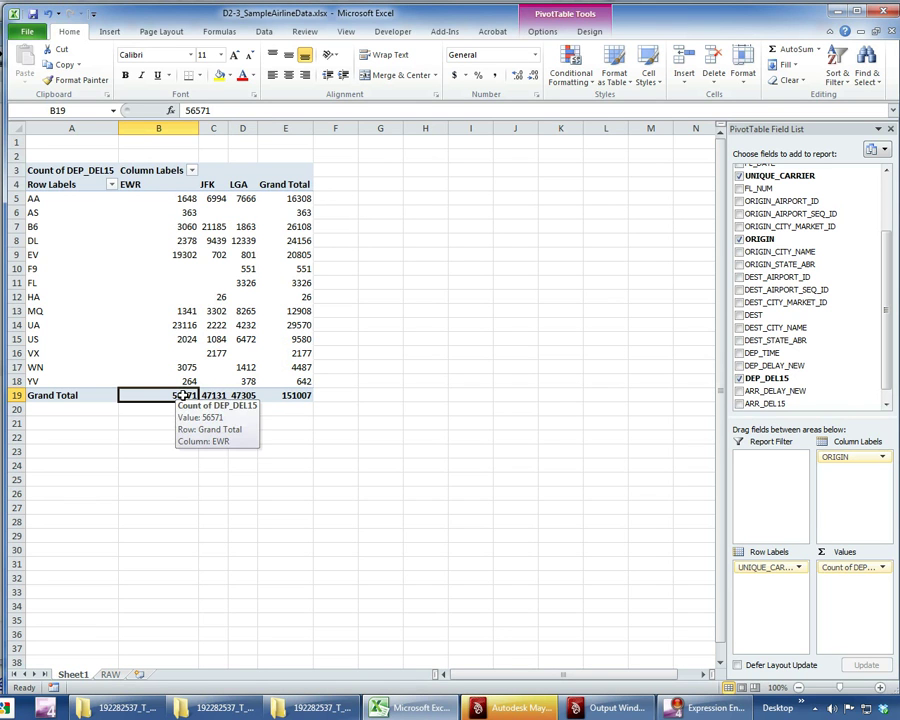
click(236, 395)
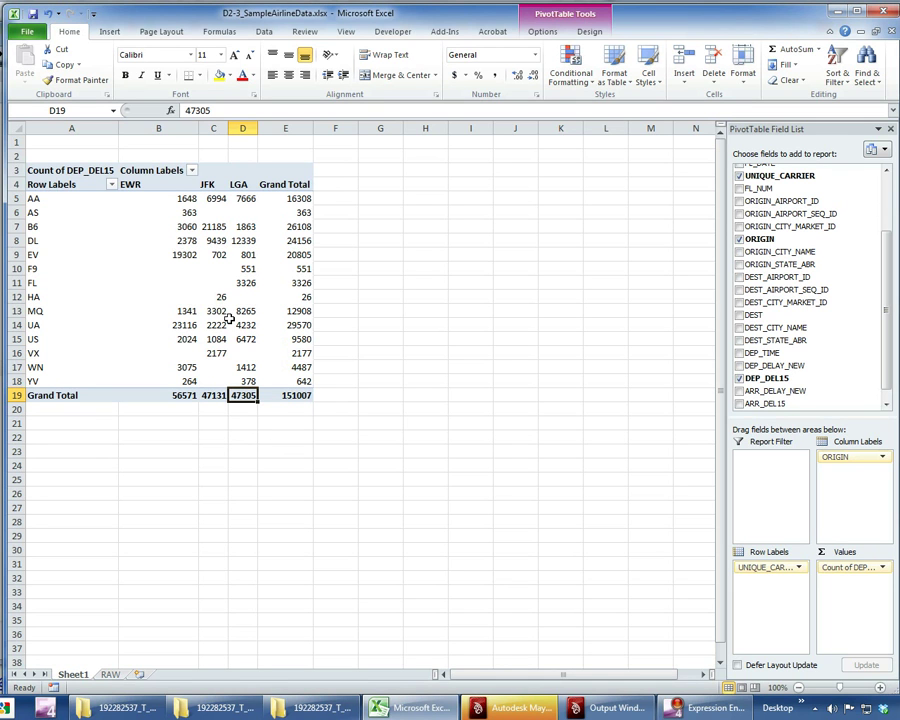
mouse_move(231, 313)
- Go to the RAW sheet and review the DEP_DEL15 values in the first data rows
click(110, 675)
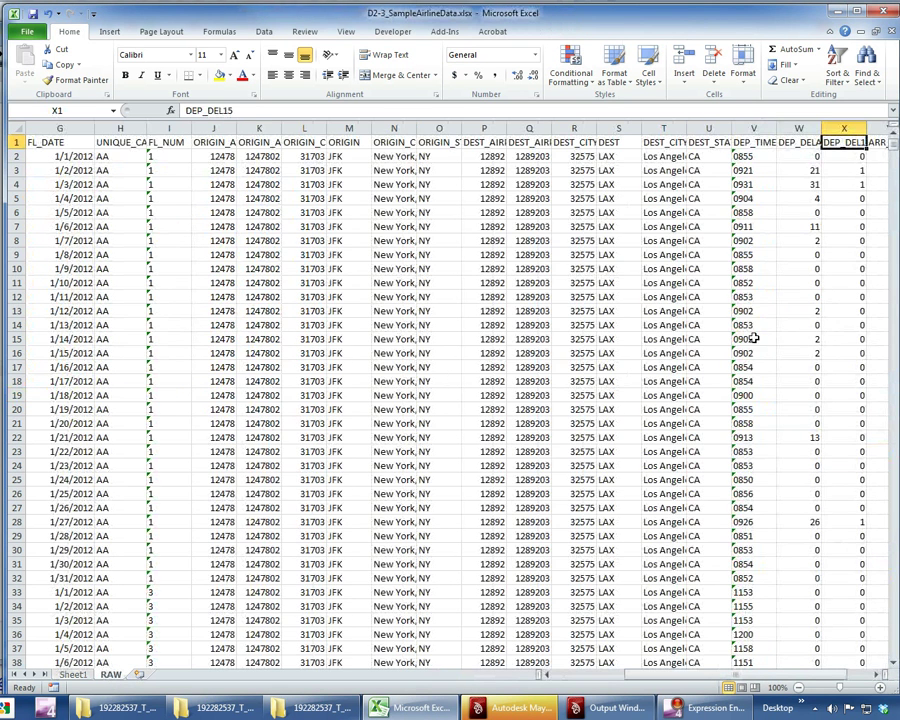
click(855, 160)
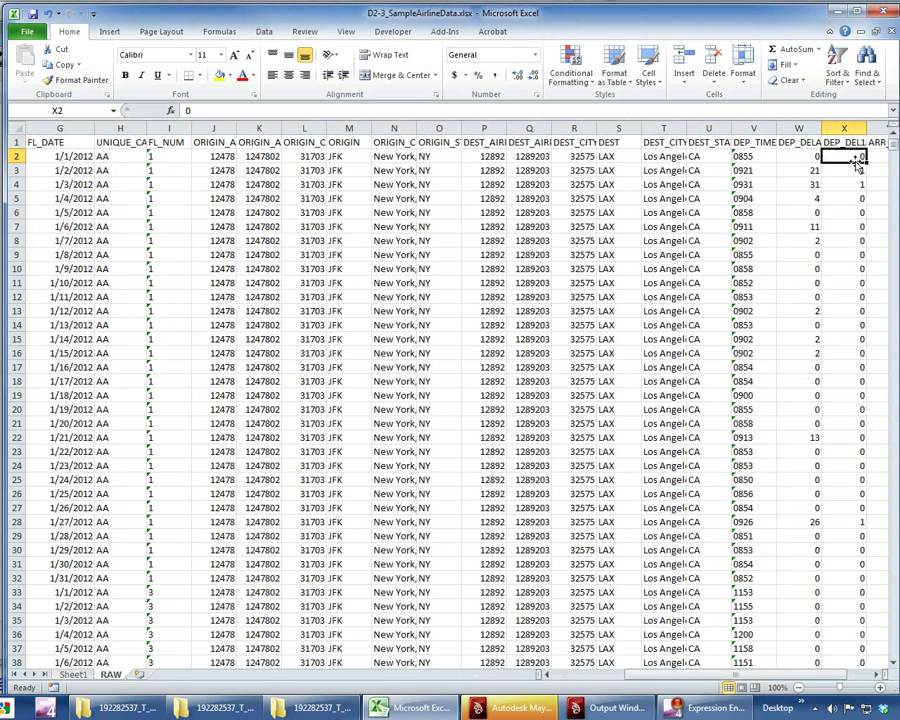
key(Down)
key(Down)
key(Down)
key(Down)
key(Down)
key(Down)
key(Down)
key(Down)
key(Down)
key(Down)
key(Down)
key(Down)
key(Down)
key(Down)
key(Down)
key(Down)
key(Down)
key(Down)
key(Down)
key(Down)
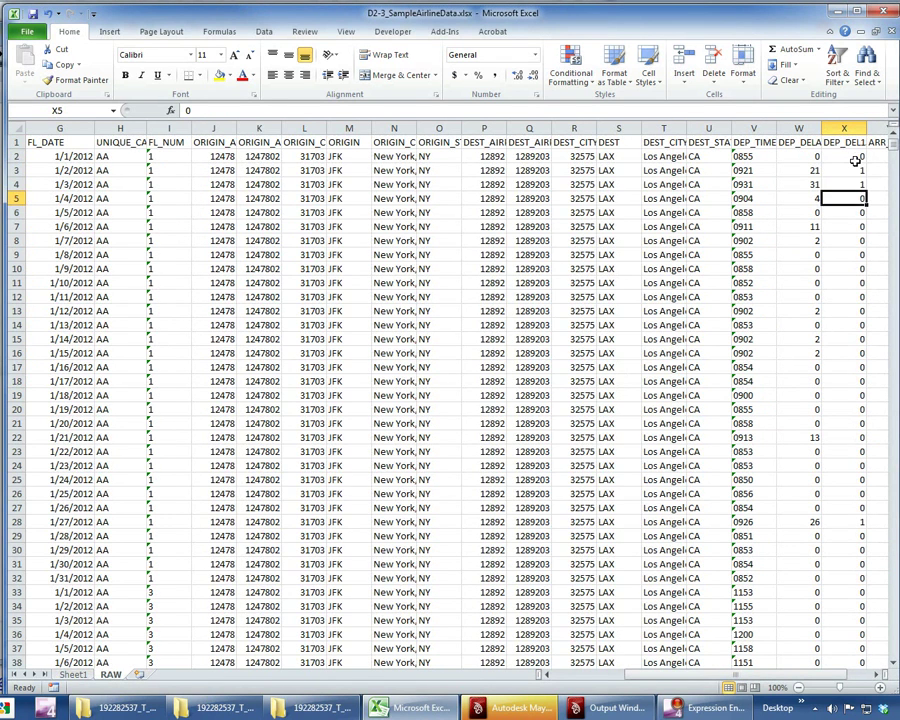
key(Up)
key(Up)
key(Up)
key(Up)
key(Up)
key(Up)
key(Up)
key(Up)
key(Up)
key(Up)
key(Up)
key(Up)
key(Up)
key(Up)
key(Up)
key(Up)
key(Up)
key(Up)
key(Up)
key(Up)
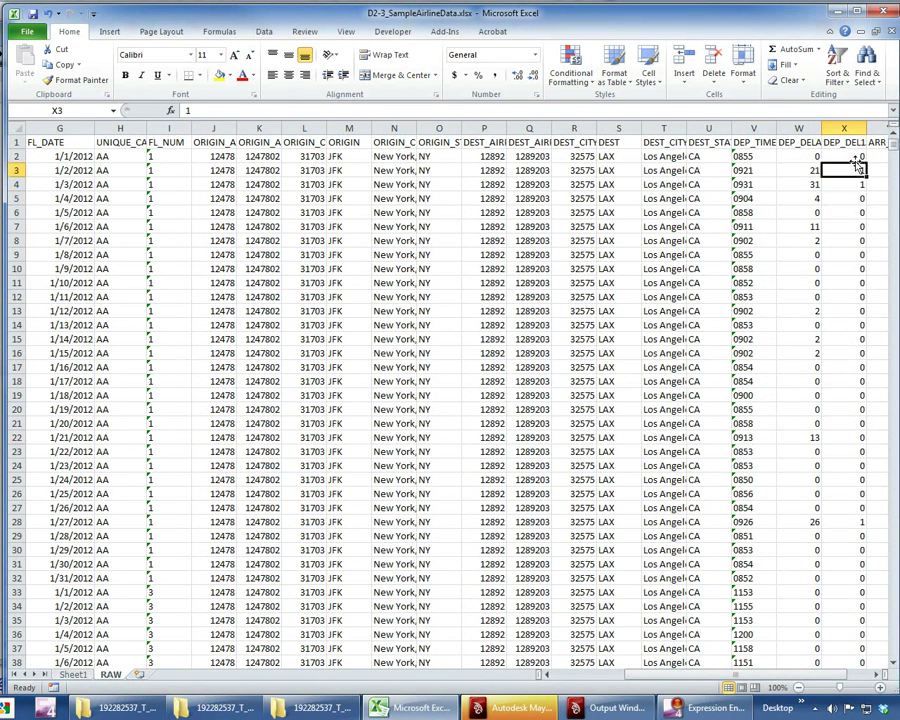
key(Down)
key(Down)
key(Down)
key(Up)
key(Up)
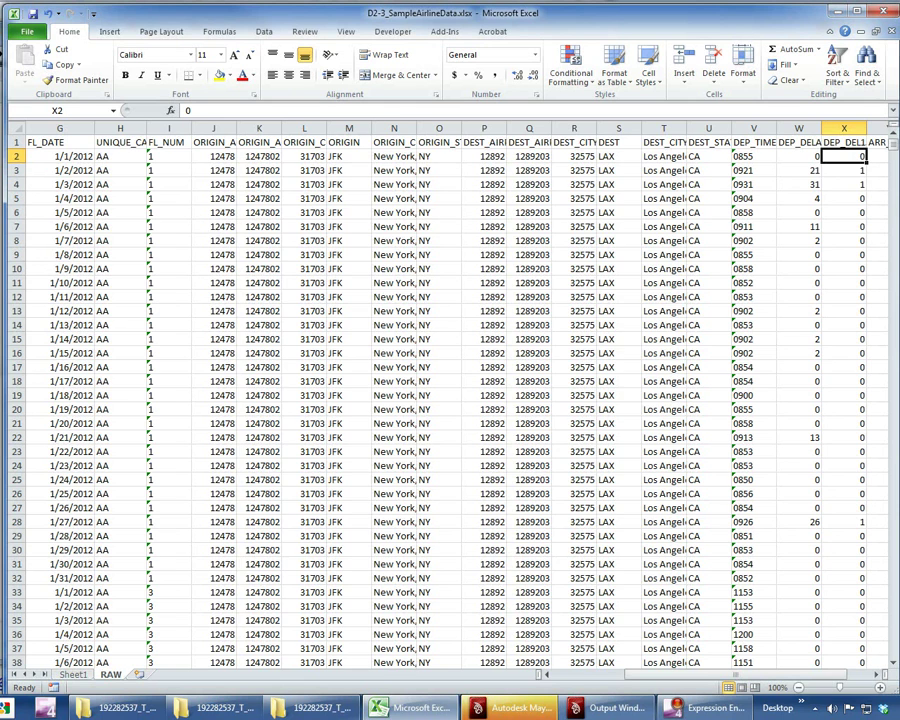
- Summarize DEP_DEL15 by Average in the PivotTable on Sheet1 and narrow column B to fit the EWR values
click(74, 676)
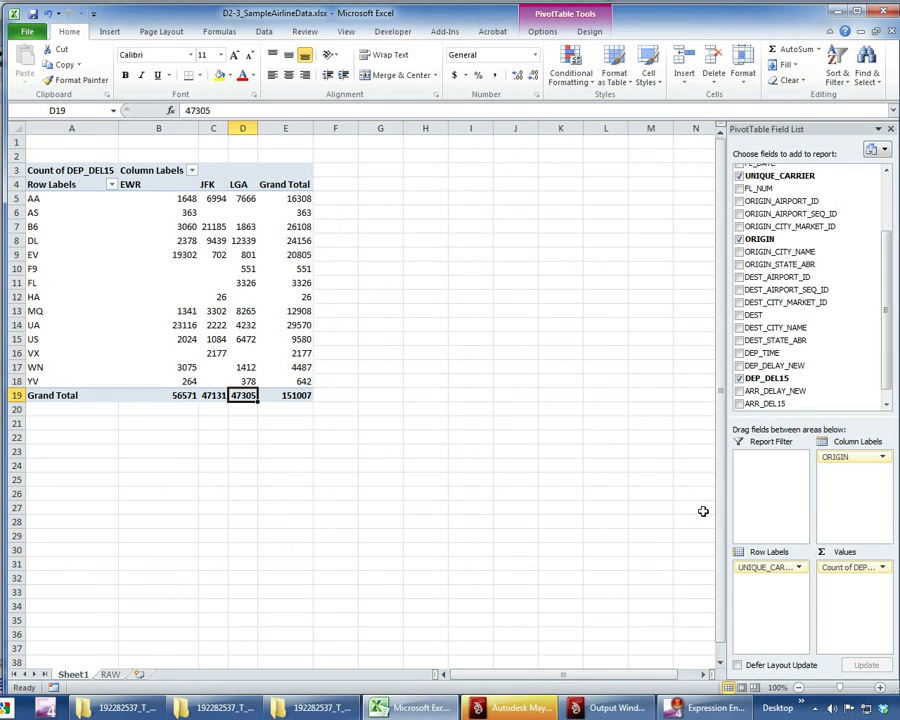
click(858, 569)
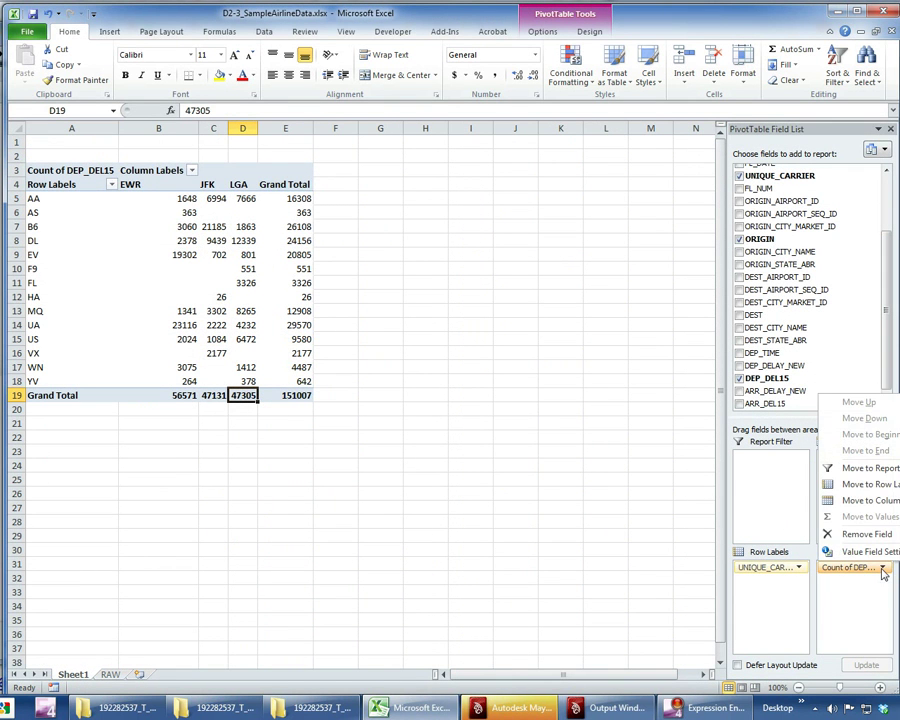
click(867, 551)
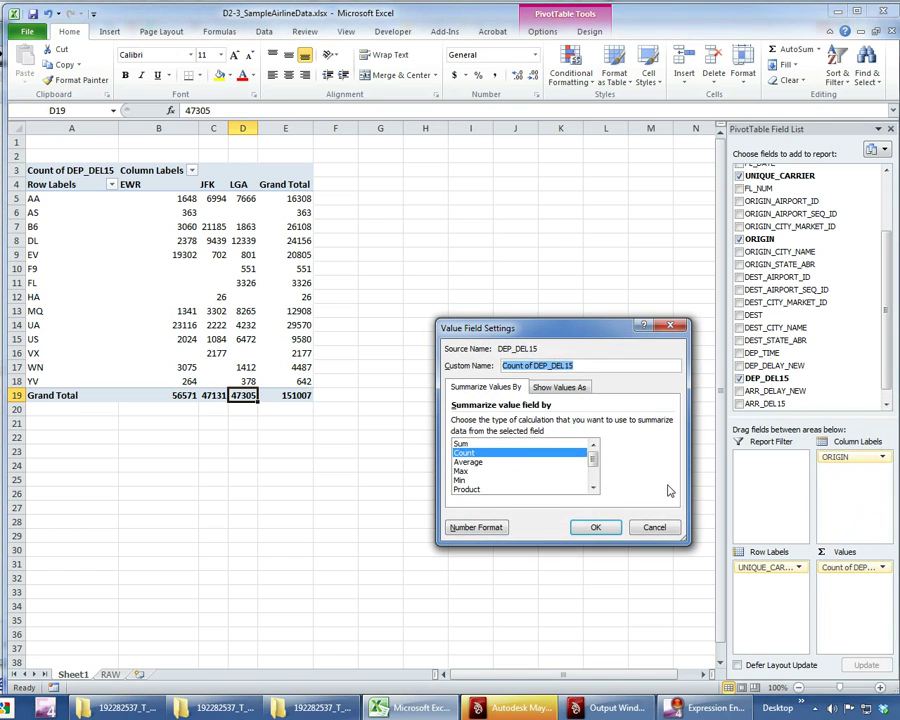
click(468, 462)
click(597, 528)
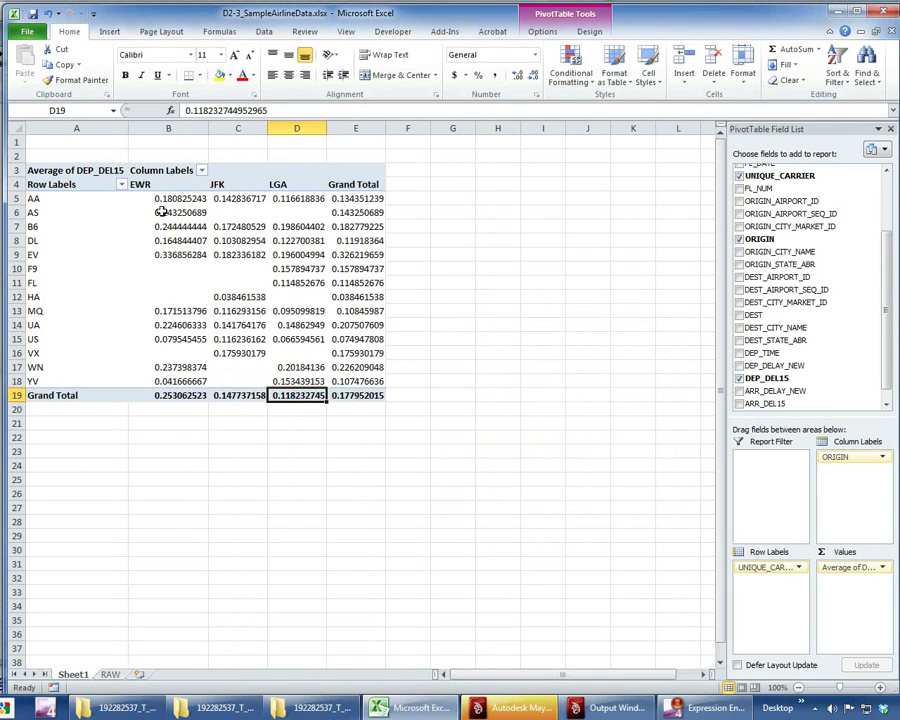
drag(209, 131, 188, 128)
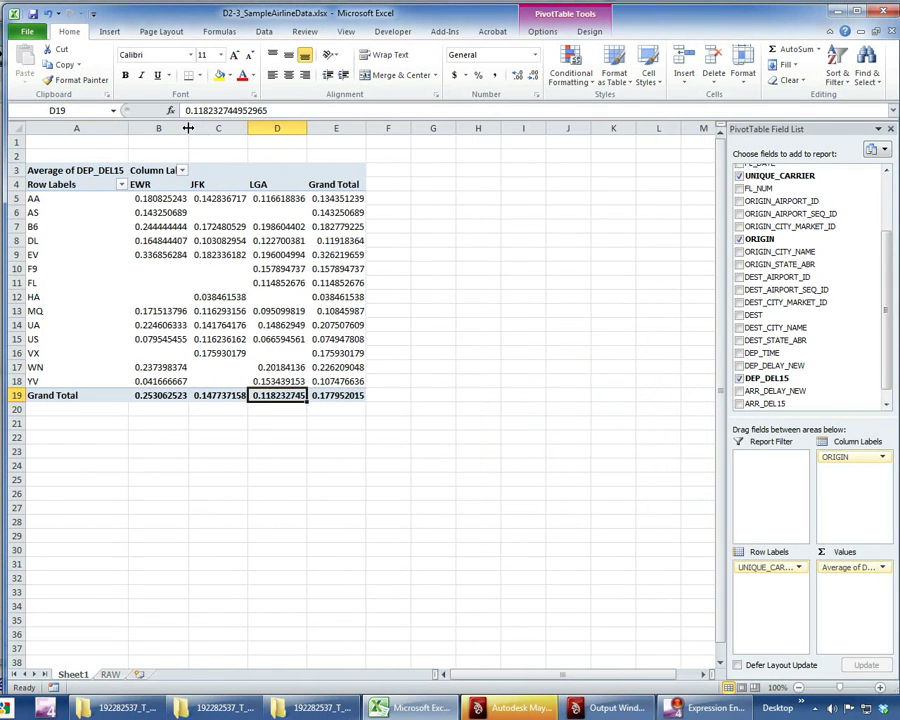
click(179, 436)
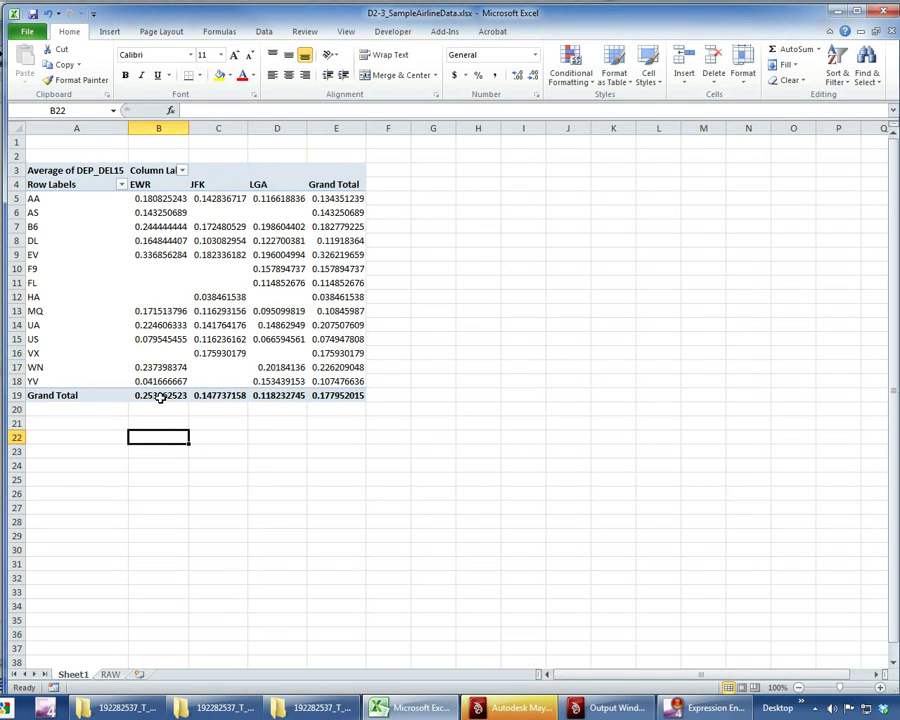
- Compare the average DEP_DEL15 grand totals of the EWR, JFK and LGA airports in the PivotTable
click(157, 395)
key(Right)
key(Right)
key(Left)
key(Right)
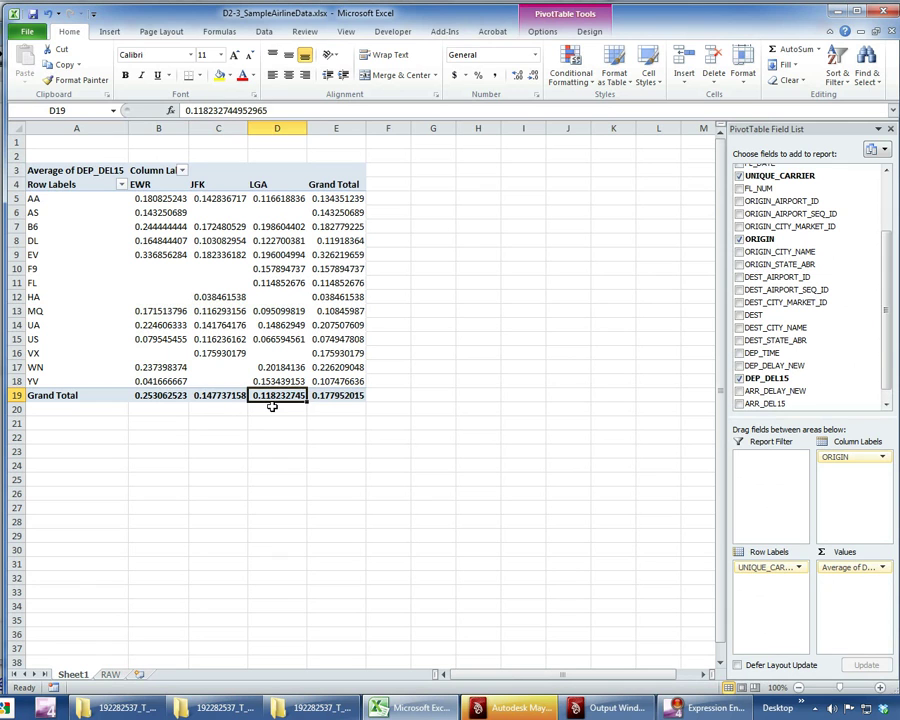
key(Left)
key(Left)
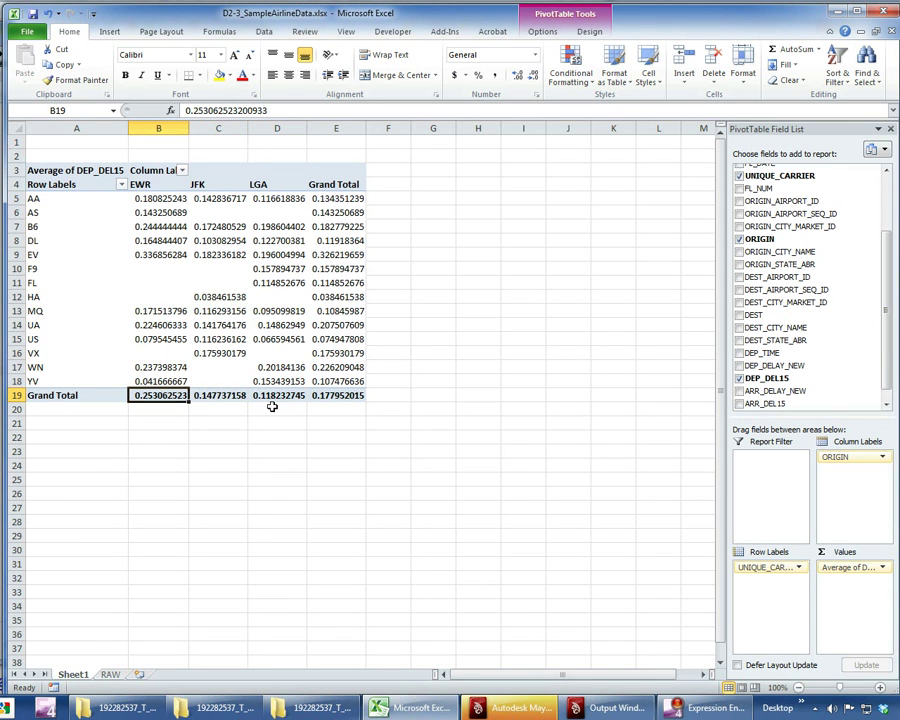
key(Right)
key(Left)
key(Right)
key(Right)
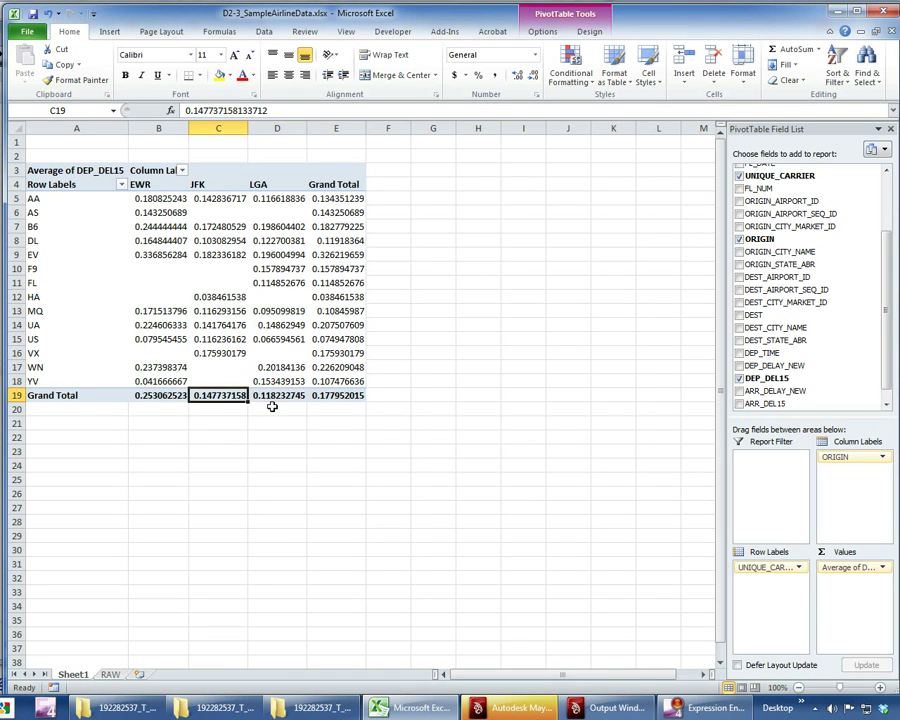
key(Left)
key(Right)
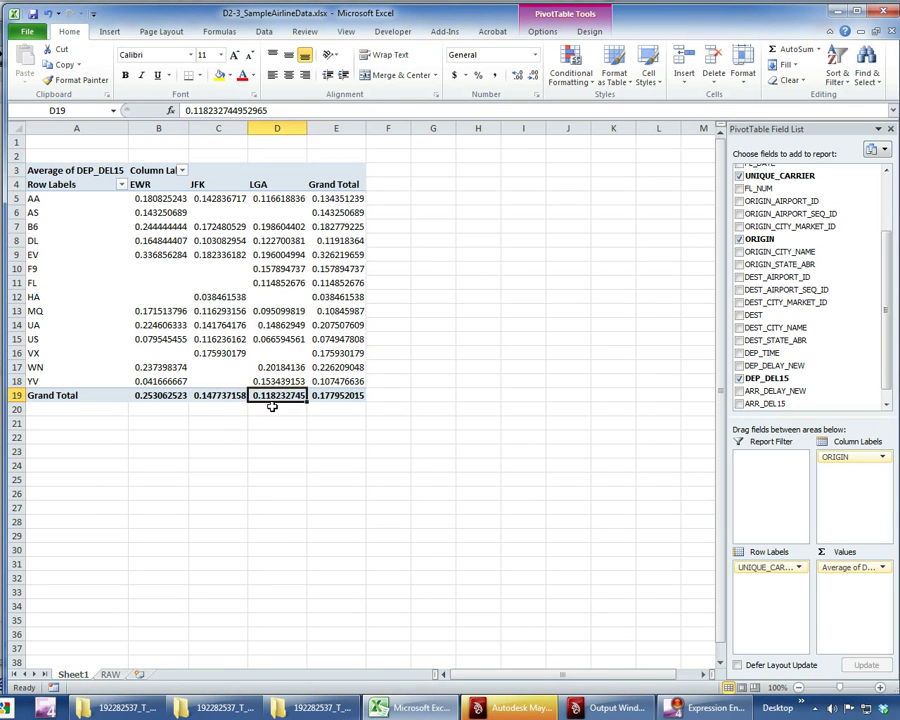
key(Left)
key(Left)
key(Right)
key(Up)
key(Up)
key(Up)
key(Up)
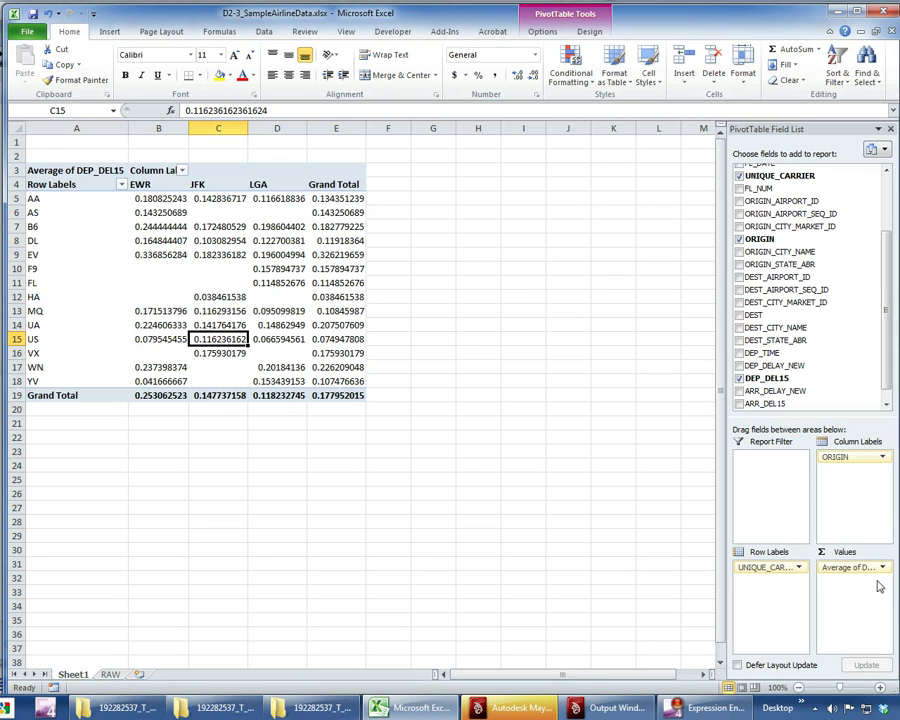
- Move DEP_DEL15 out of the PivotTable's values and add it to the column labels below ORIGIN
drag(852, 568, 810, 400)
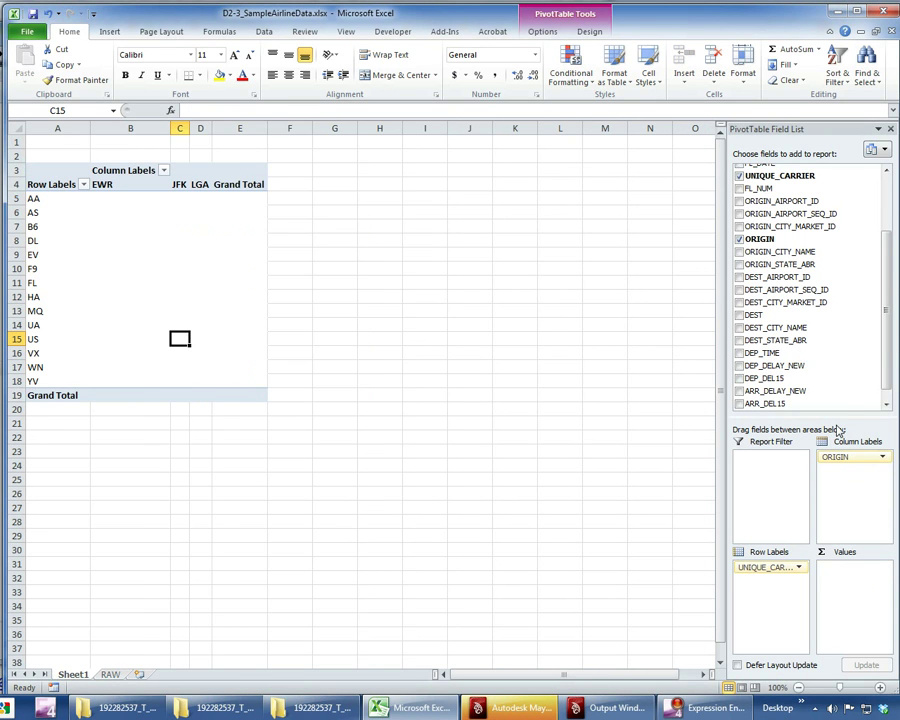
drag(888, 368, 884, 288)
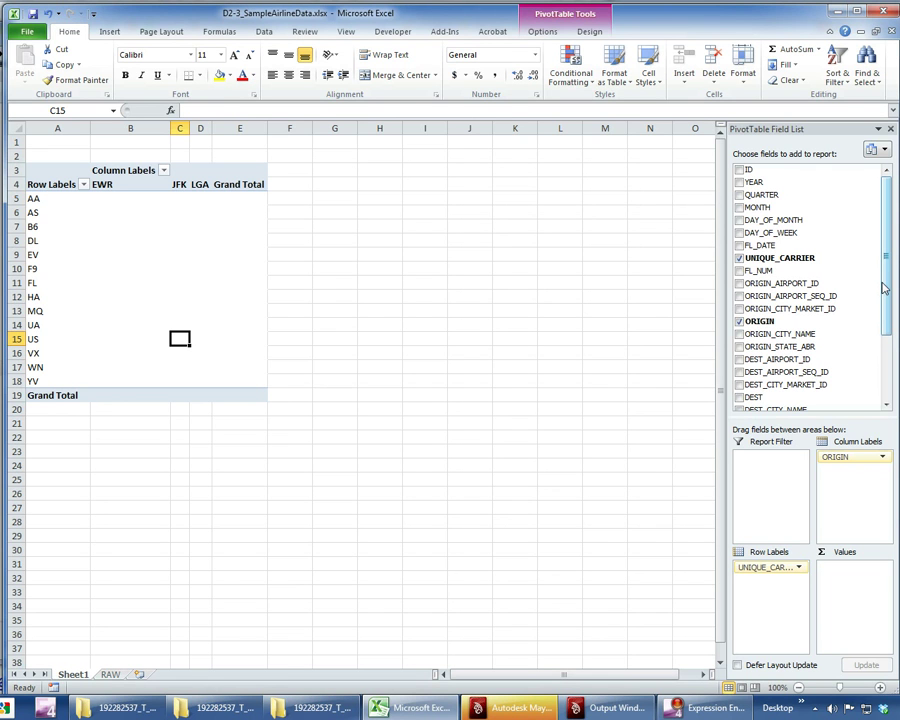
drag(884, 288, 883, 374)
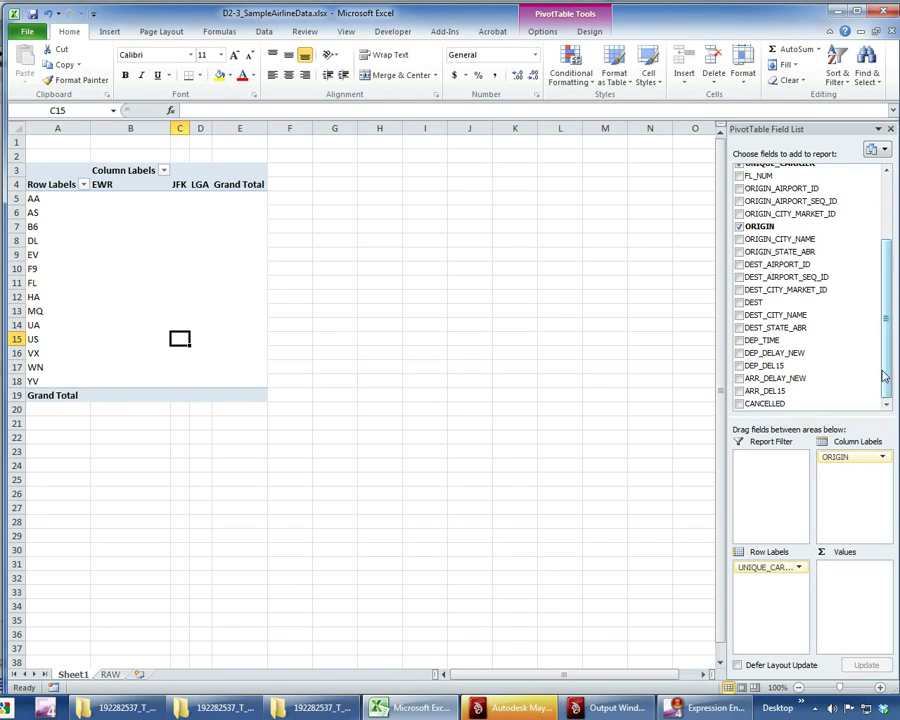
drag(790, 367, 828, 472)
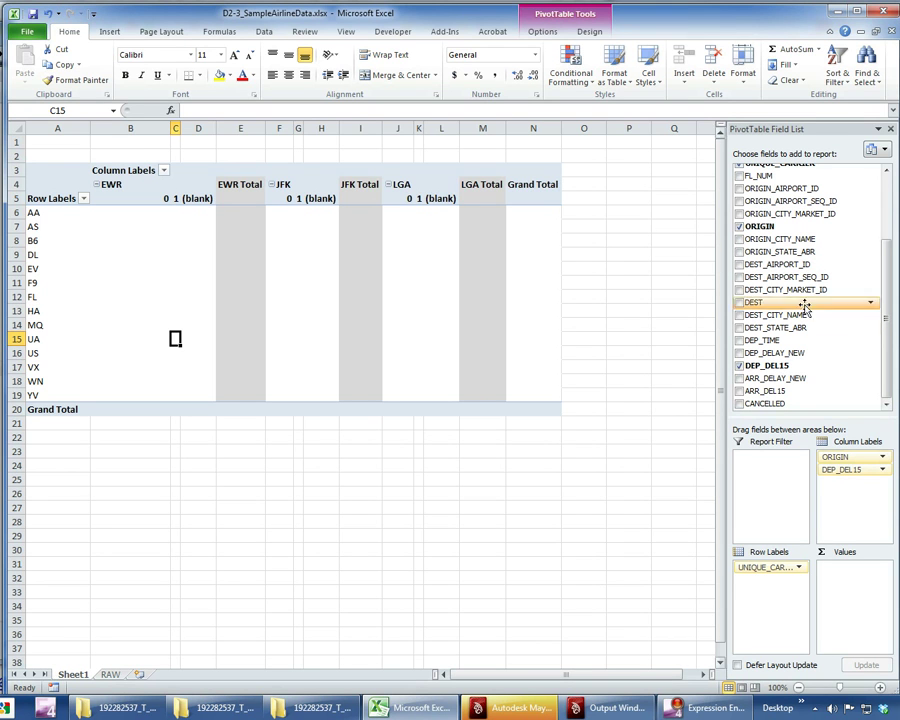
- Add ID to the PivotTable's values and summarize it by Count instead of Sum
drag(889, 340, 888, 256)
drag(748, 170, 848, 569)
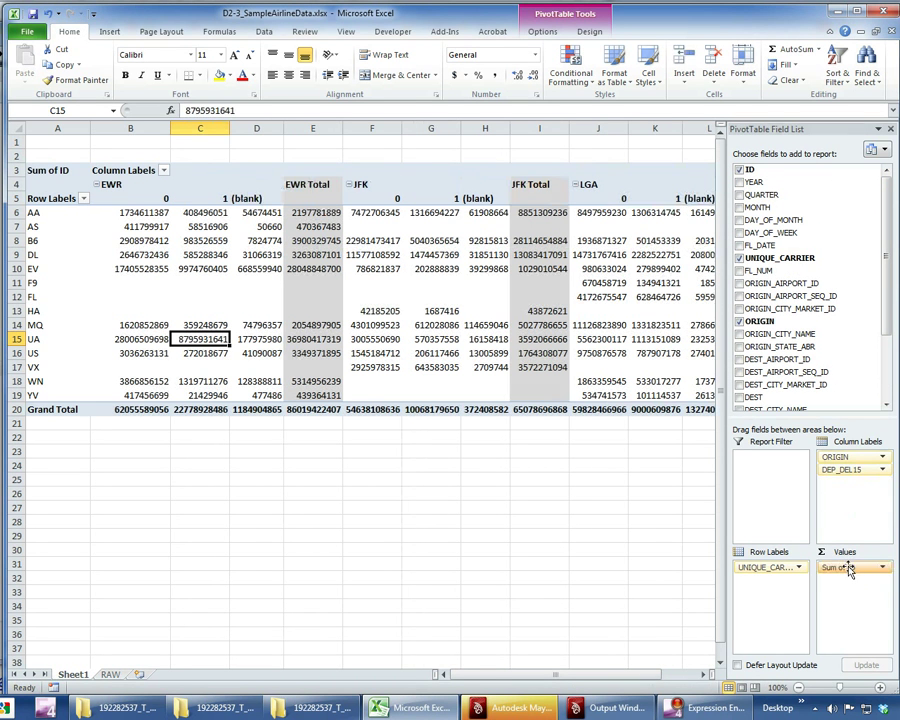
click(882, 567)
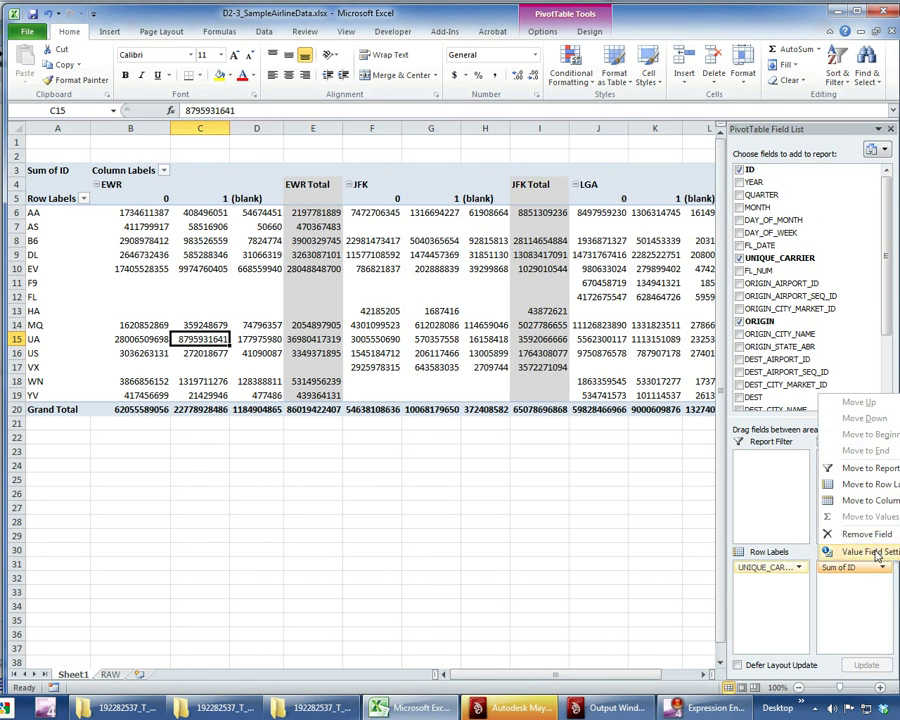
click(870, 552)
key(Down)
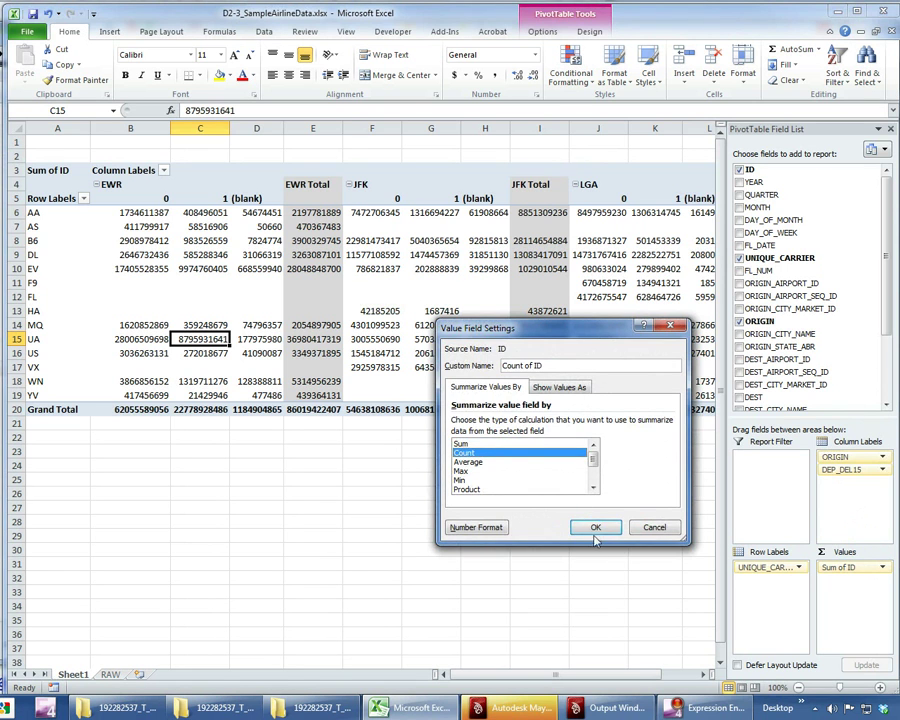
click(590, 527)
click(441, 535)
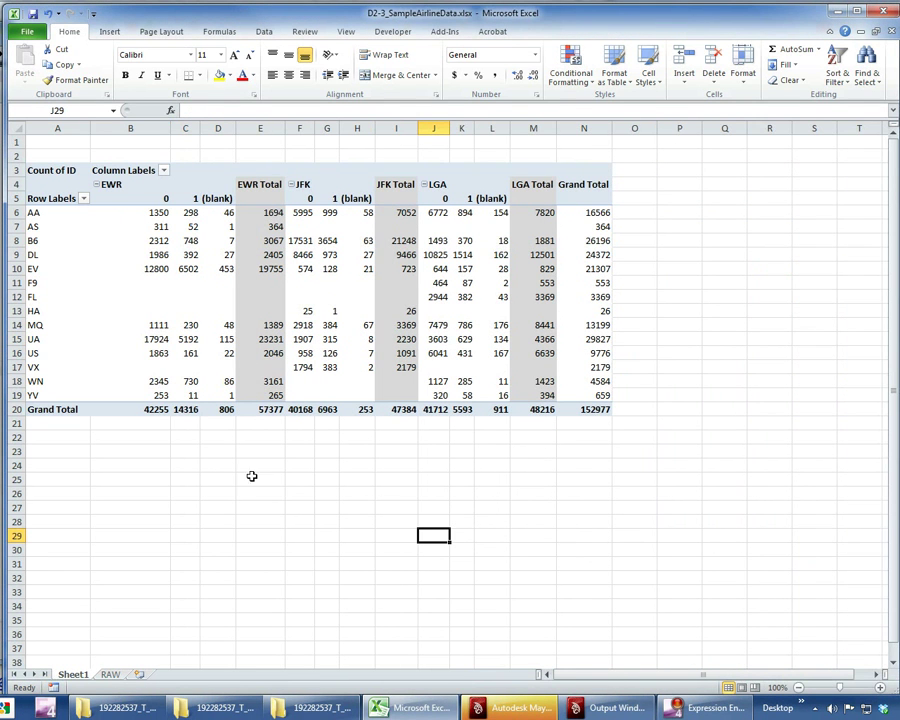
- Examine carrier AA's flight counts by DEP_DEL15 value across the EWR, JFK and LGA columns
click(155, 214)
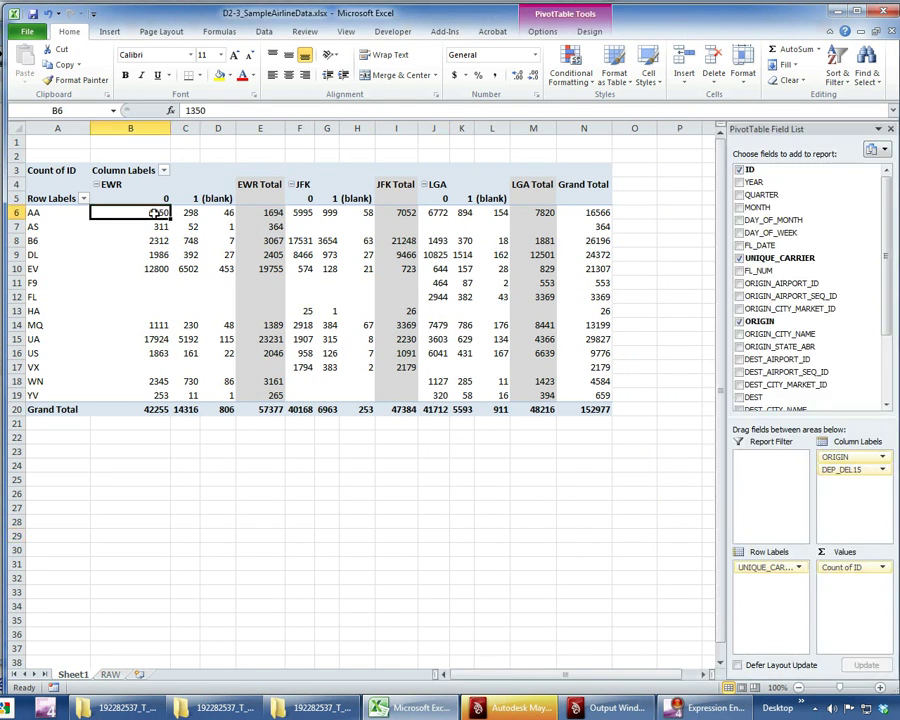
click(162, 198)
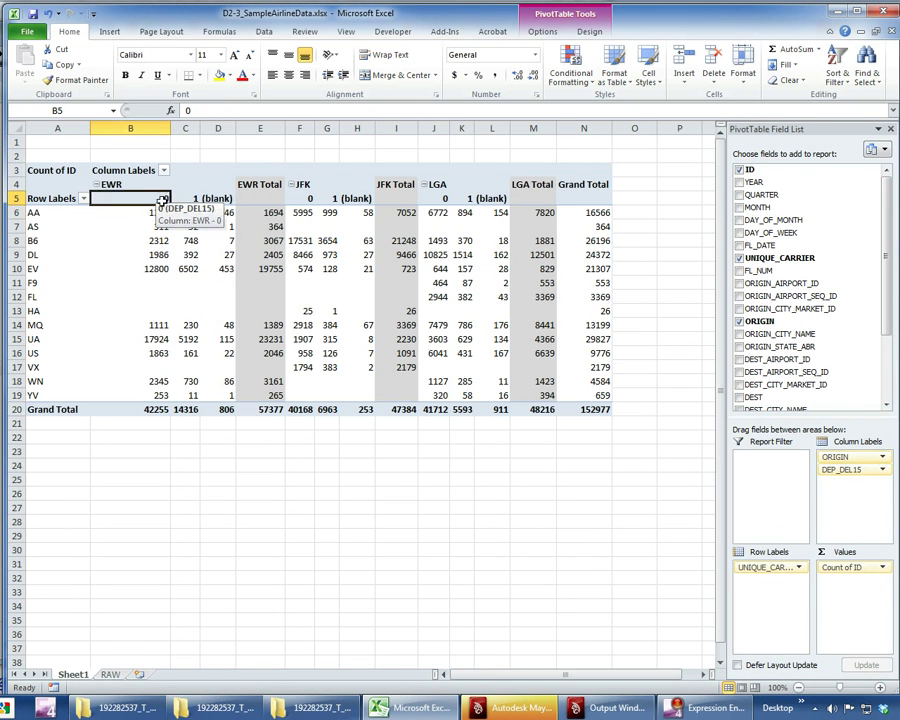
click(64, 214)
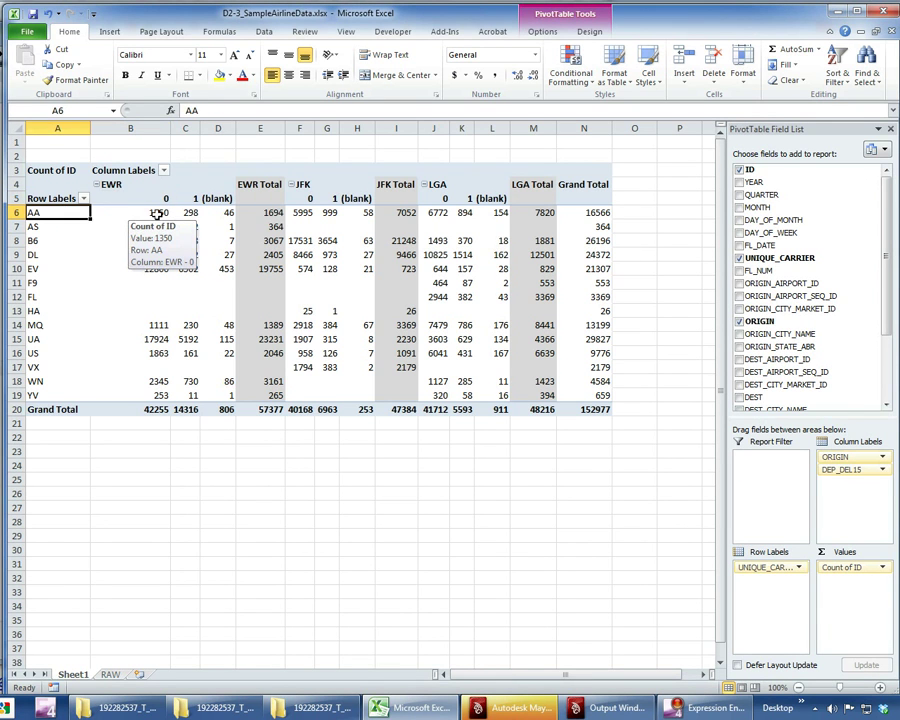
click(156, 214)
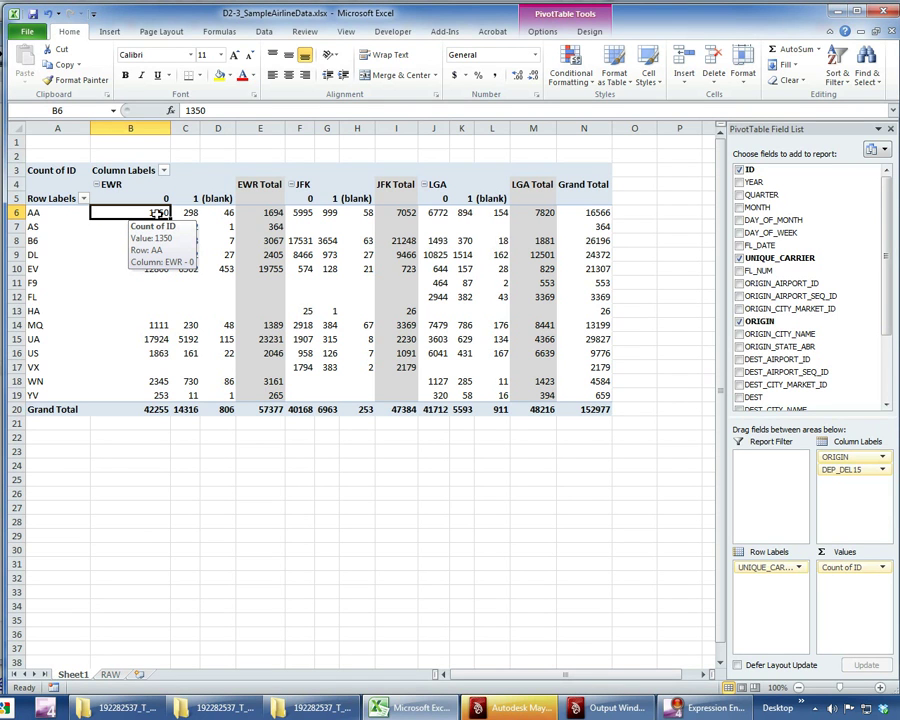
key(Right)
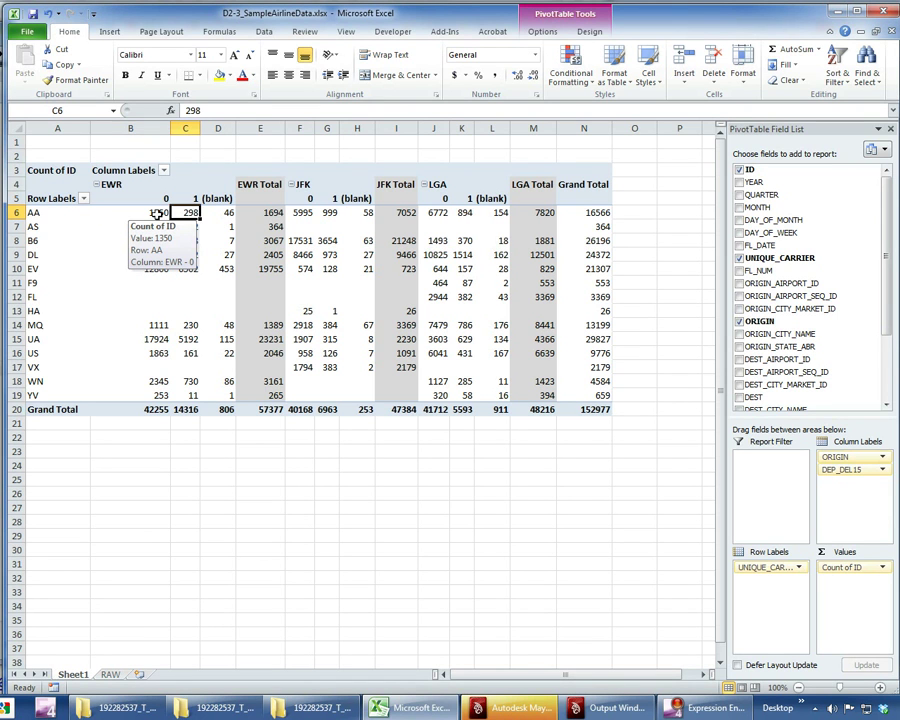
key(Right)
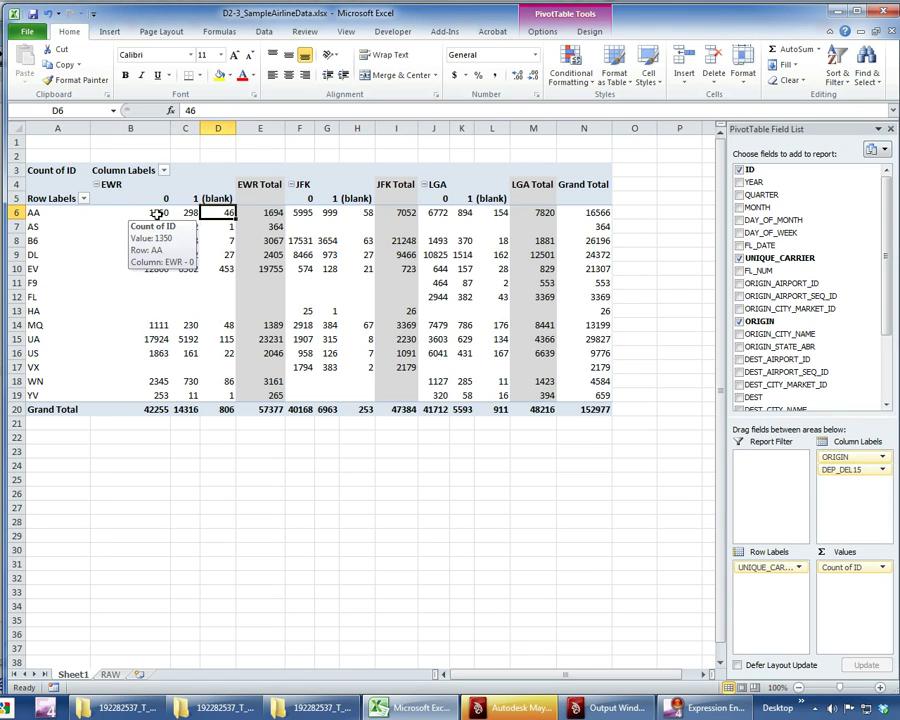
key(Left)
key(Left)
key(Right)
key(Right)
key(Right)
key(Right)
key(Right)
key(Right)
key(Right)
key(Right)
key(Right)
key(Left)
key(Left)
key(Left)
key(Left)
key(Left)
key(Left)
key(Left)
key(Left)
key(Left)
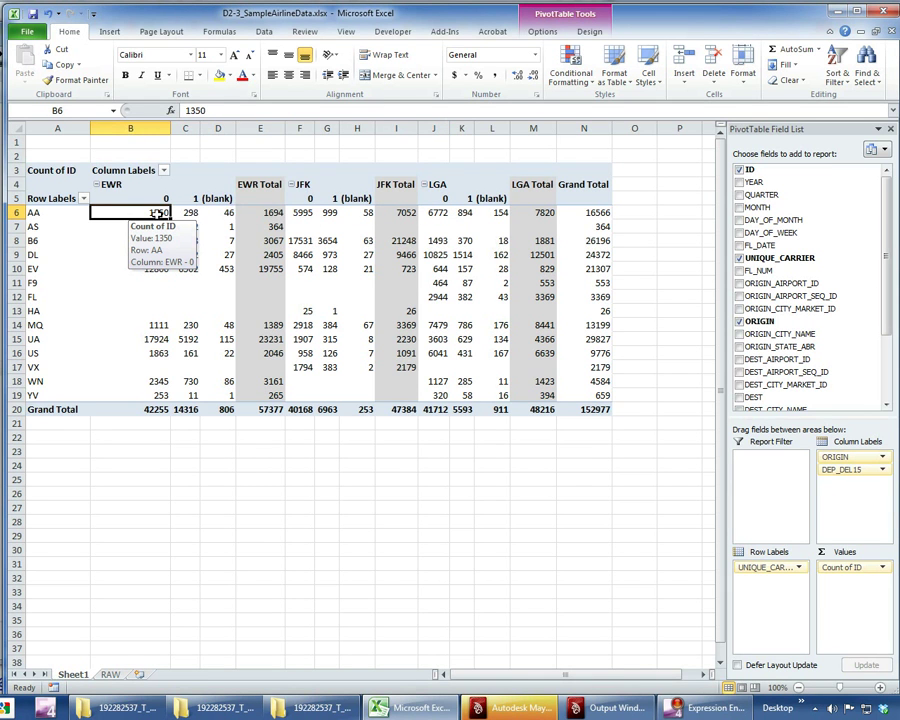
key(Down)
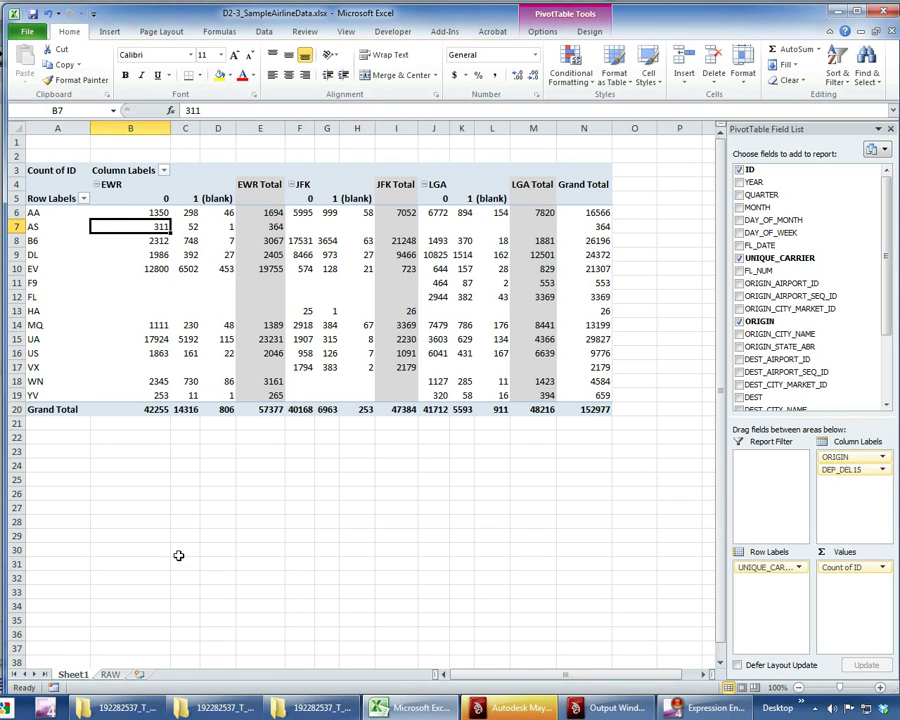
- Examine the EWR on-time grand total and carrier EV's count of delayed flights at EWR in the PivotTable
click(150, 410)
click(152, 426)
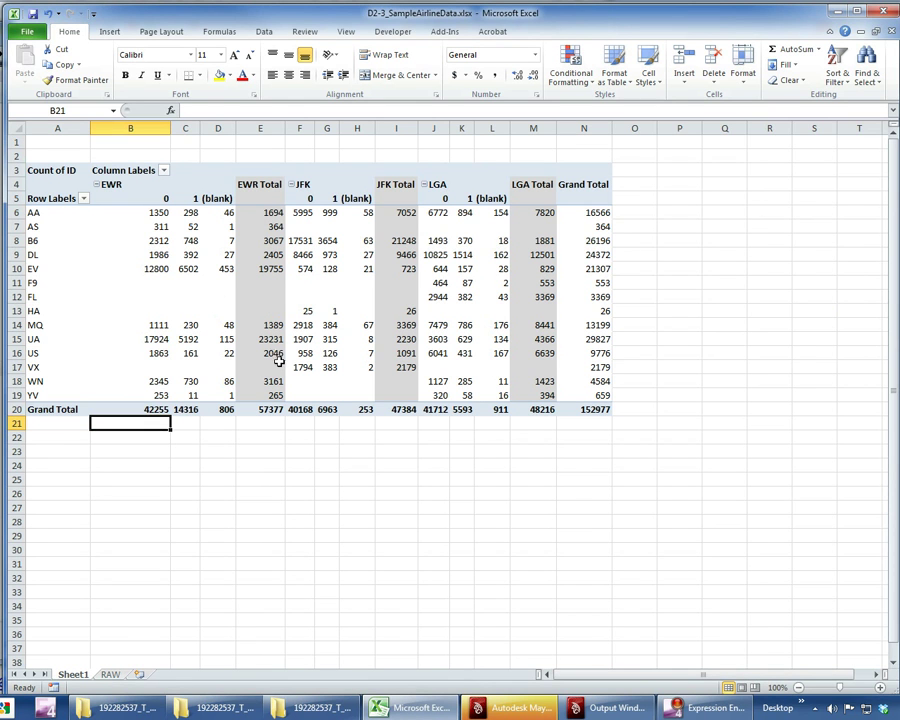
click(185, 268)
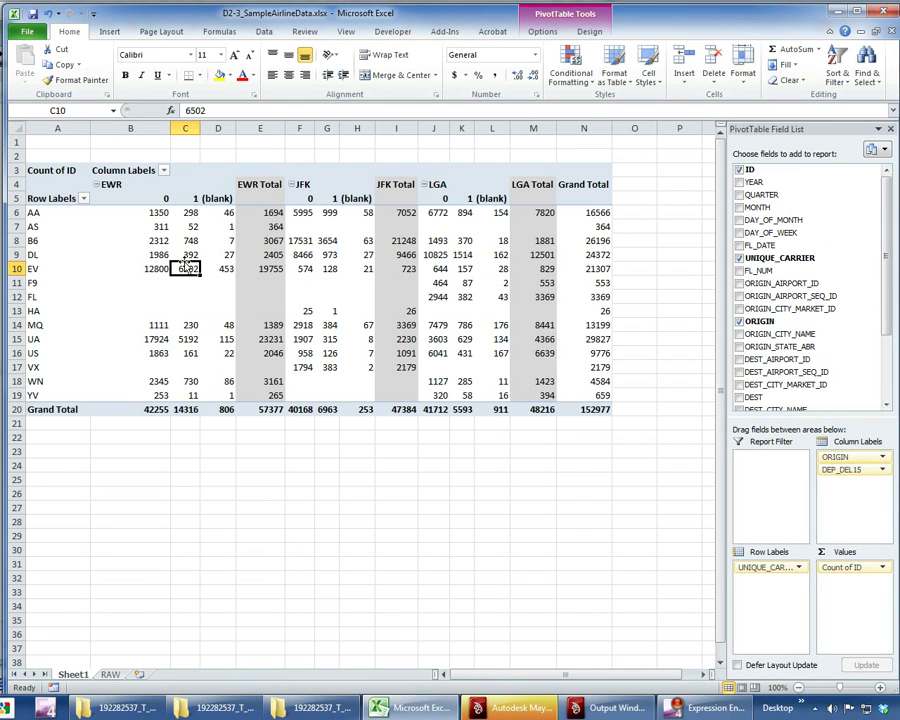
click(60, 211)
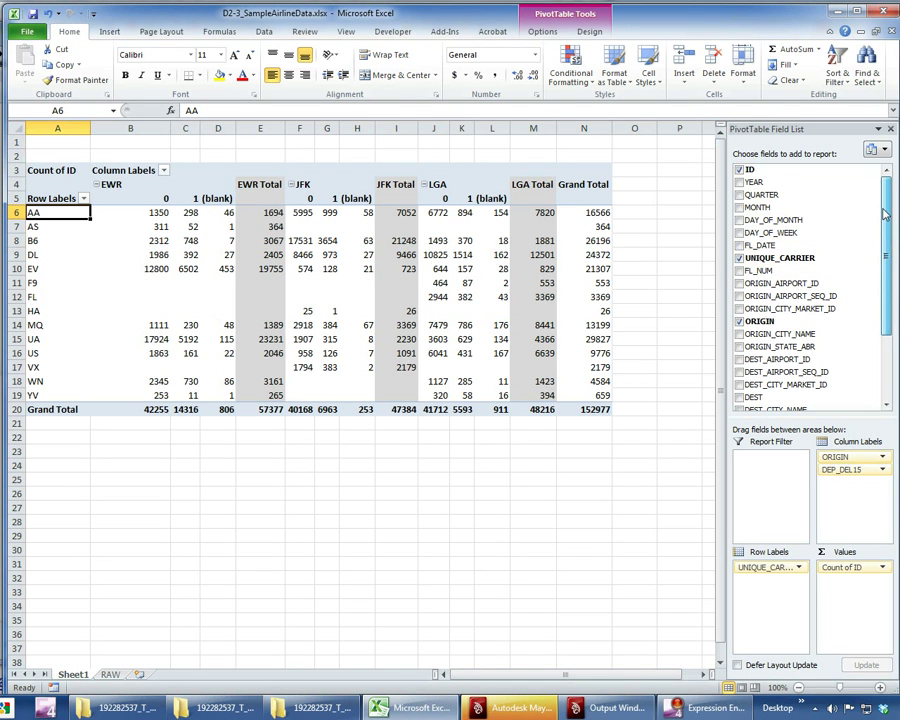
- Move UNIQUE_CARRIER to the PivotTable's report filter and restrict it to multiple items: AA, DL and US
drag(782, 257, 768, 481)
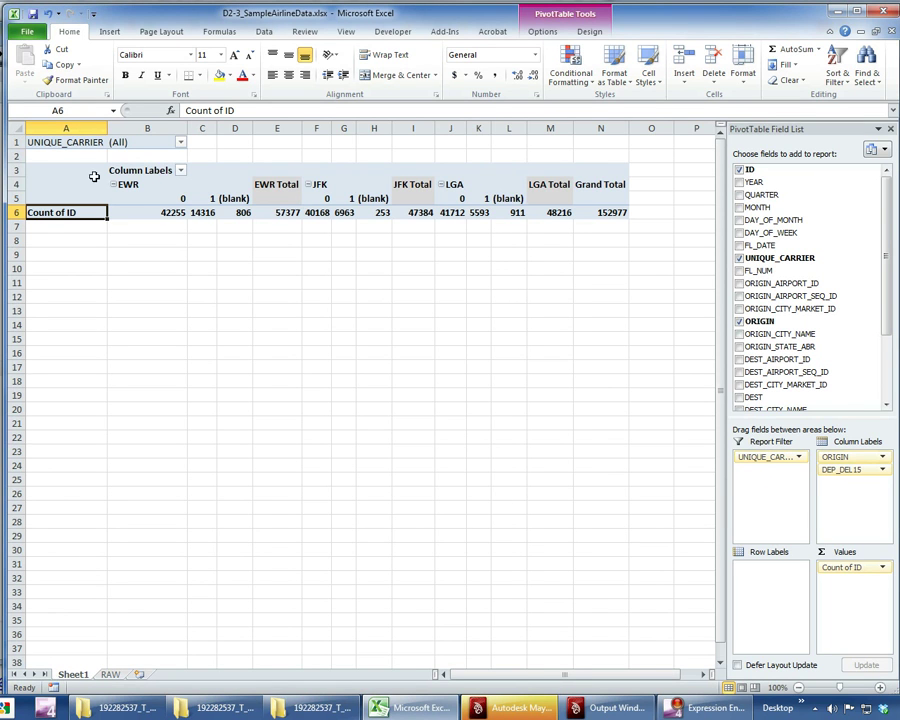
click(180, 146)
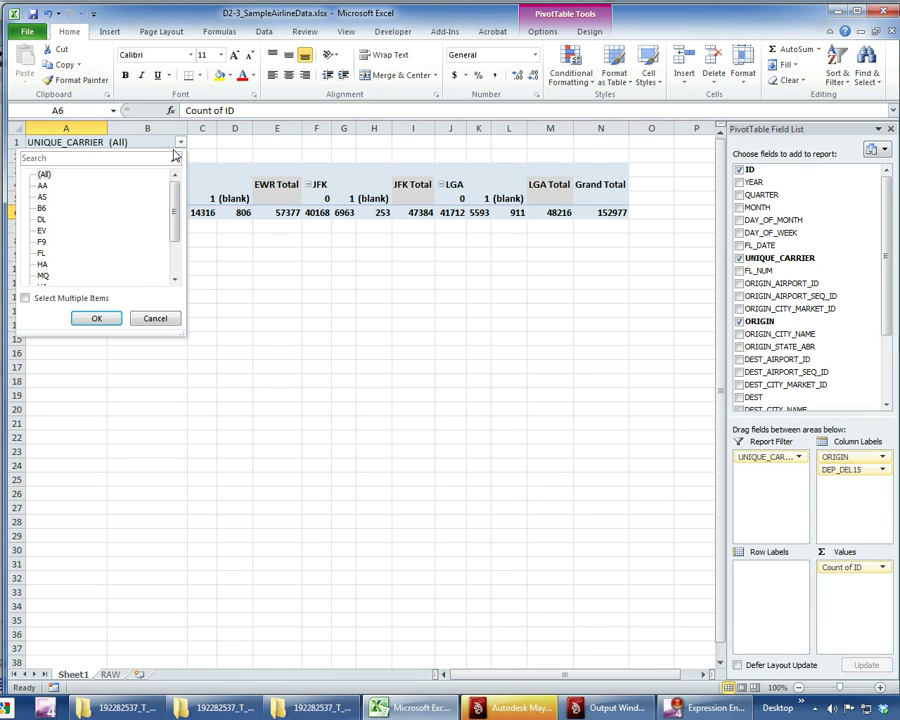
click(69, 301)
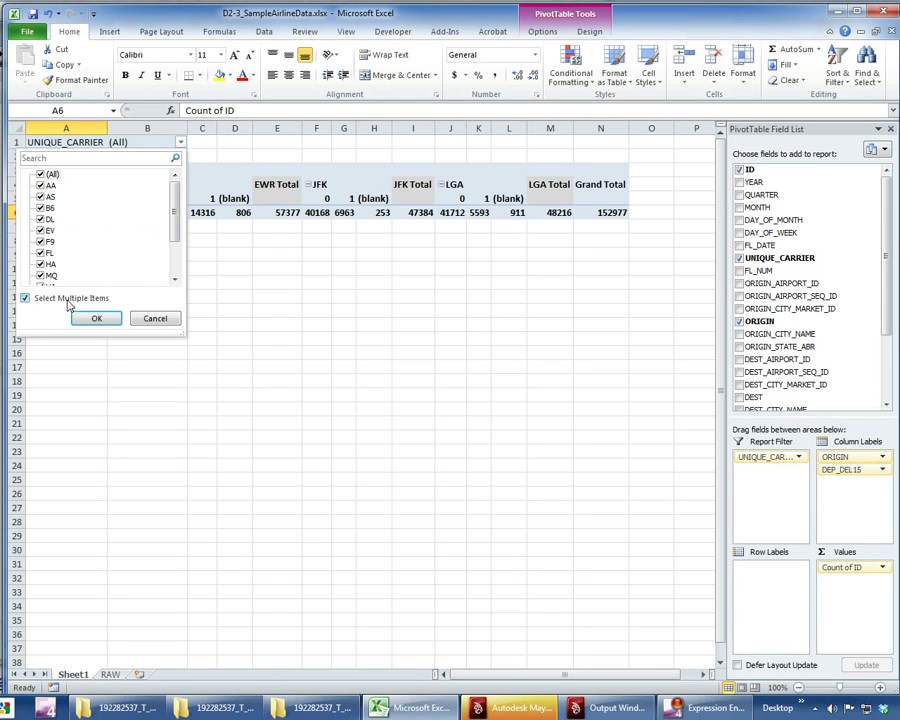
click(41, 174)
click(41, 185)
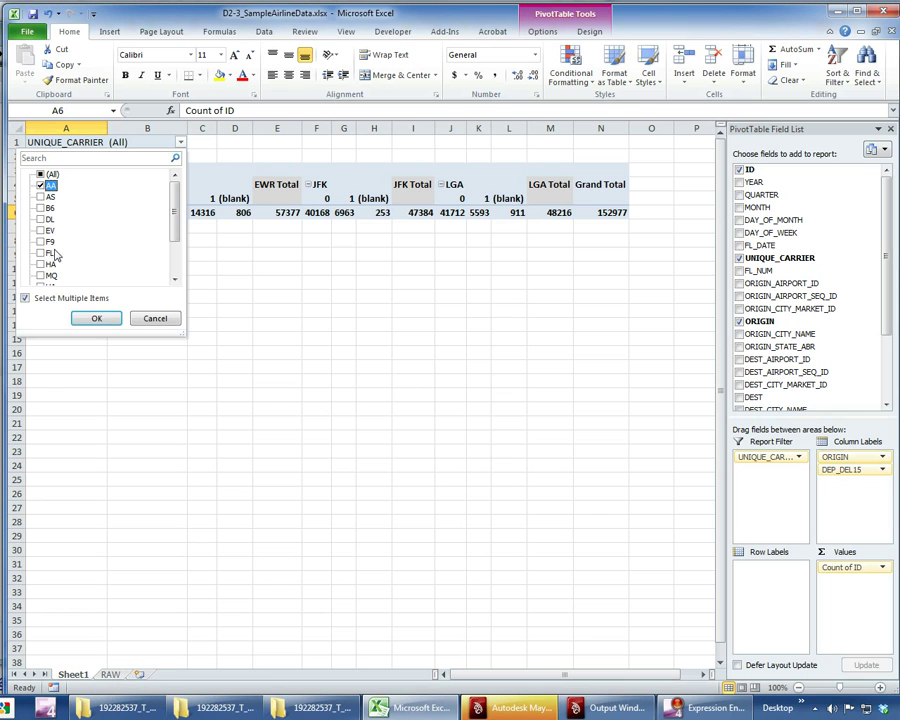
scroll(53, 270, down, 2)
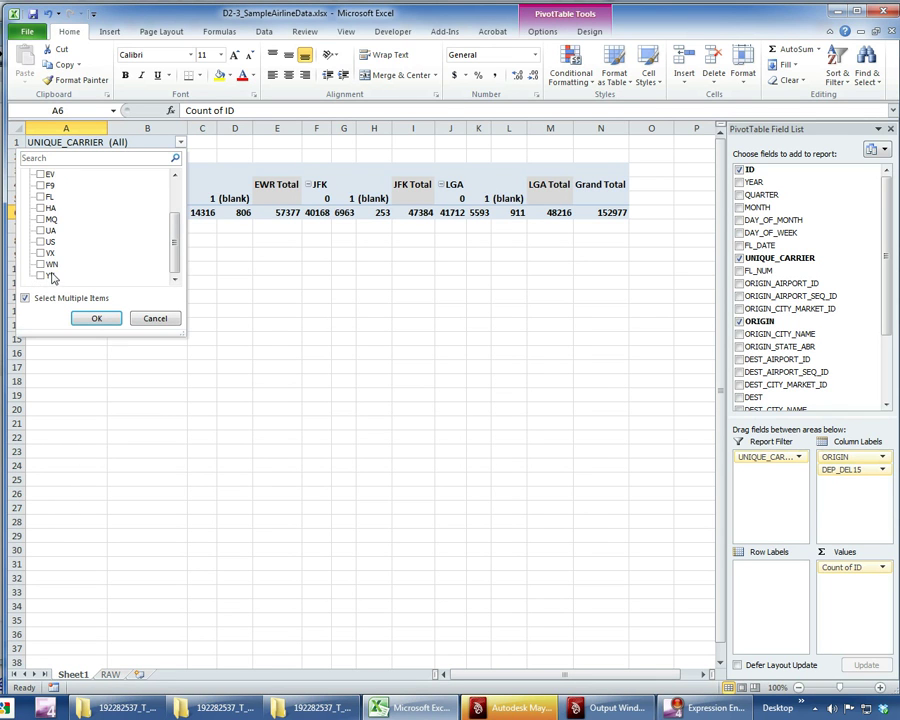
click(40, 241)
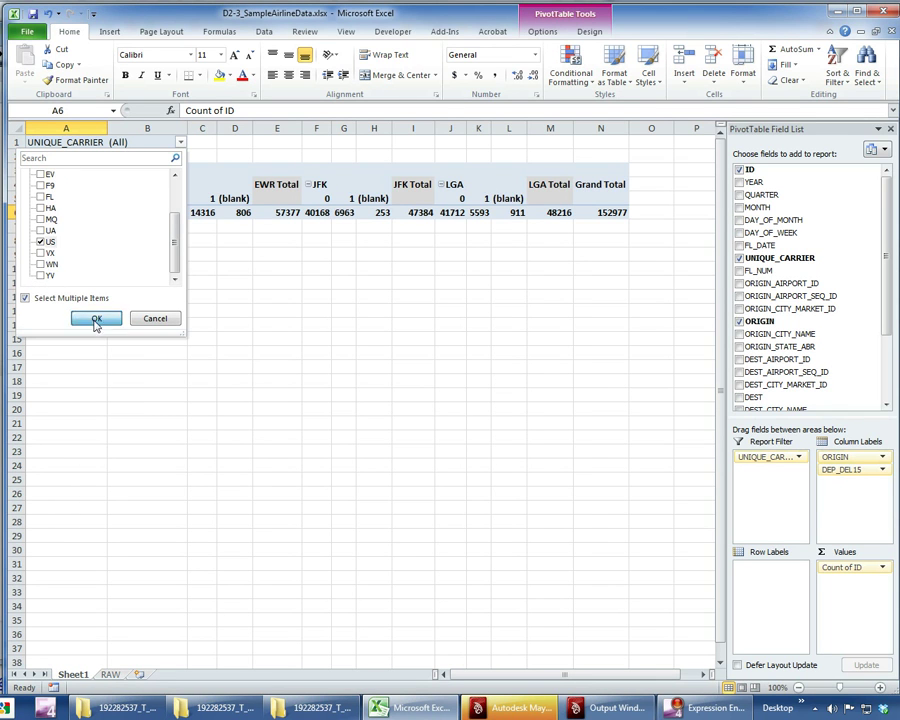
click(96, 319)
click(102, 336)
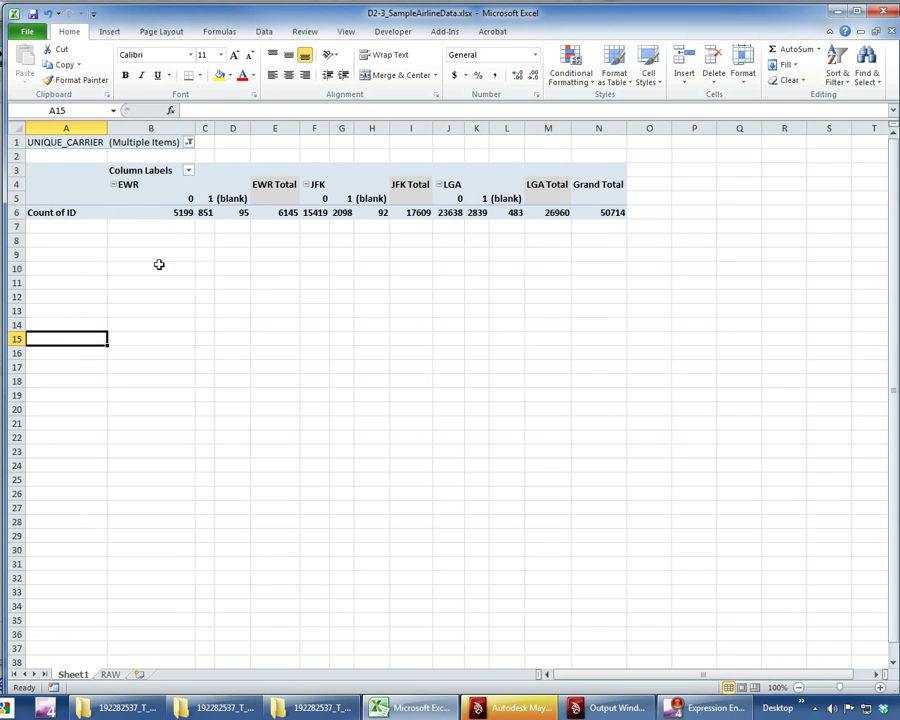
click(224, 308)
- Move UNIQUE_CARRIER from the report filter back to the PivotTable's row labels
click(86, 216)
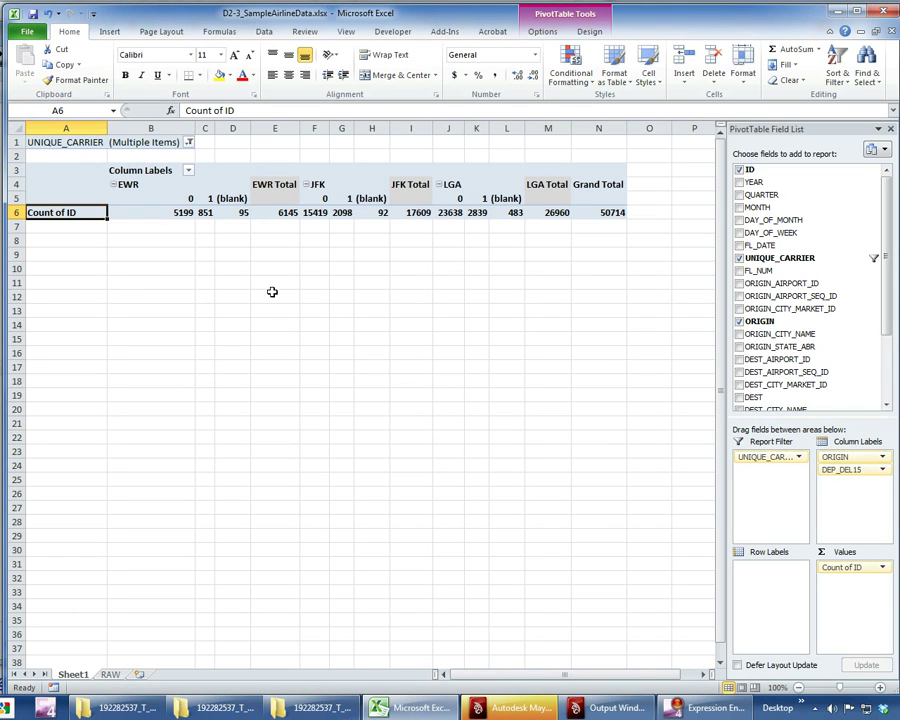
drag(750, 255, 775, 575)
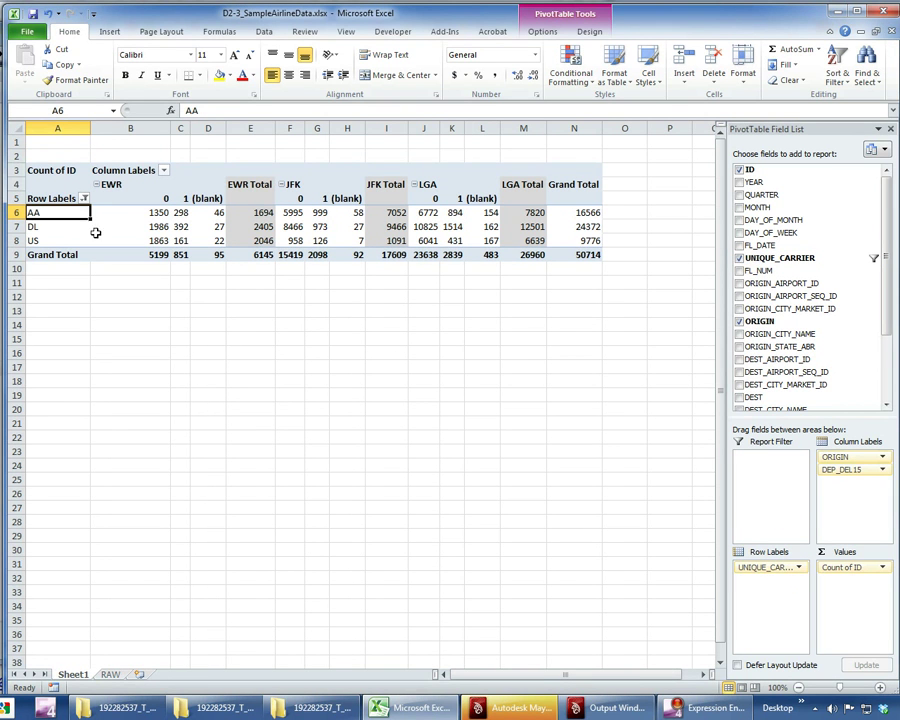
click(84, 199)
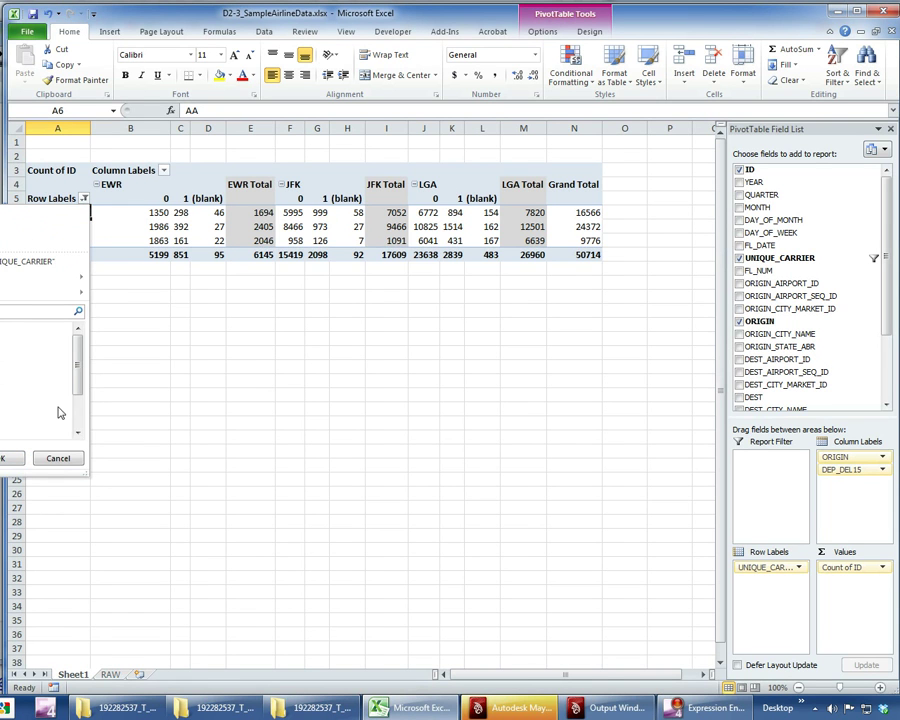
click(58, 458)
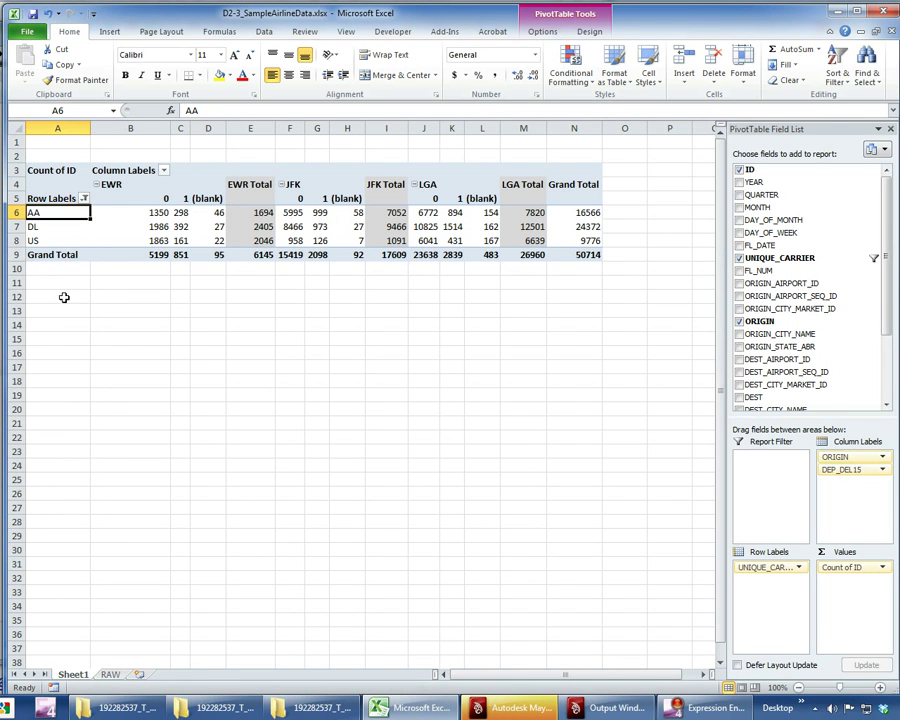
- Examine carrier DL's flight counts by DEP_DEL15 value at EWR in the filtered PivotTable
click(130, 330)
click(55, 213)
key(Down)
key(Right)
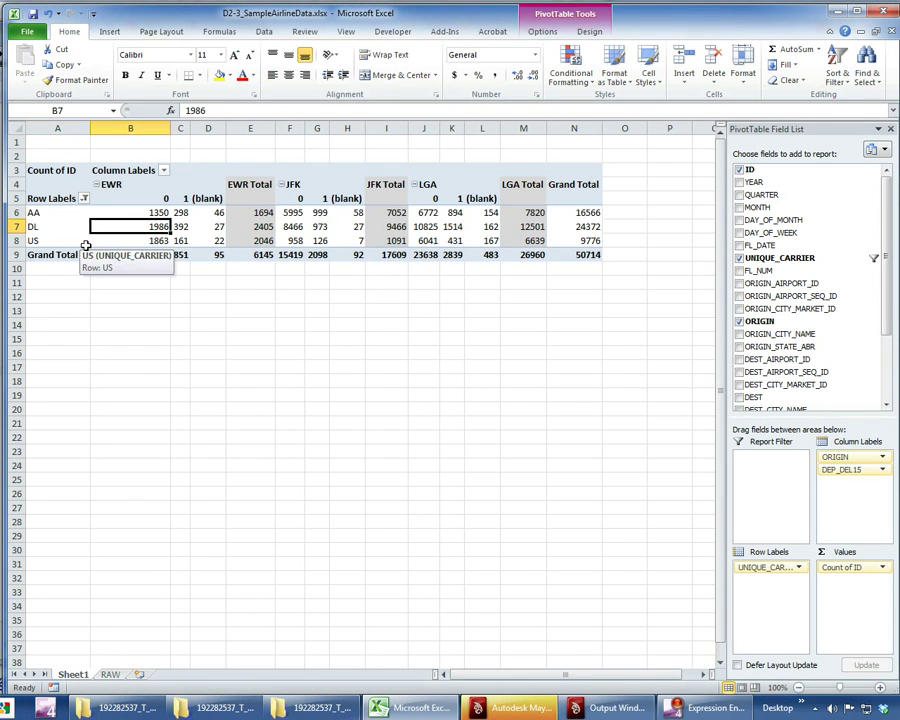
key(Right)
key(Right)
key(Left)
key(Left)
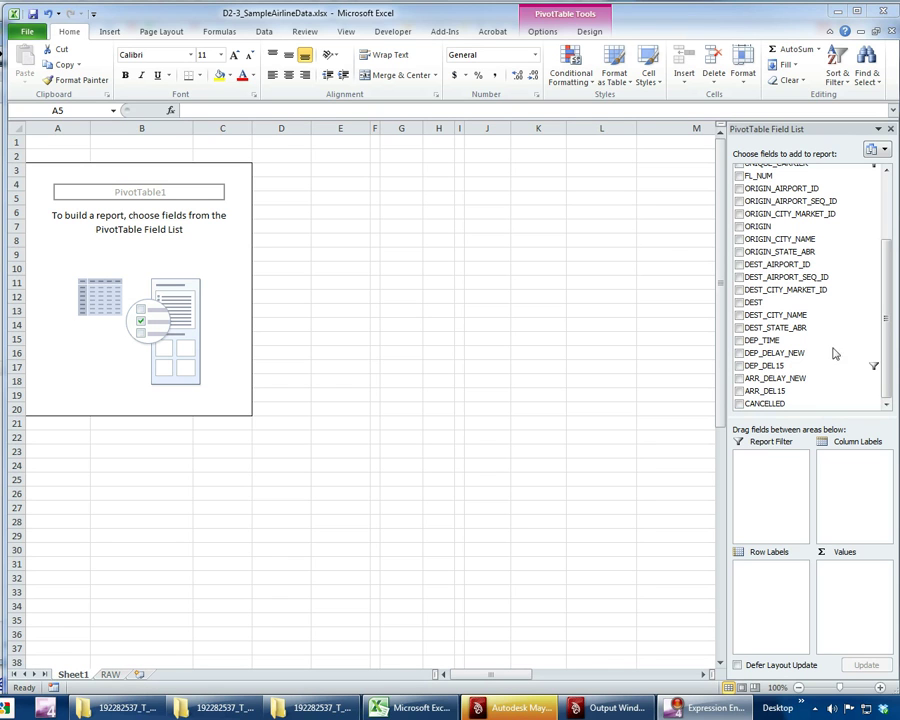
- Rebuild the empty PivotTable with UNIQUE_CARRIER as row labels showing all carriers and ORIGIN as column labels
mouse_move(888, 308)
mouse_down()
mouse_move(876, 186)
mouse_move(874, 300)
mouse_up()
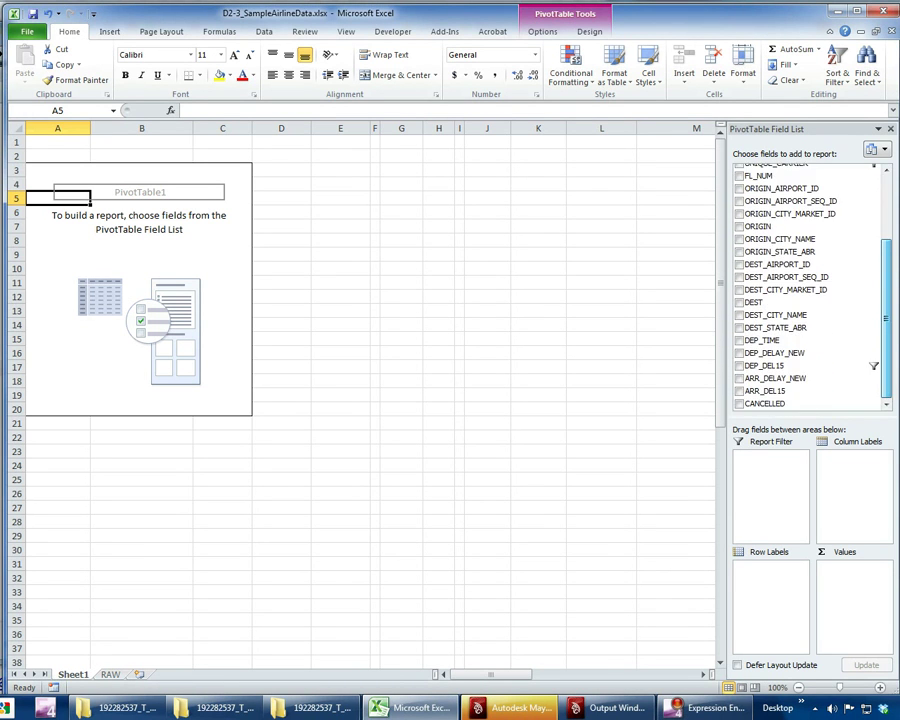
scroll(872, 307, up, 4)
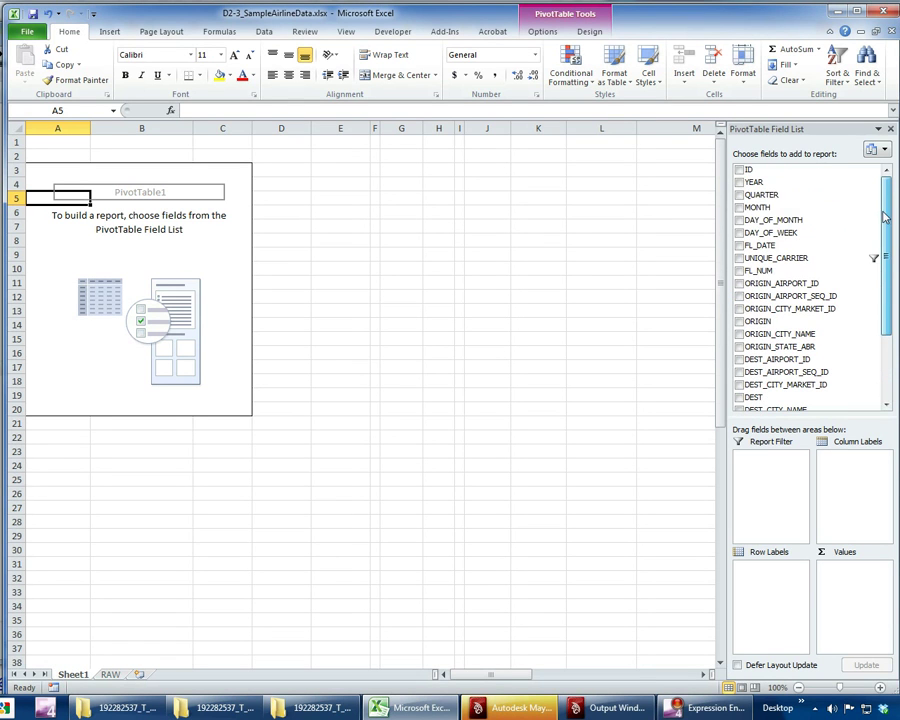
drag(775, 258, 780, 606)
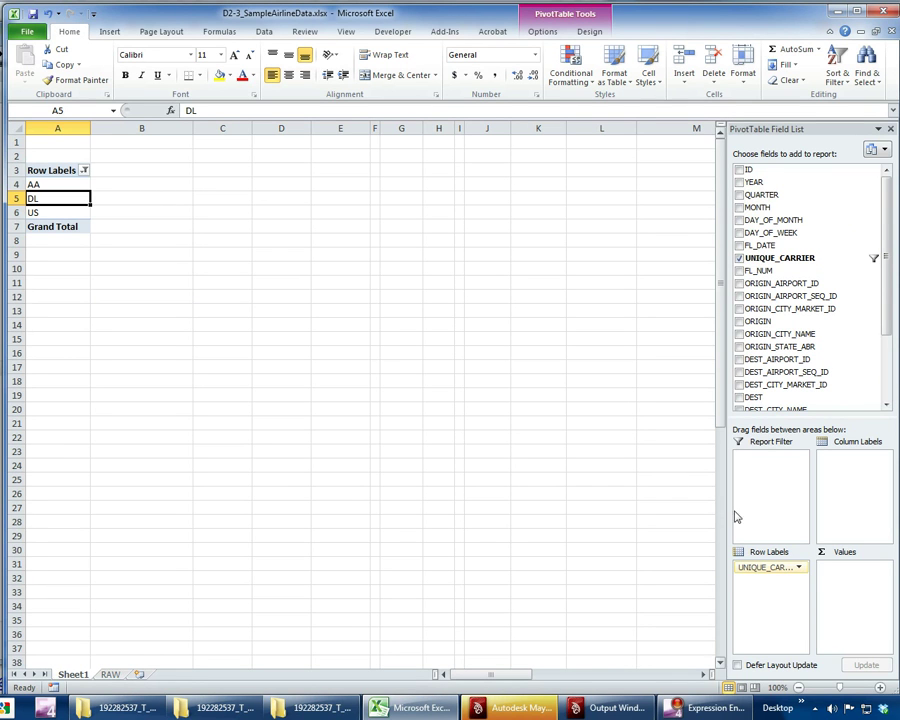
click(84, 171)
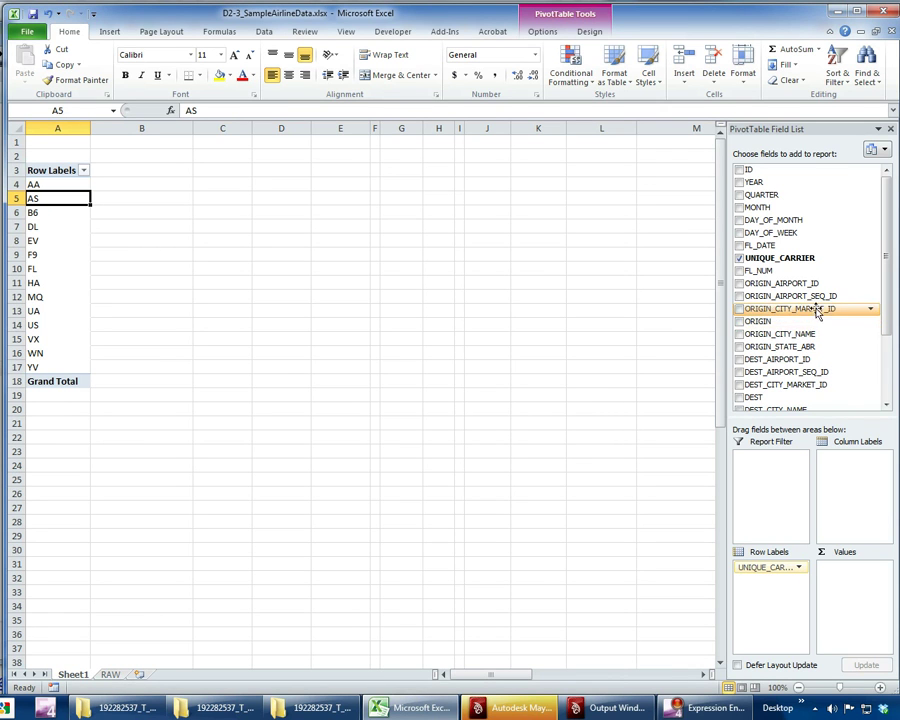
drag(802, 322, 865, 467)
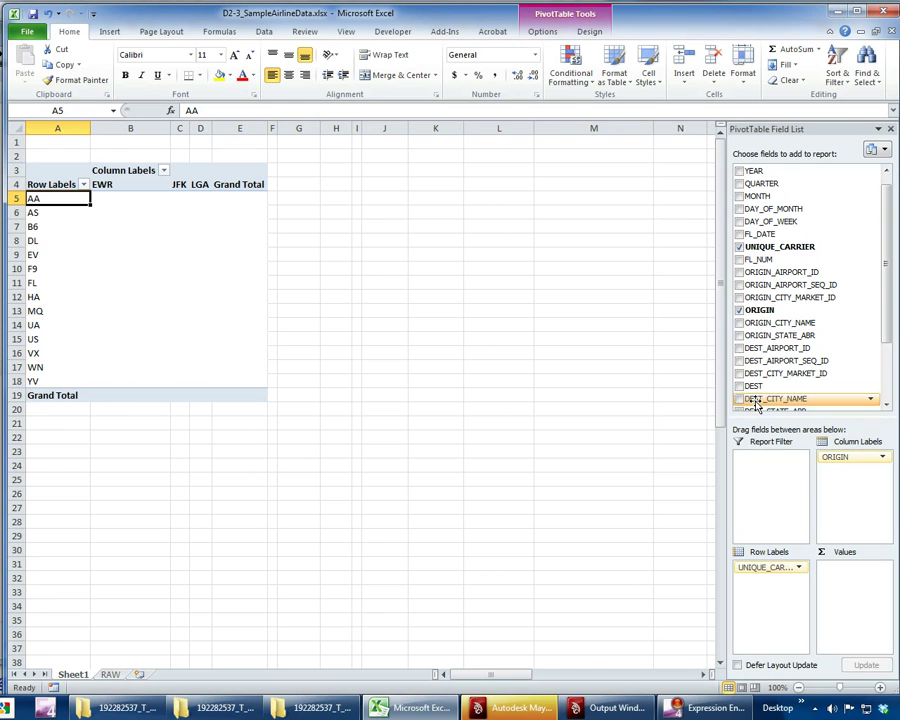
- Add DEP_DEL15 to the PivotTable's values and summarize it by Average instead of Count
drag(882, 270, 893, 352)
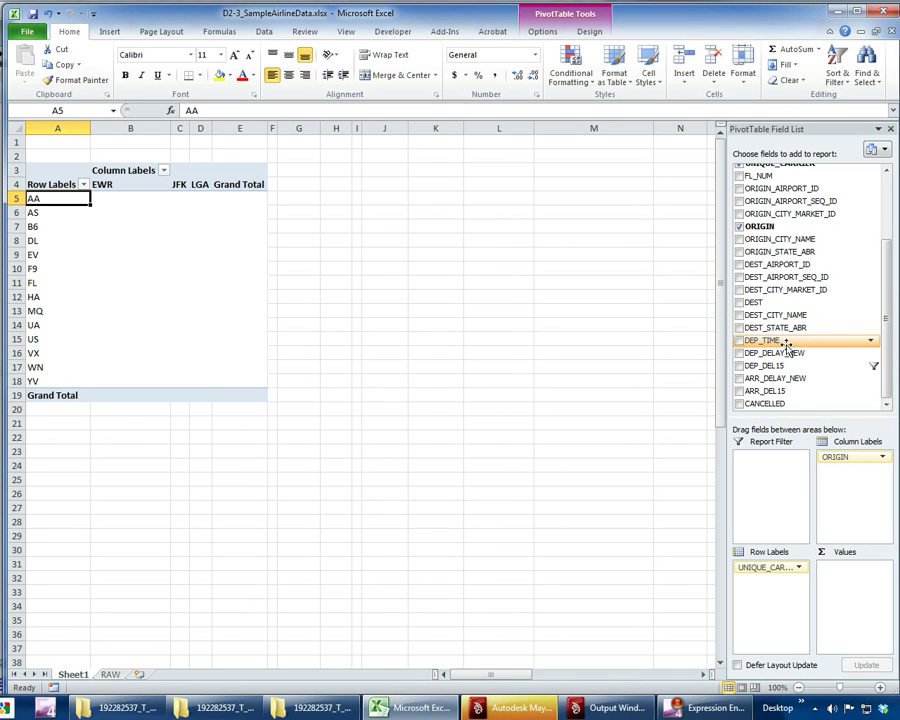
drag(787, 366, 866, 572)
click(884, 568)
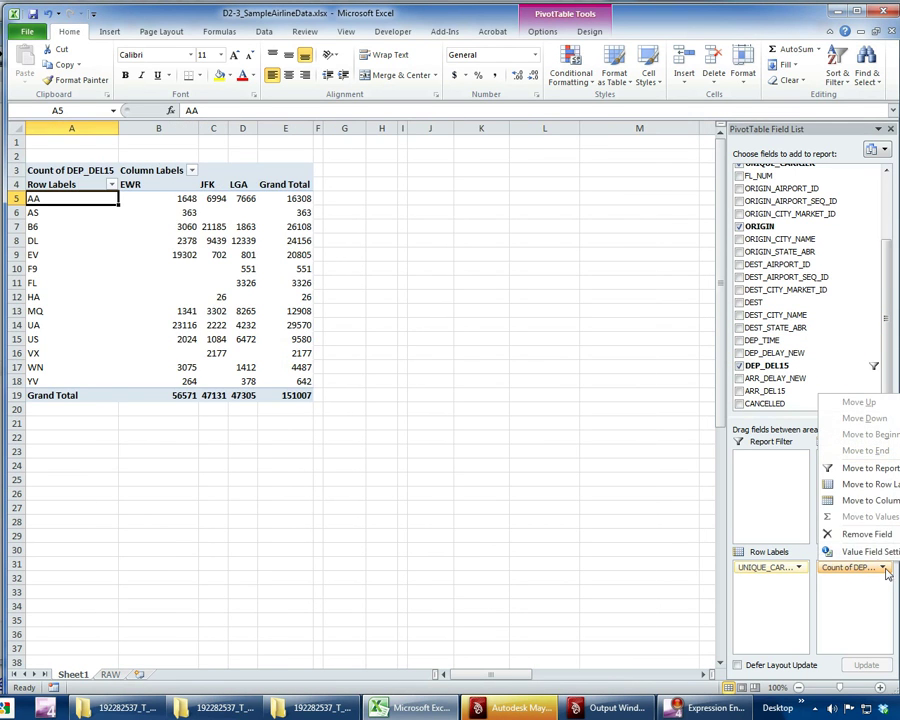
click(840, 551)
click(468, 461)
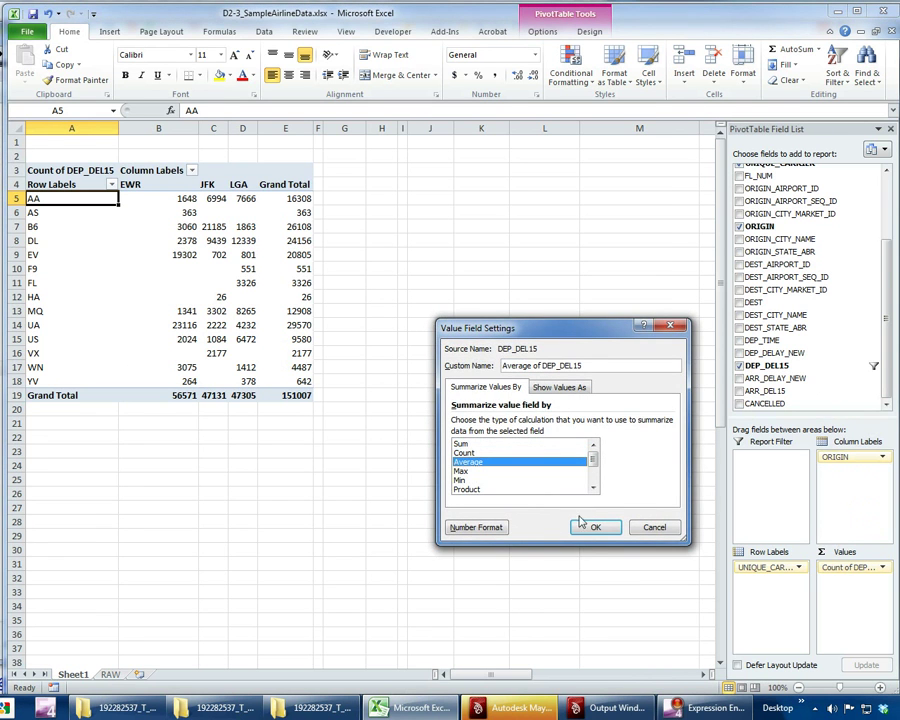
click(590, 527)
click(472, 494)
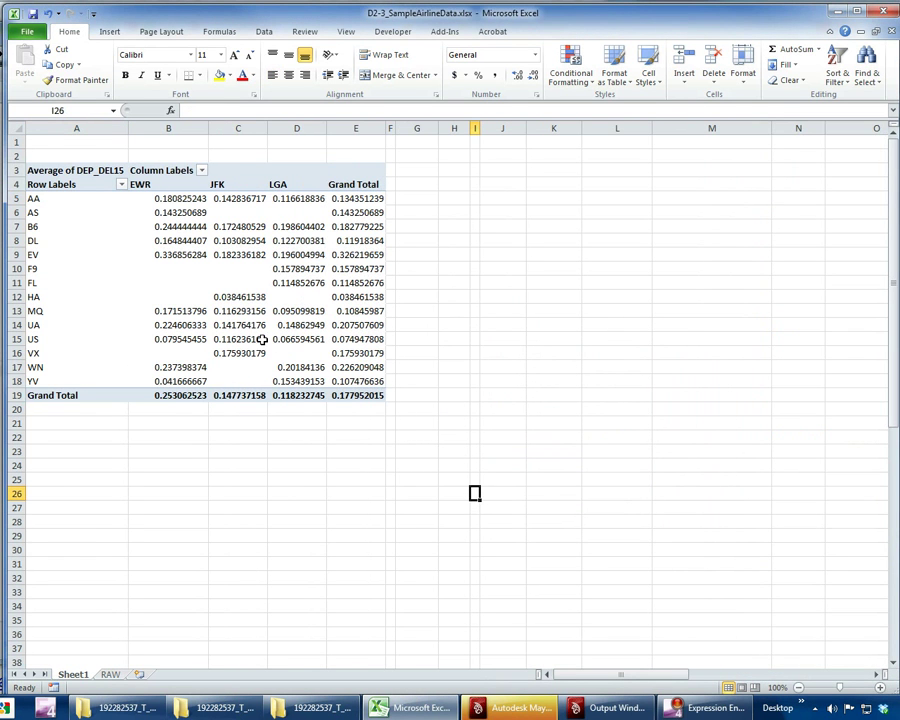
- Filter the PivotTable's row labels to show only carriers AA, DL and US
mouse_move(232, 268)
mouse_move(357, 364)
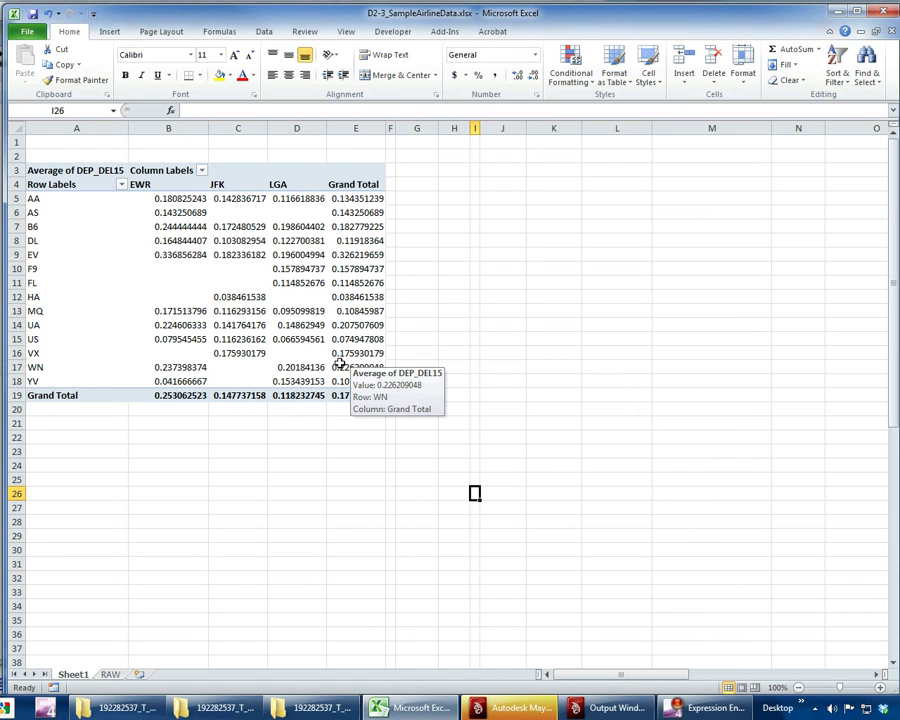
click(47, 212)
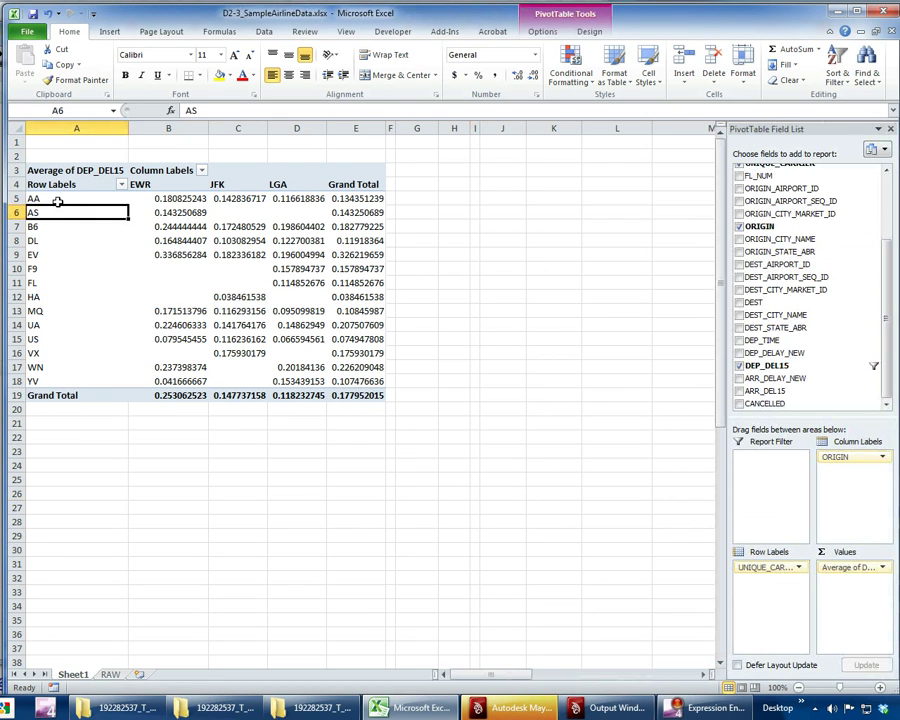
click(121, 184)
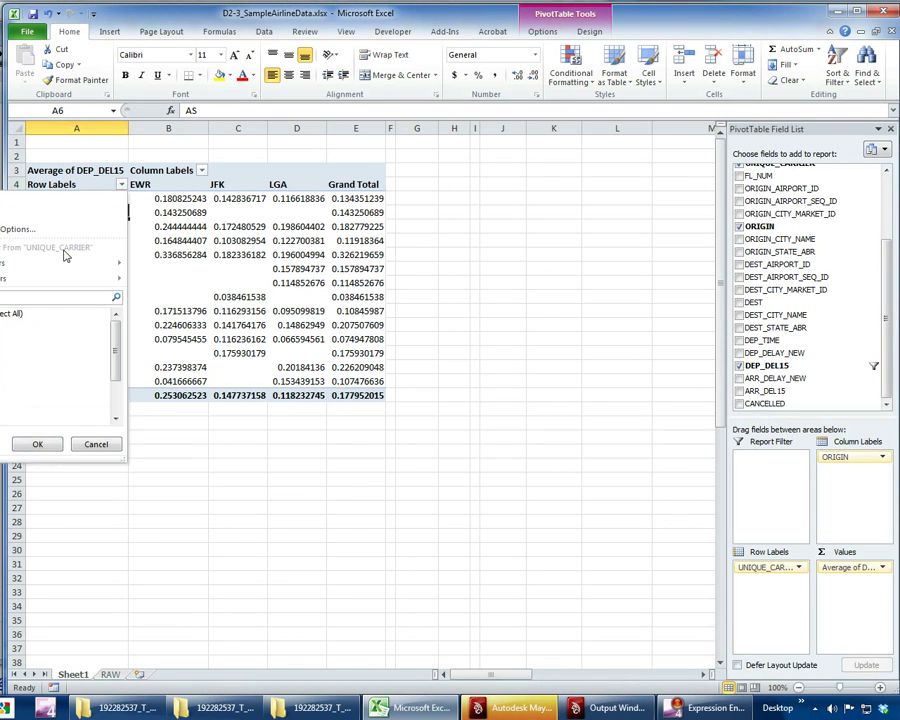
click(10, 313)
click(10, 313)
scroll(55, 365, down, 3)
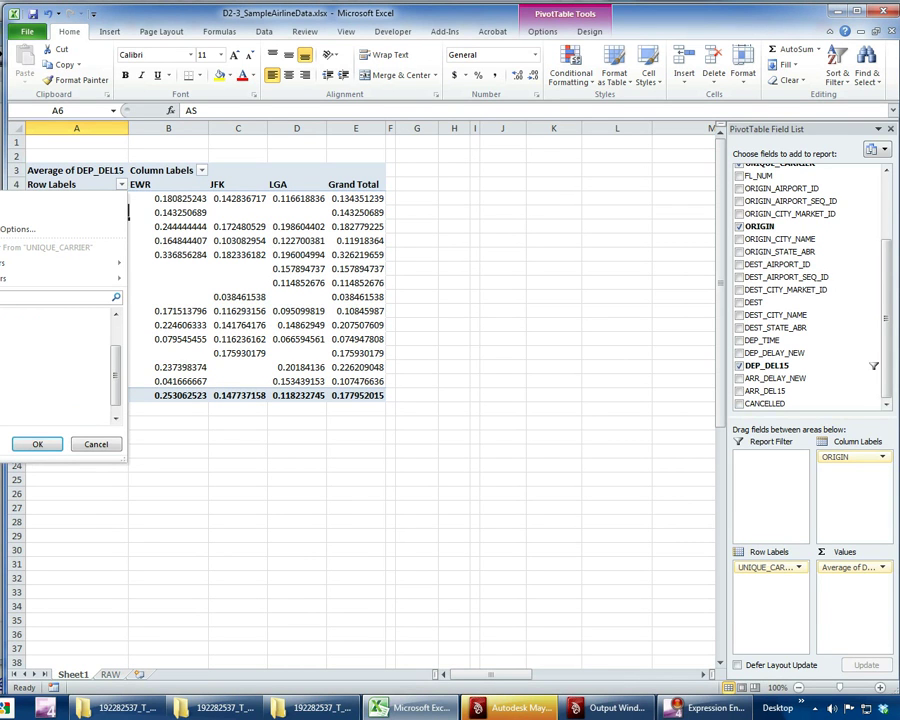
click(31, 444)
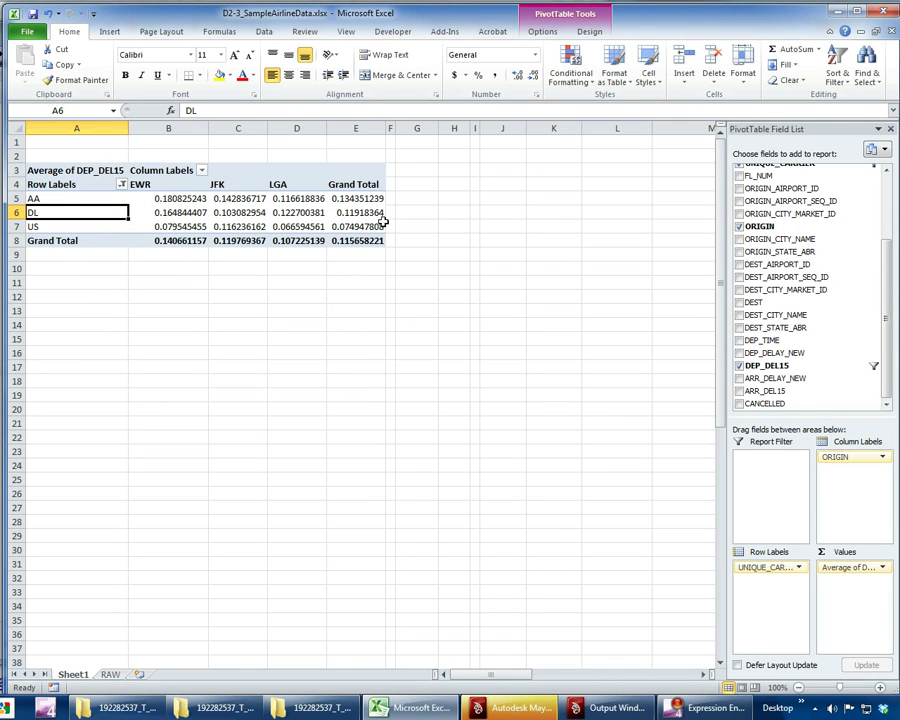
- Add DEST to the PivotTable's row labels below UNIQUE_CARRIER
click(354, 227)
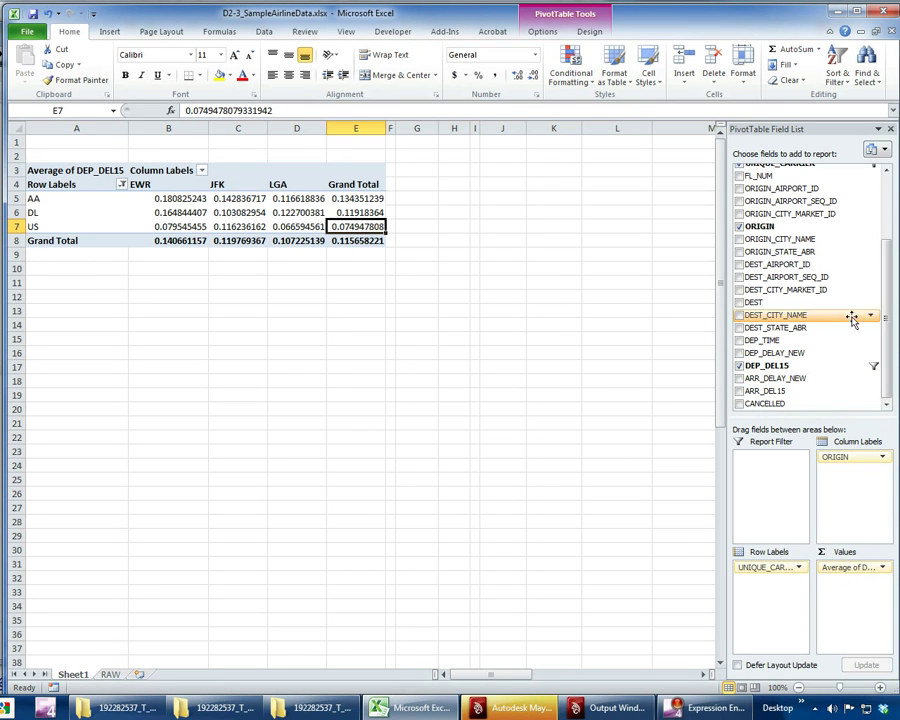
drag(750, 302, 776, 585)
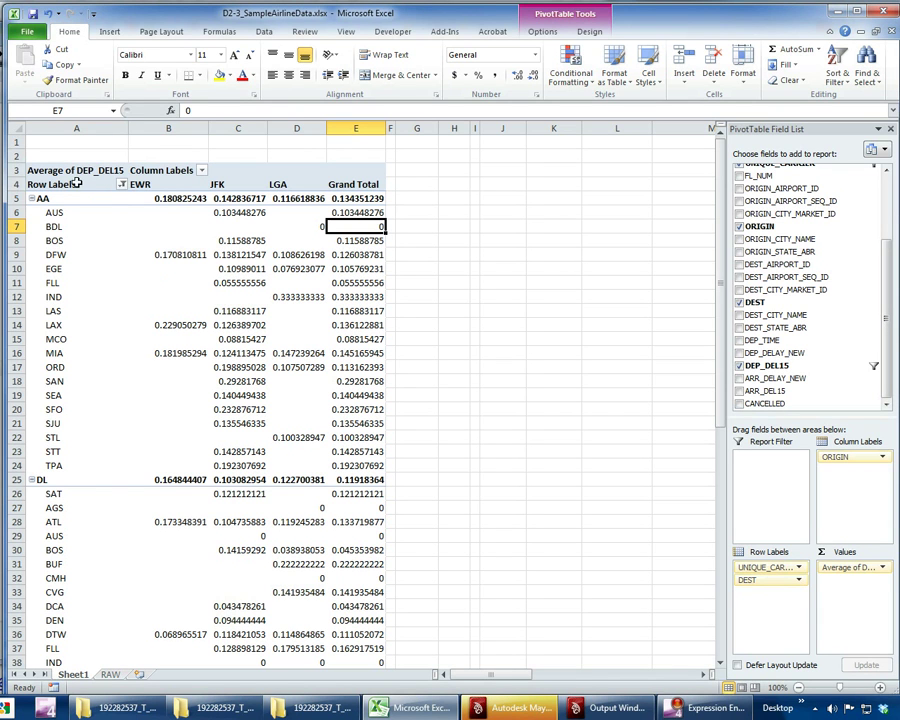
click(122, 185)
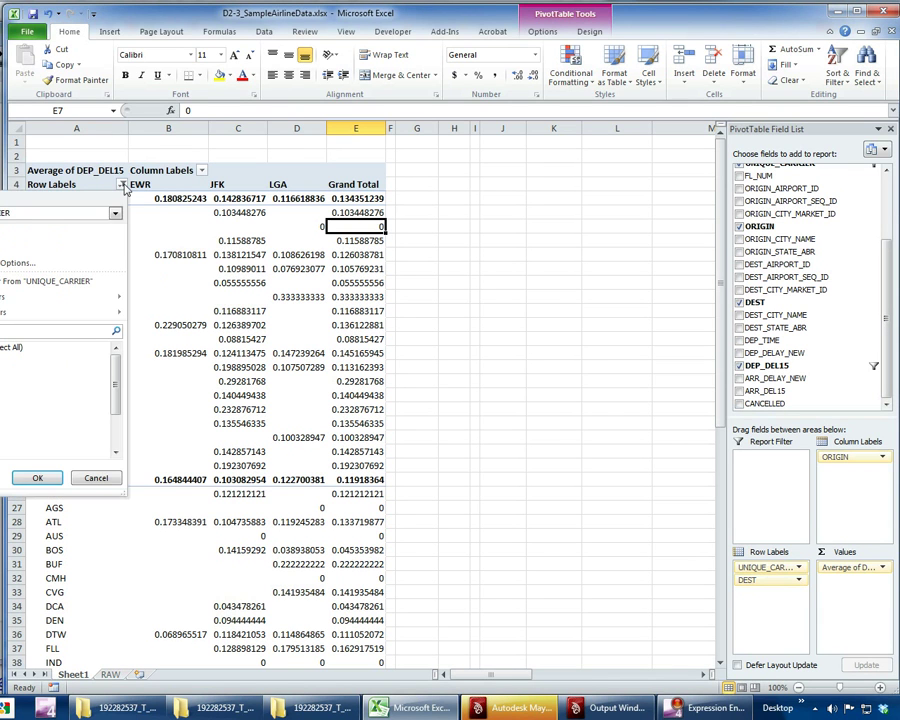
click(5, 213)
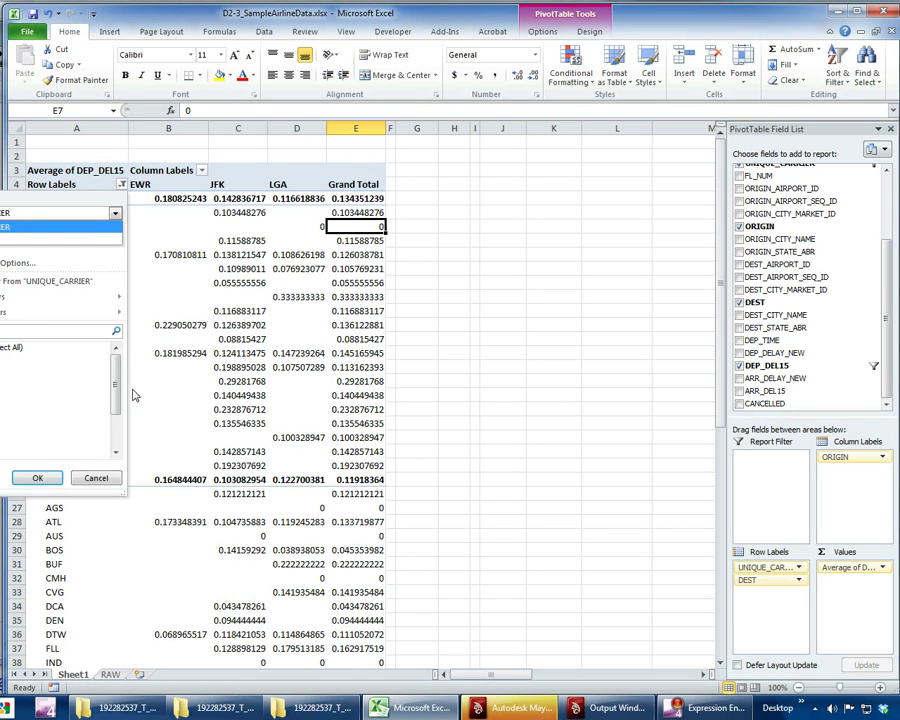
click(459, 195)
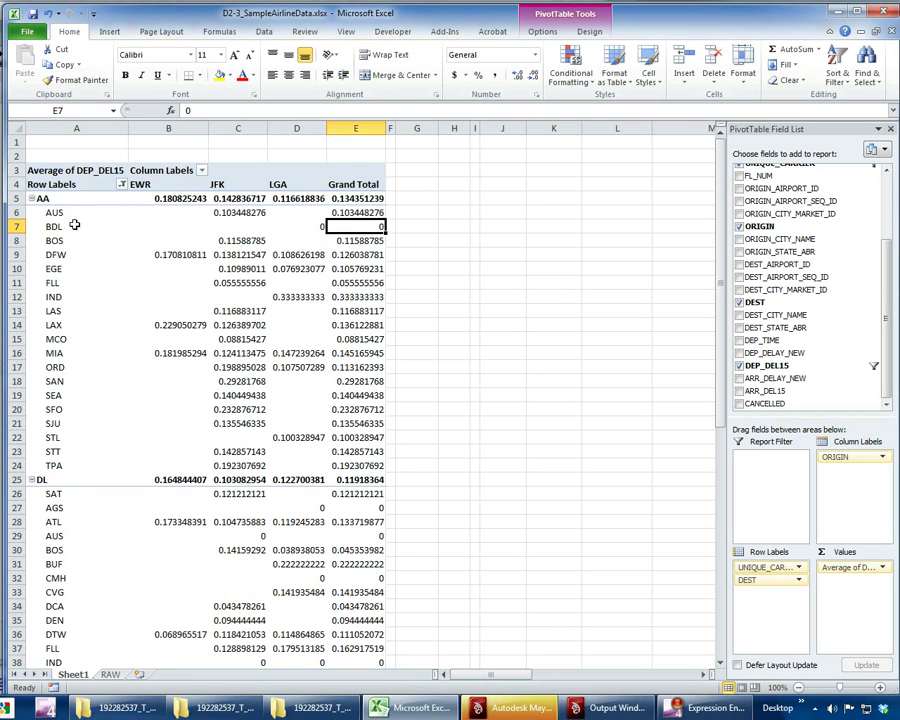
- Filter the DEST field in the PivotTable's row labels to show only BOS, MCO and SFO
click(121, 184)
click(115, 214)
click(30, 233)
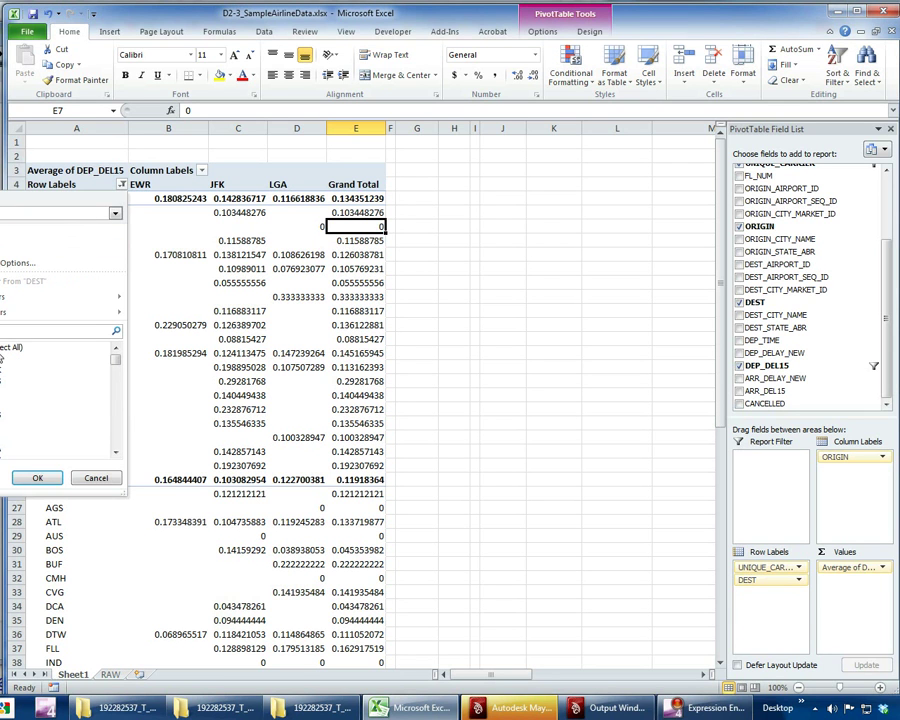
click(12, 347)
scroll(60, 398, down, 1)
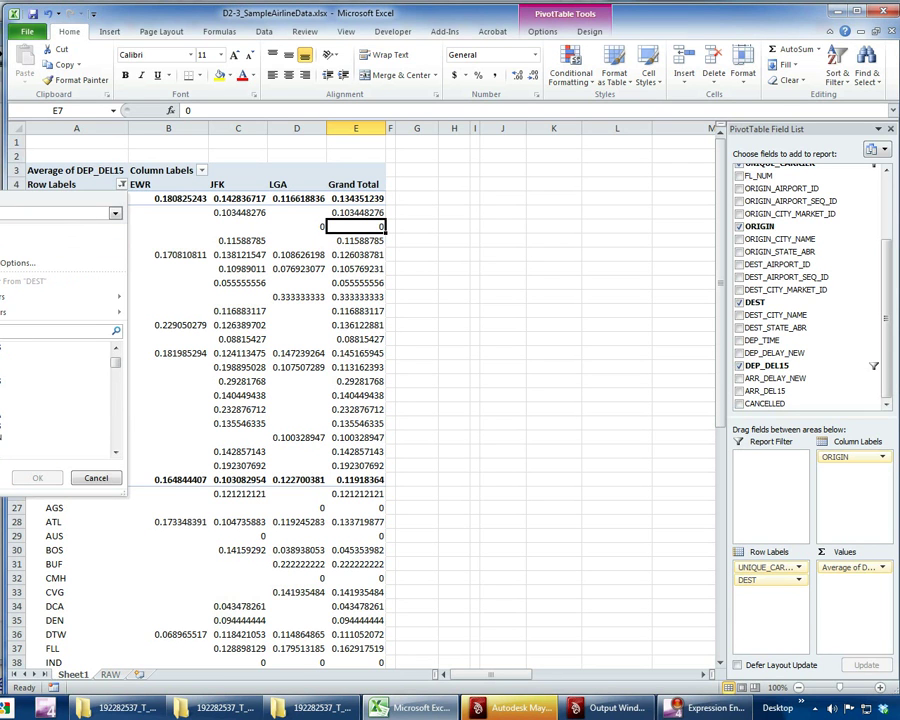
scroll(60, 398, down, 2)
click(3, 392)
scroll(60, 398, down, 2)
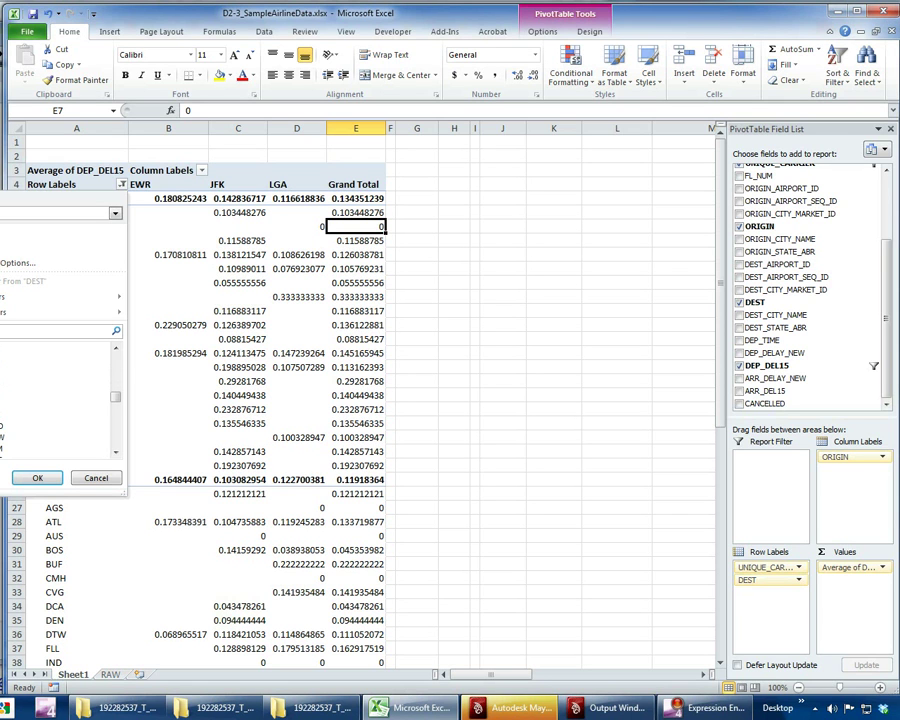
scroll(60, 398, down, 3)
click(37, 479)
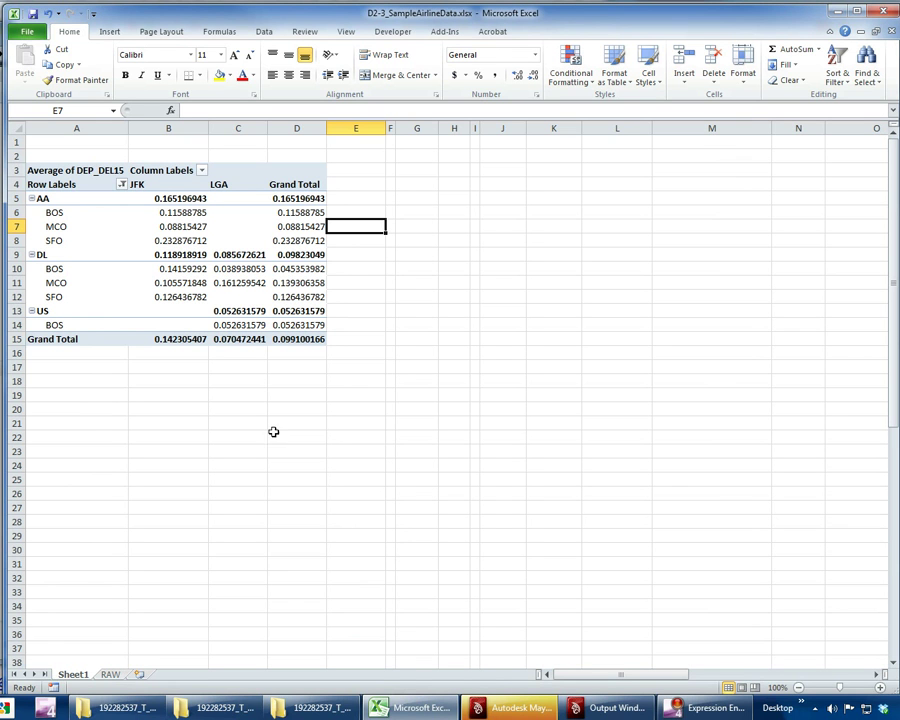
click(64, 214)
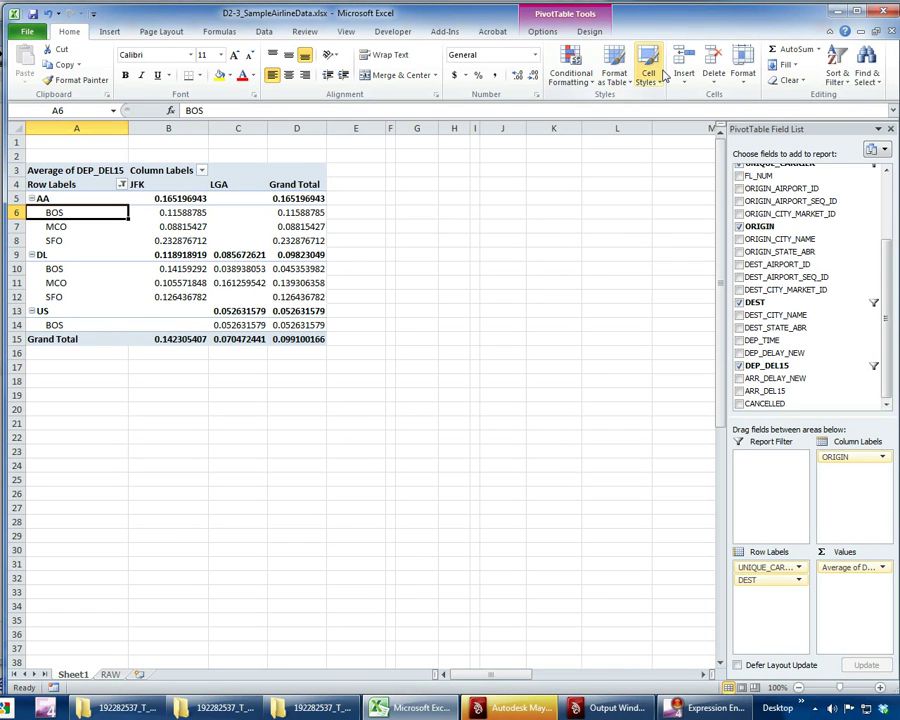
click(548, 35)
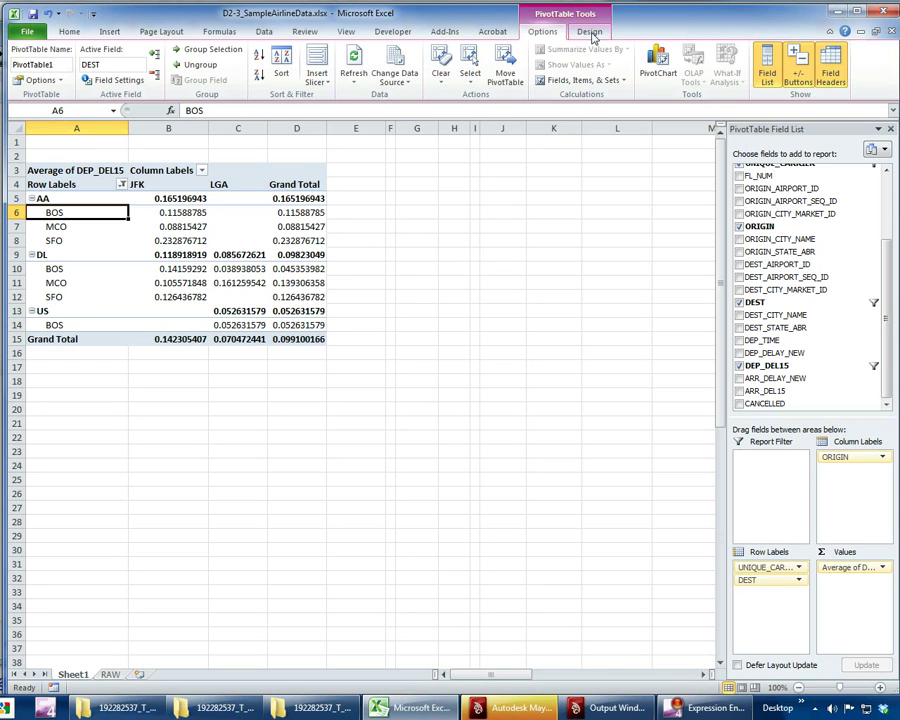
click(404, 82)
click(404, 80)
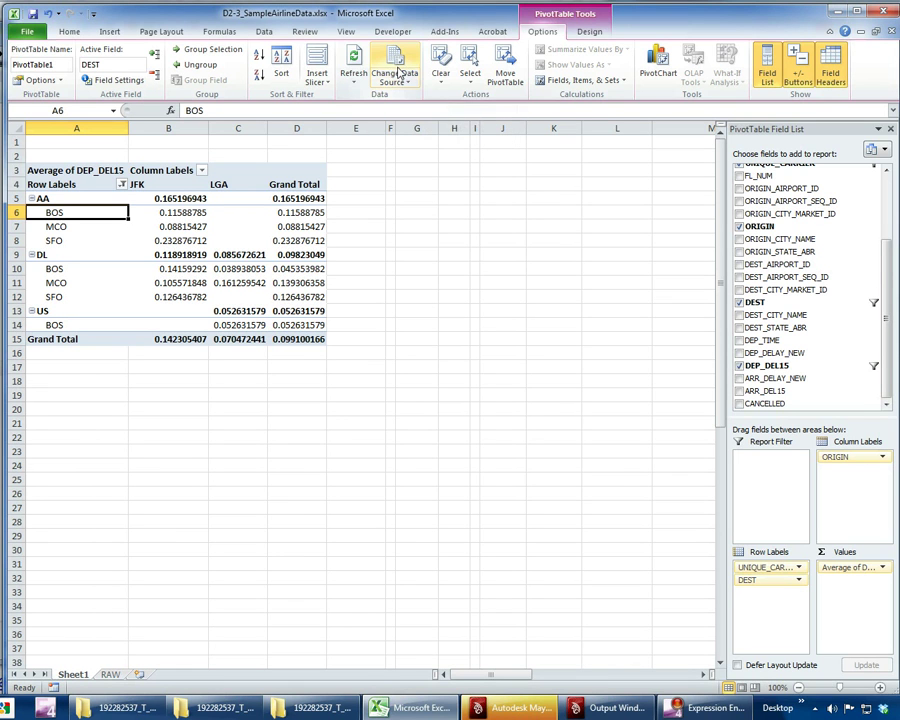
click(399, 76)
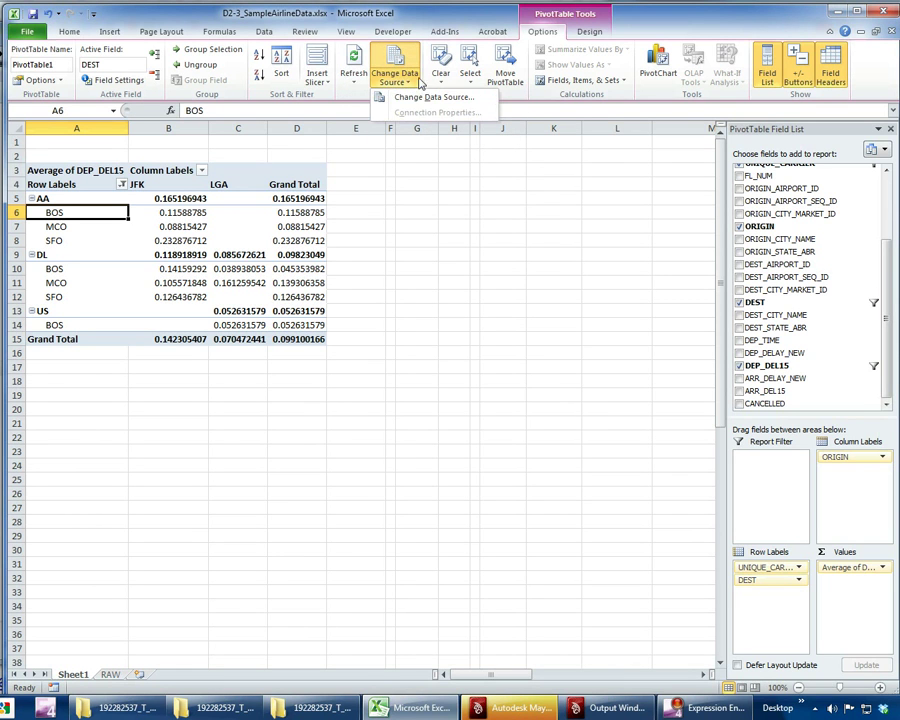
click(540, 78)
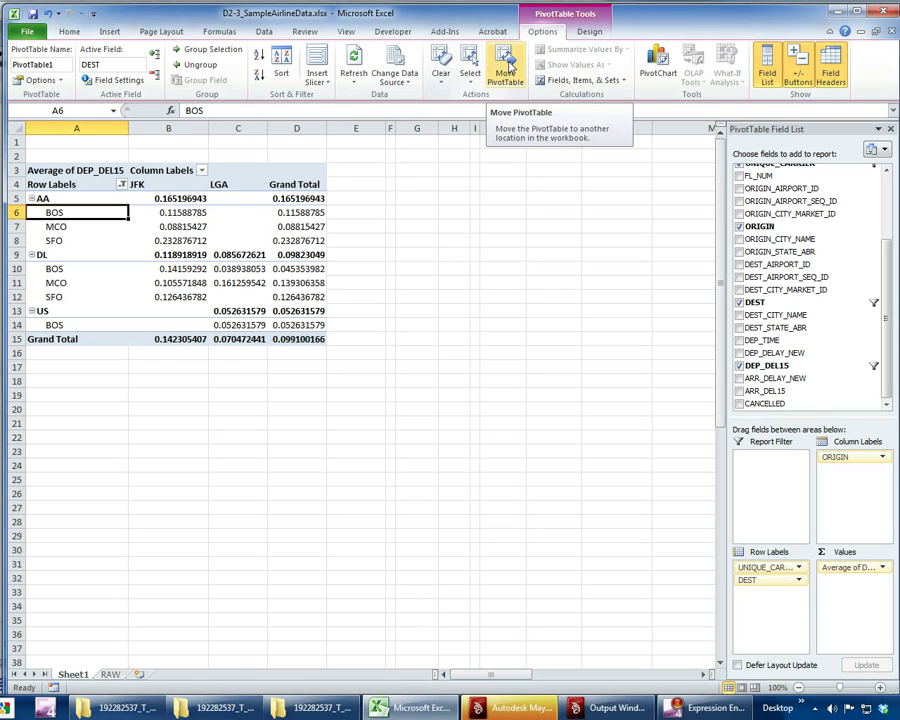
click(470, 70)
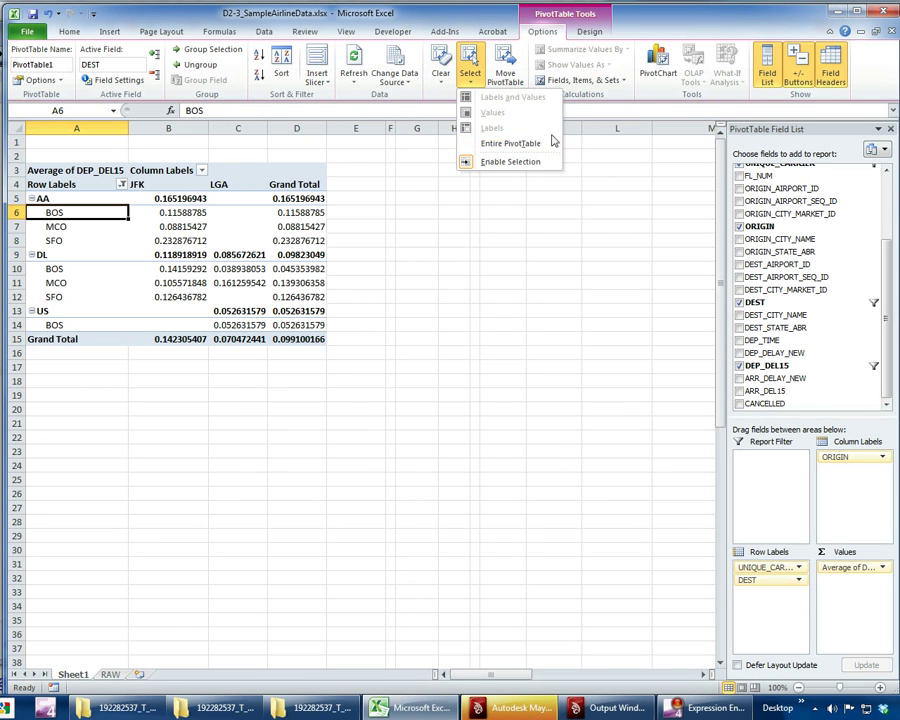
key(Escape)
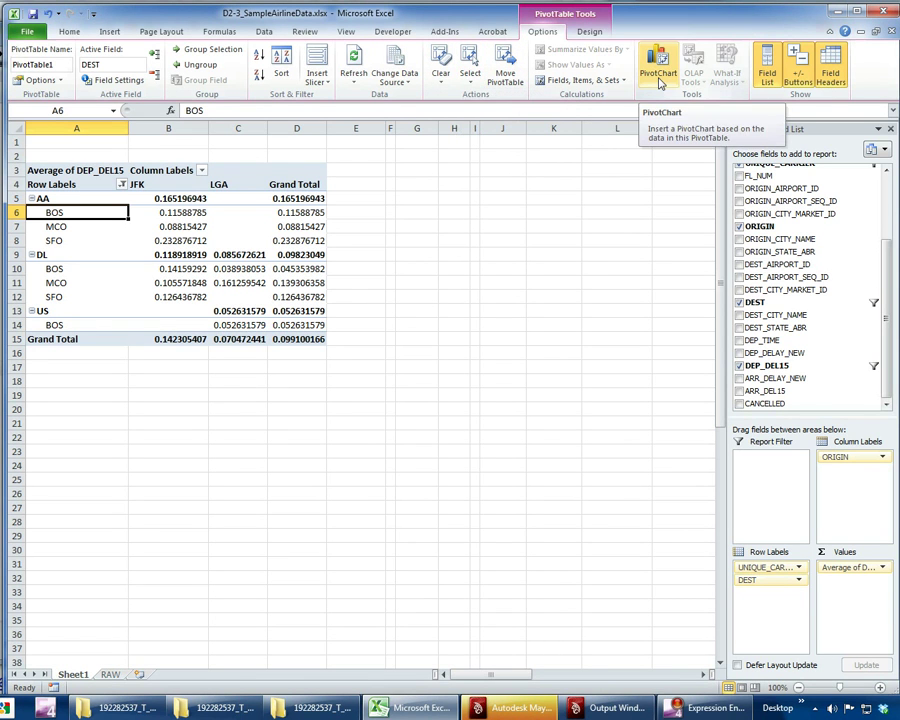
- Try out a stacked column PivotChart placed below the PivotTable, and delete it
click(656, 74)
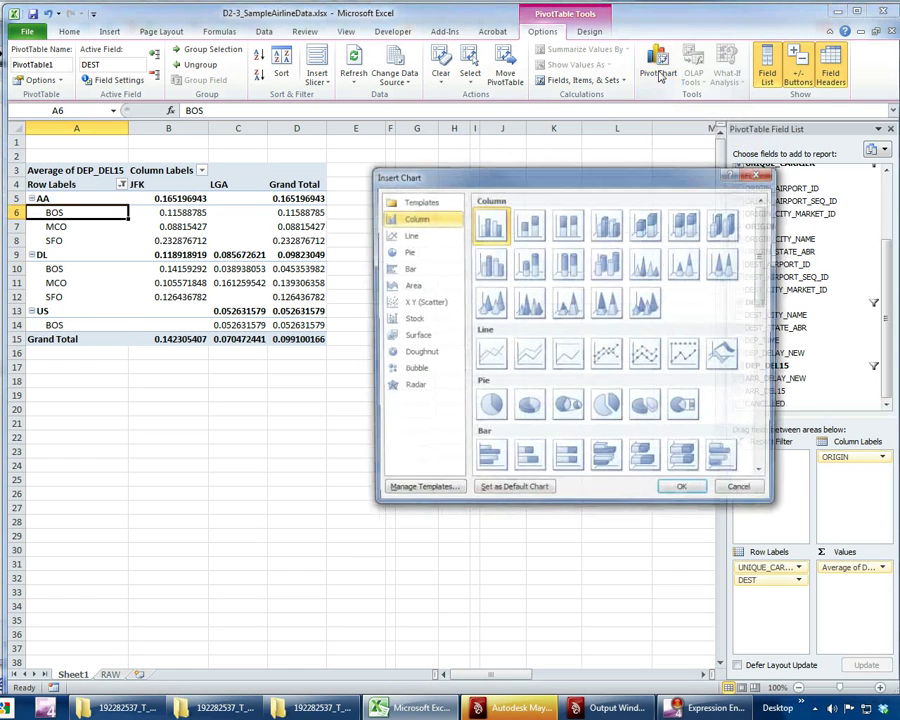
click(527, 225)
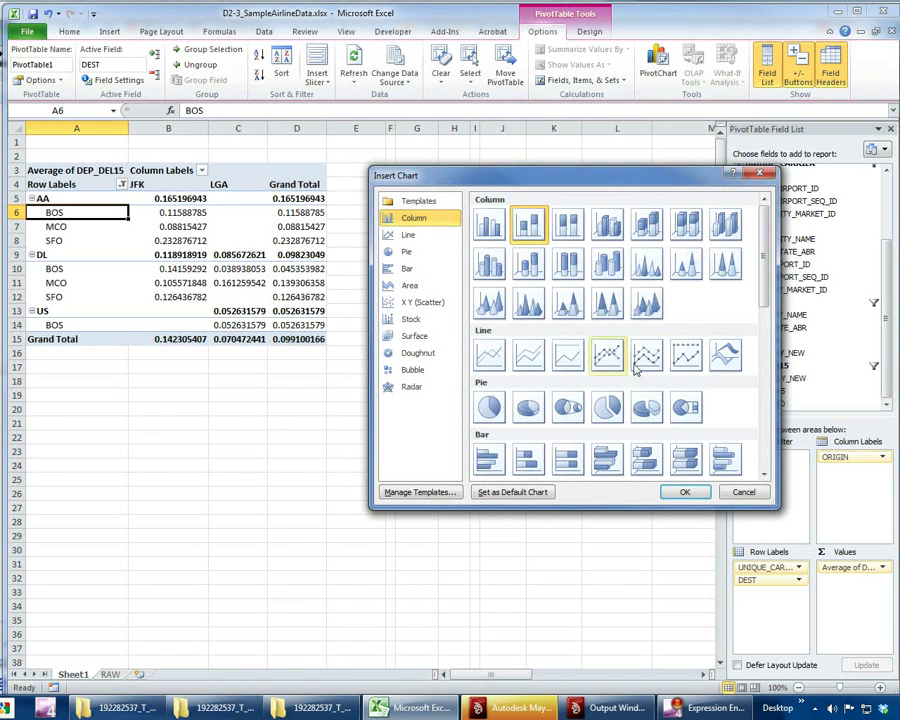
click(684, 492)
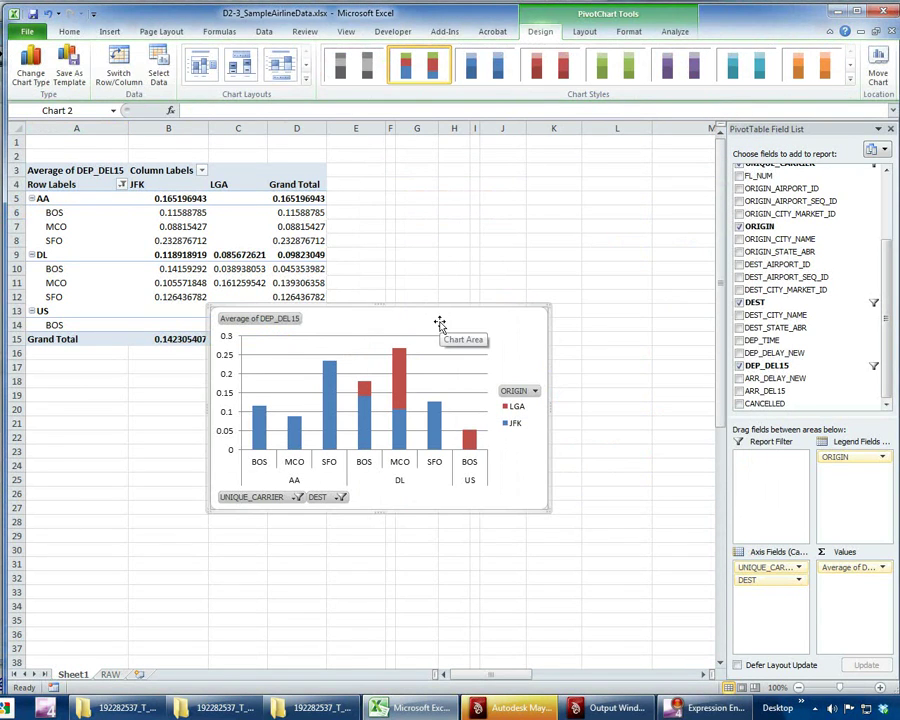
drag(446, 318, 467, 405)
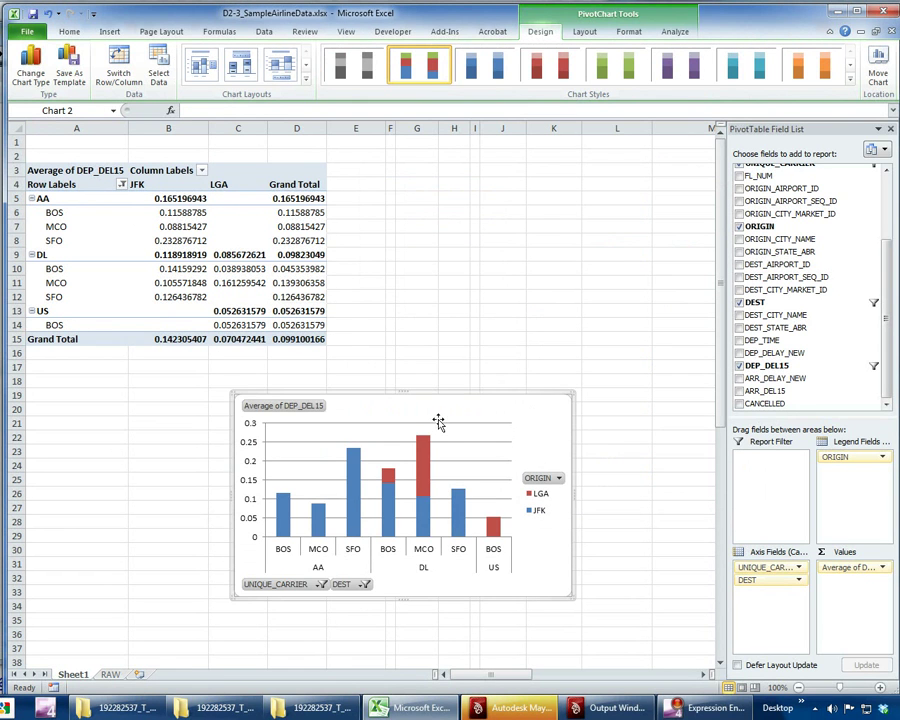
key(Delete)
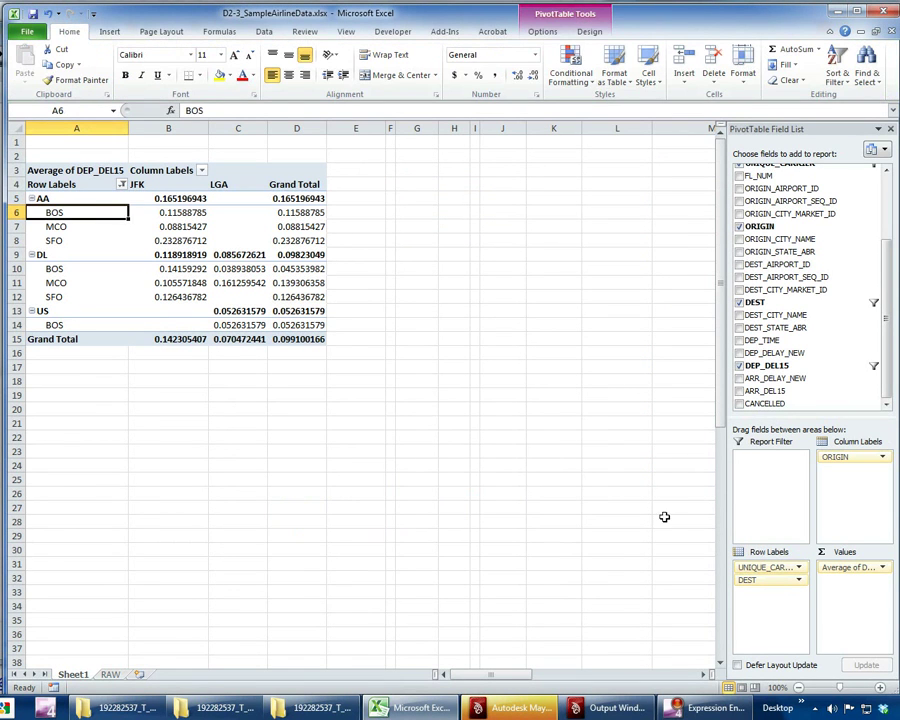
- Try banded rows and banded columns on the PivotTable and turn both off again
click(589, 31)
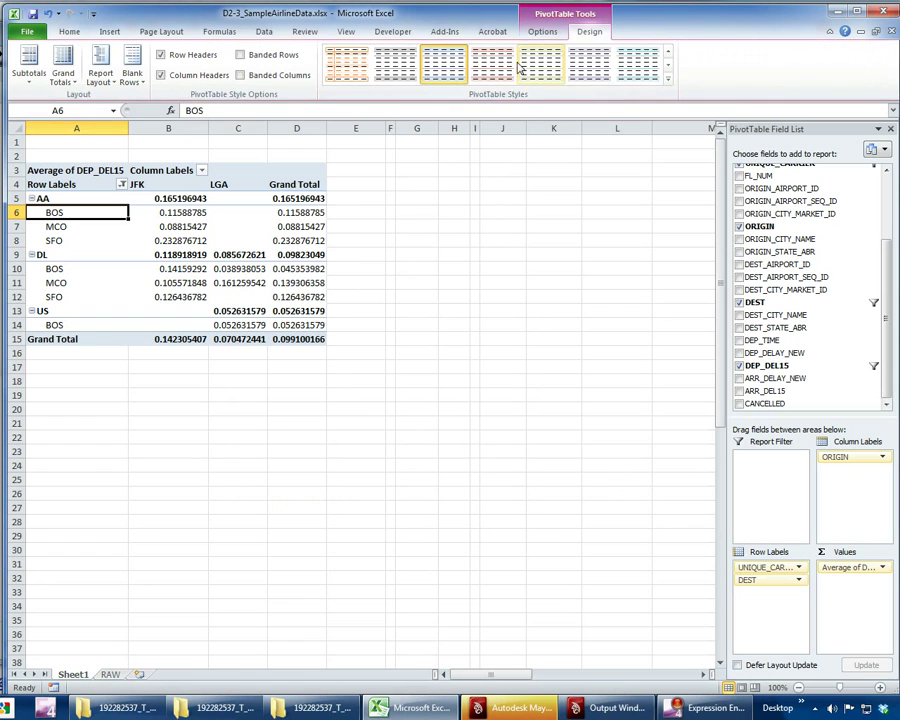
click(240, 55)
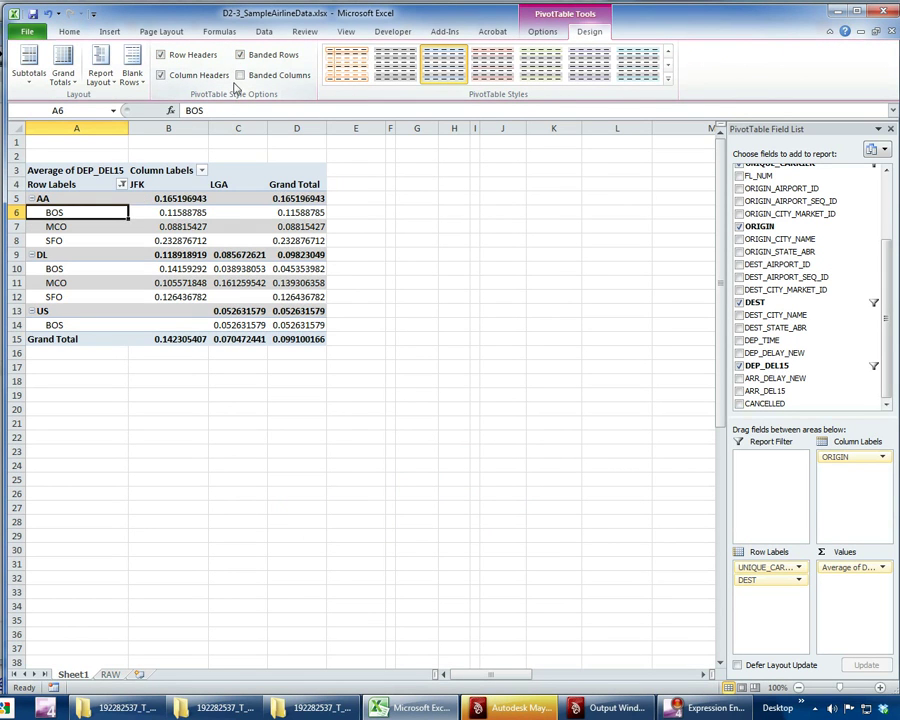
click(241, 75)
click(241, 75)
click(240, 55)
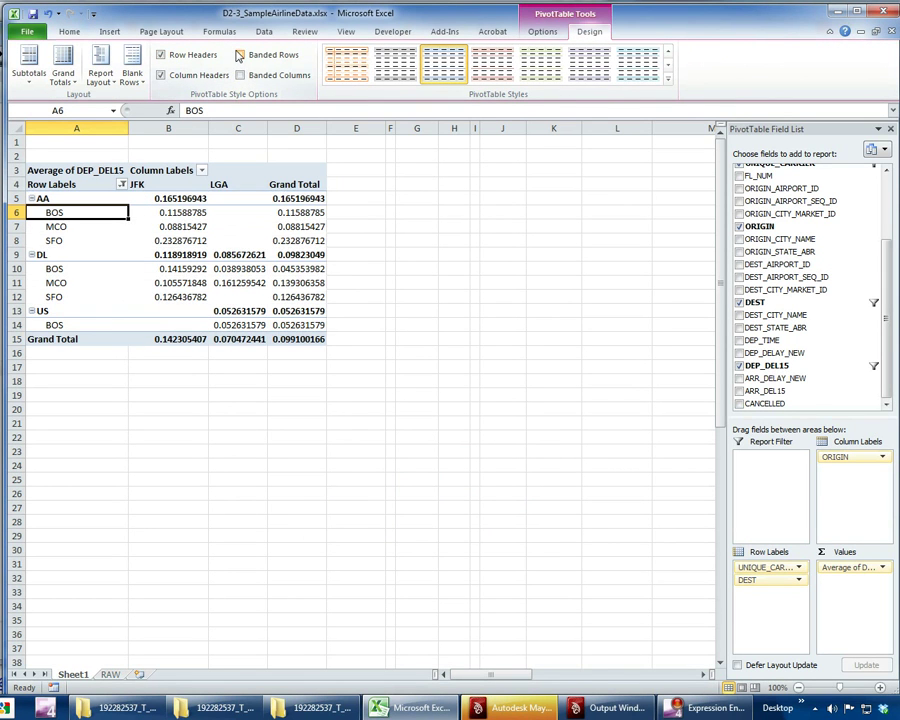
click(113, 83)
click(113, 83)
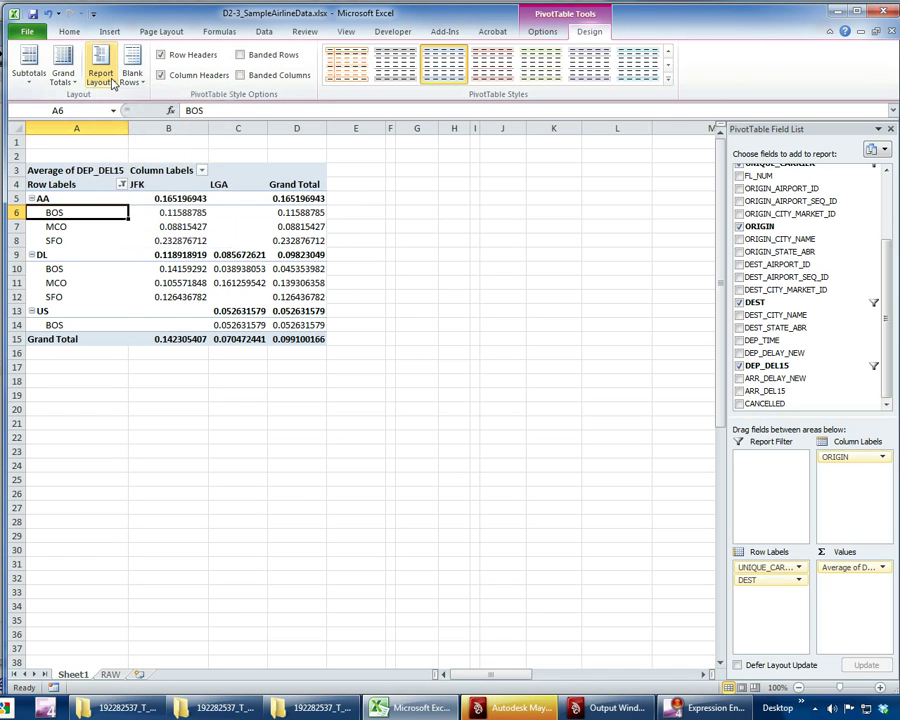
click(530, 254)
click(178, 229)
click(52, 203)
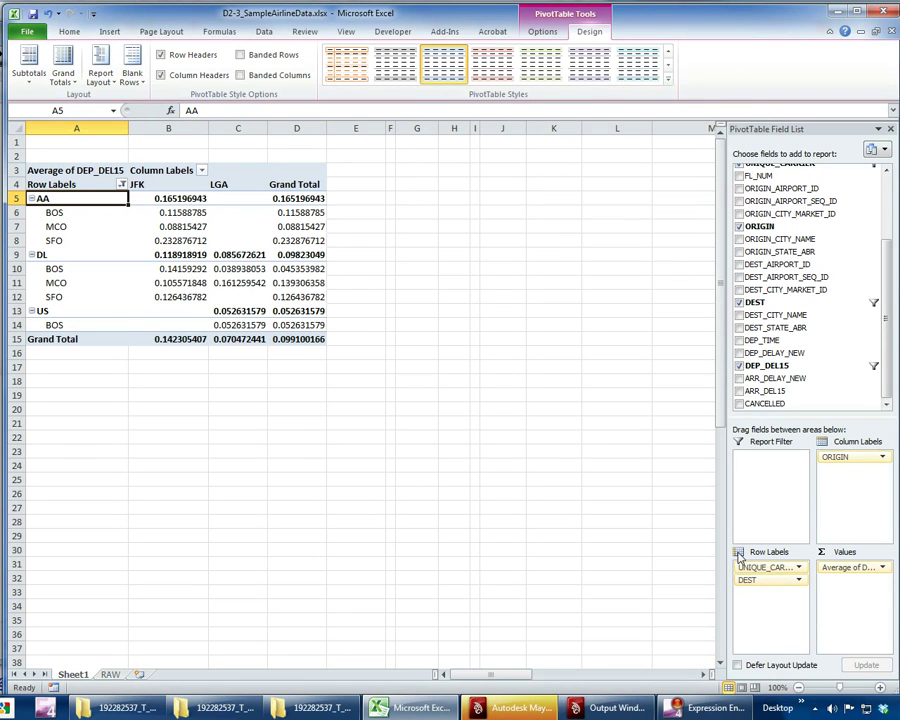
- Remove DEST from the PivotTable's row labels and reset the UNIQUE_CARRIER filter to show all carriers
drag(747, 580, 798, 346)
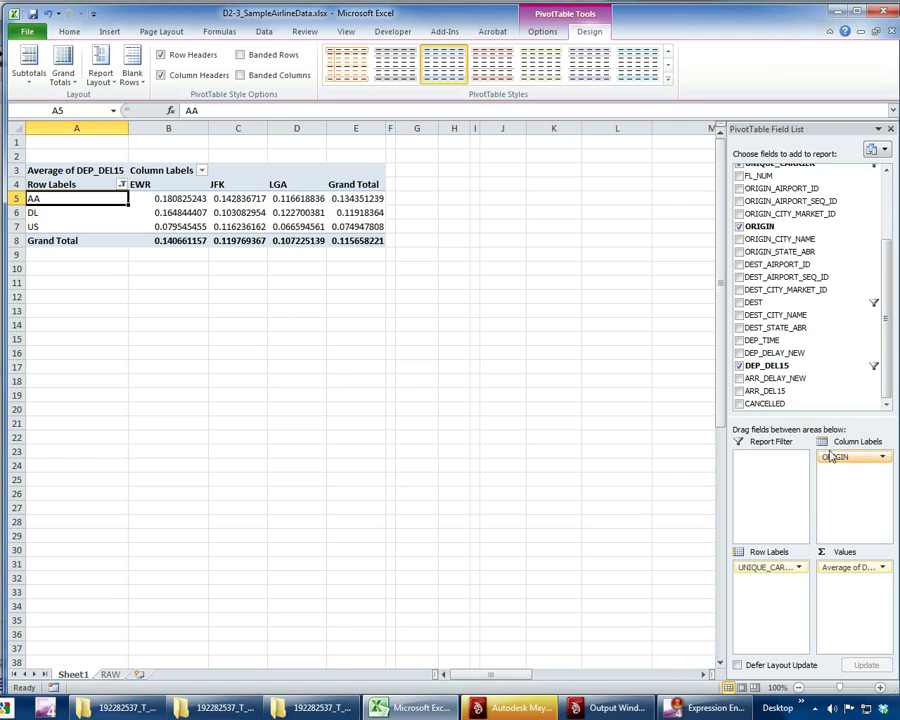
click(798, 567)
key(Escape)
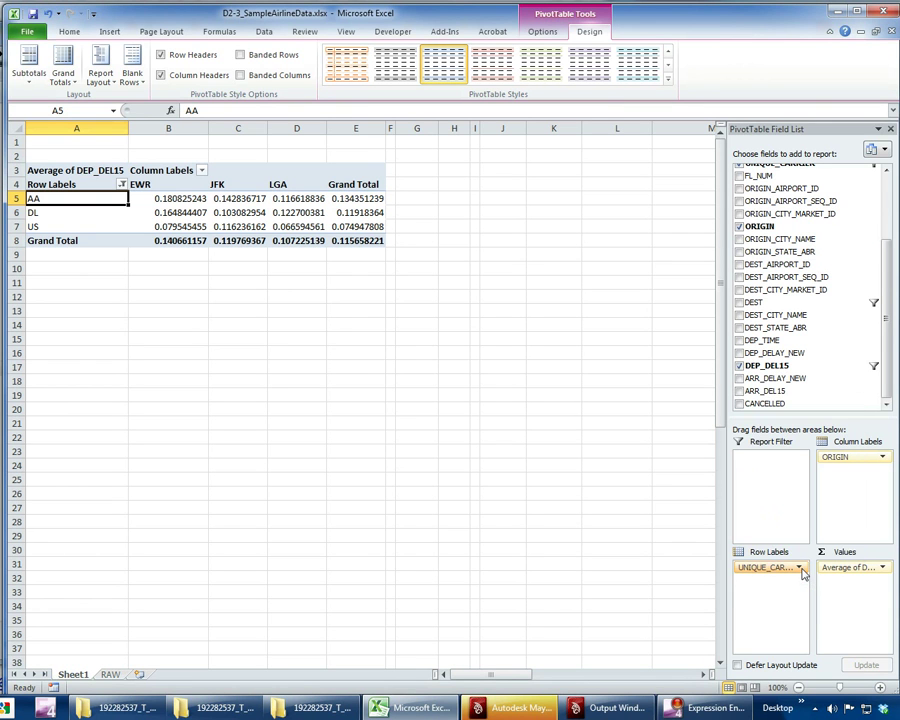
click(122, 185)
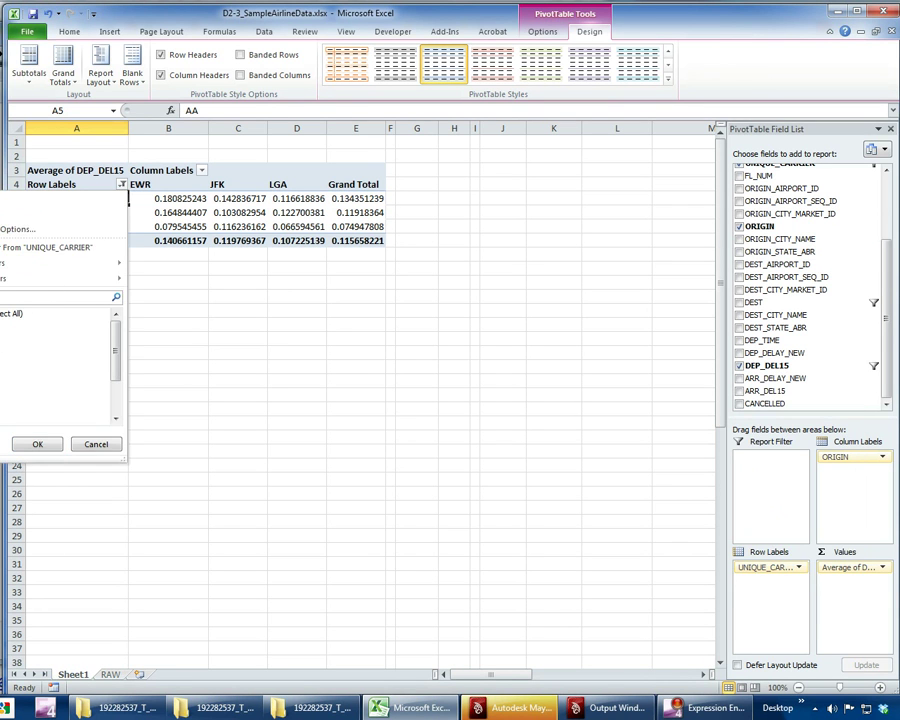
click(10, 313)
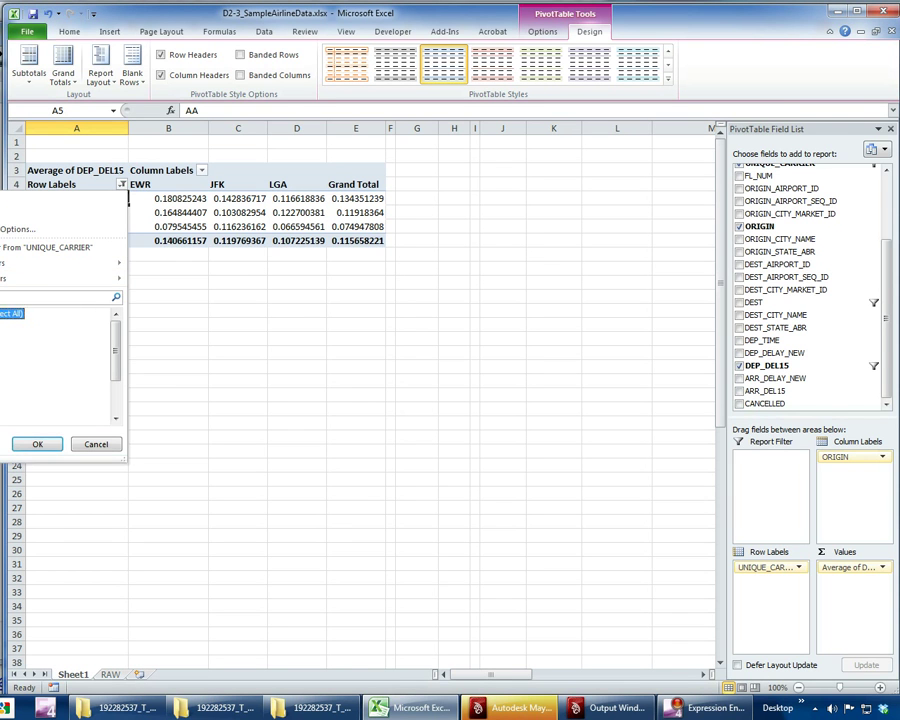
click(37, 444)
- Change the summary calculation of the DEP_DEL15 values from Average to Count
click(168, 212)
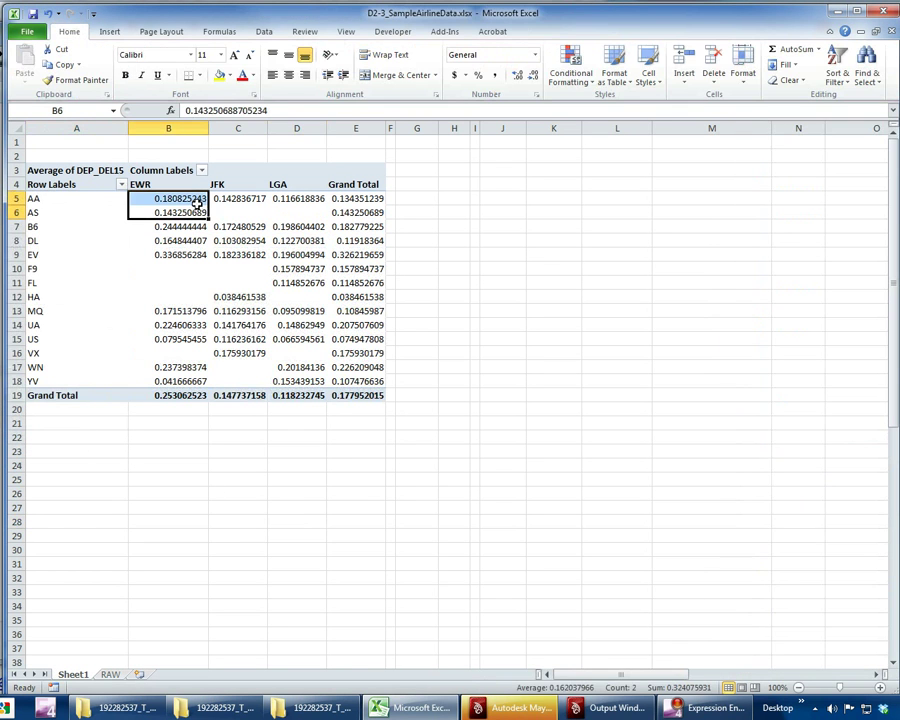
click(168, 198)
click(866, 568)
click(854, 569)
click(880, 568)
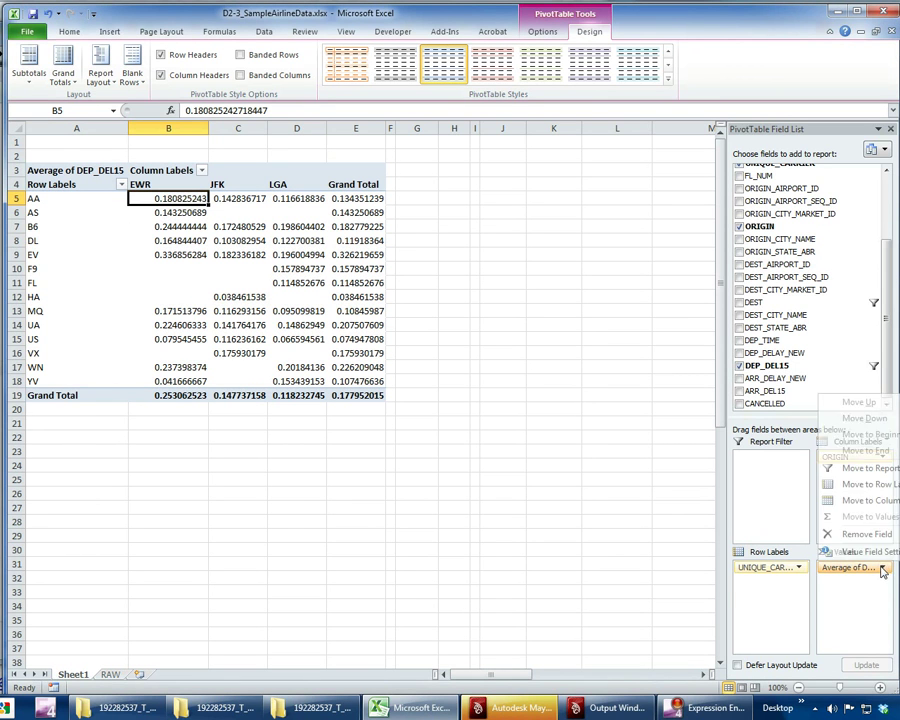
click(884, 562)
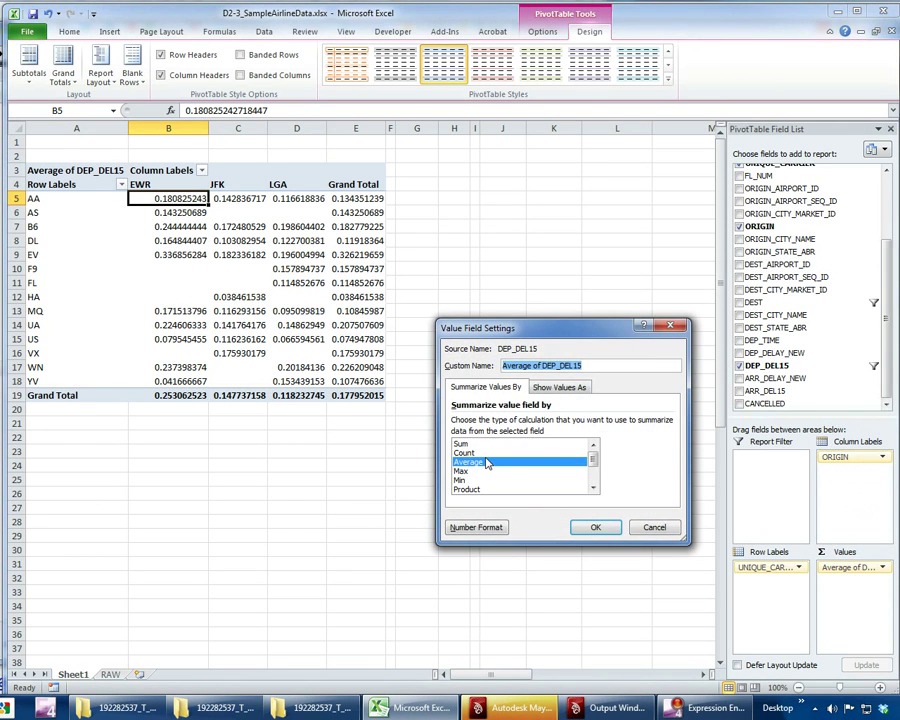
click(461, 443)
click(464, 452)
click(588, 528)
click(548, 524)
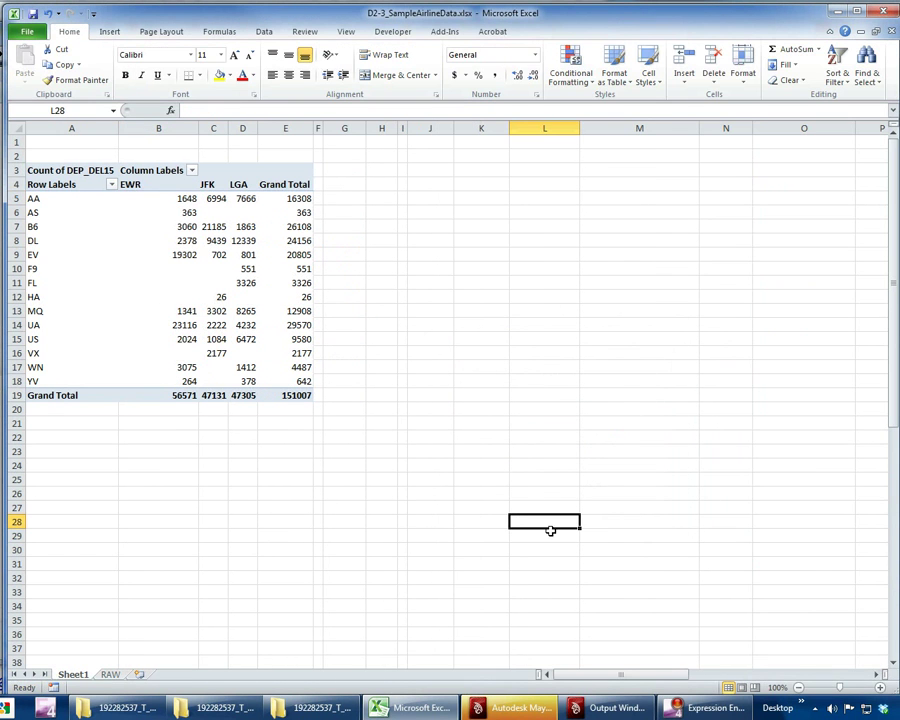
- Replace DEP_DEL15 with DEP_DELAY_NEW in the PivotTable's values
click(180, 202)
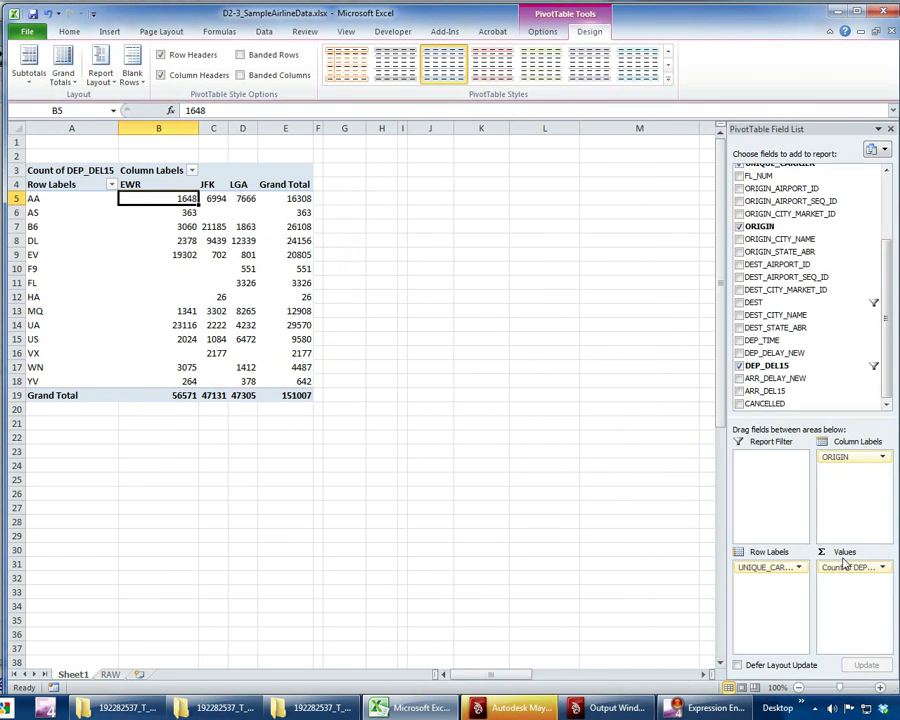
drag(843, 566, 806, 368)
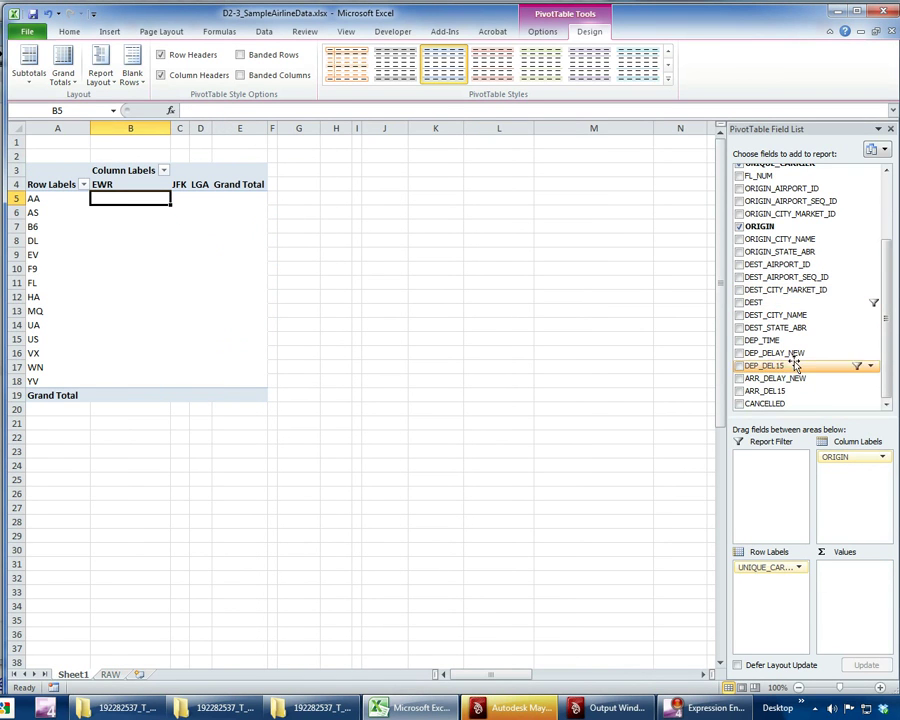
drag(790, 357, 855, 580)
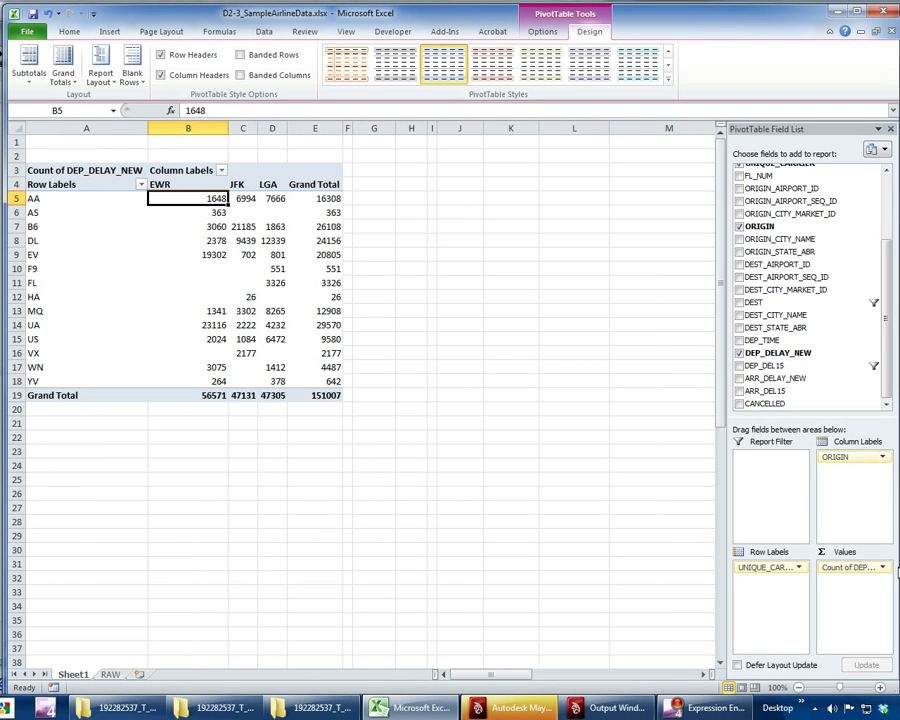
- Change the summary calculation of the DEP_DELAY_NEW values from Count to Sum
click(883, 568)
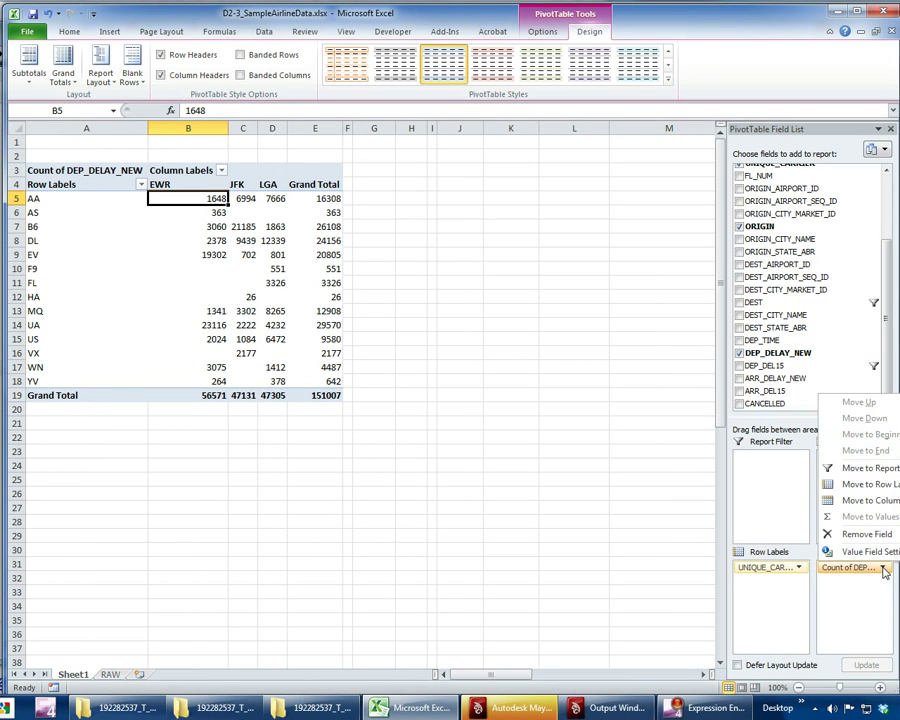
click(882, 552)
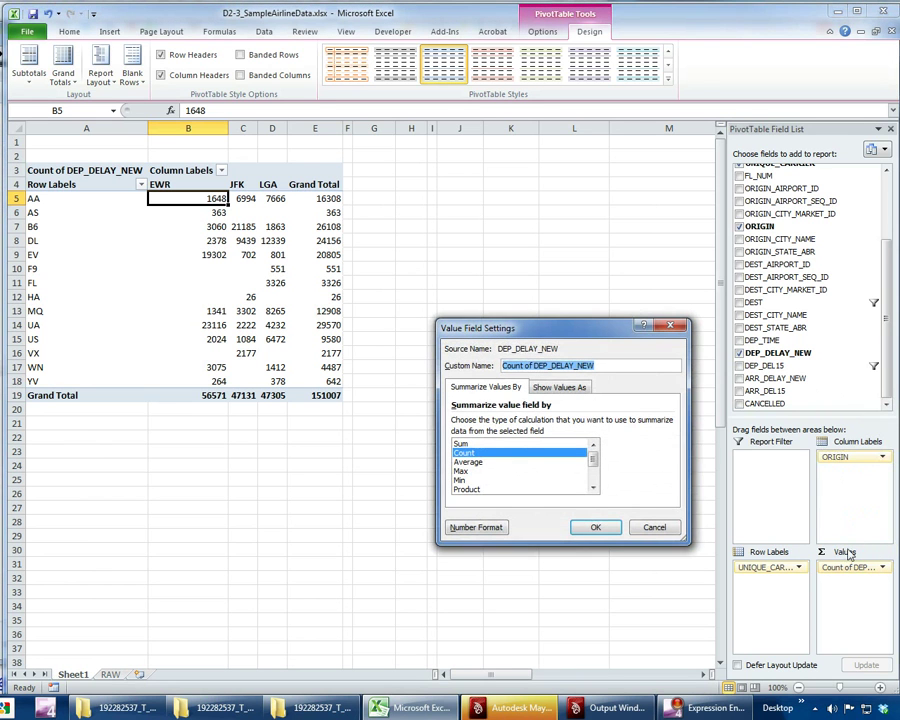
click(489, 444)
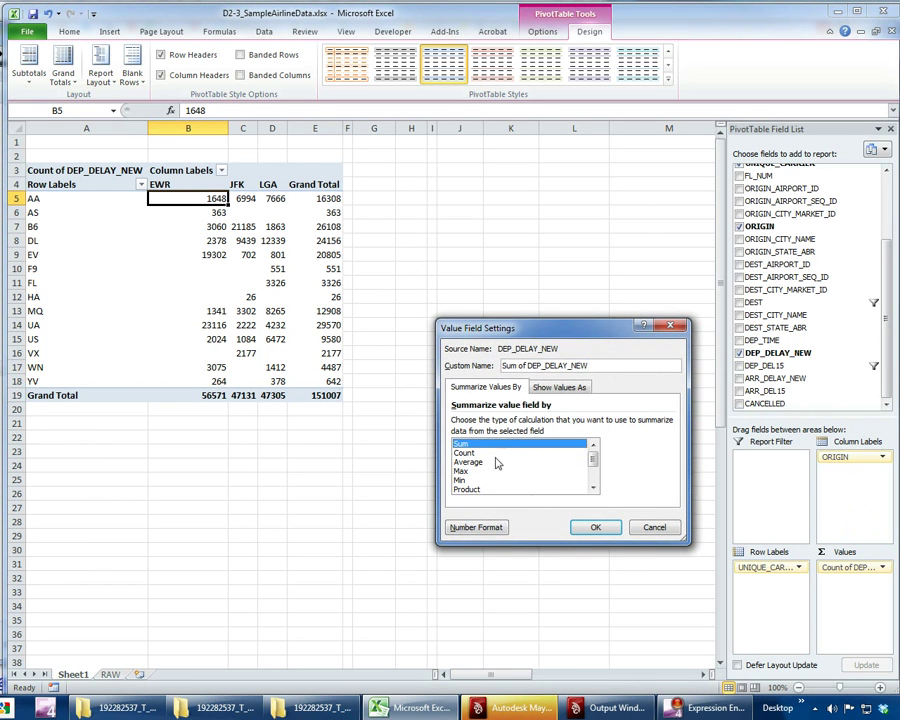
click(594, 526)
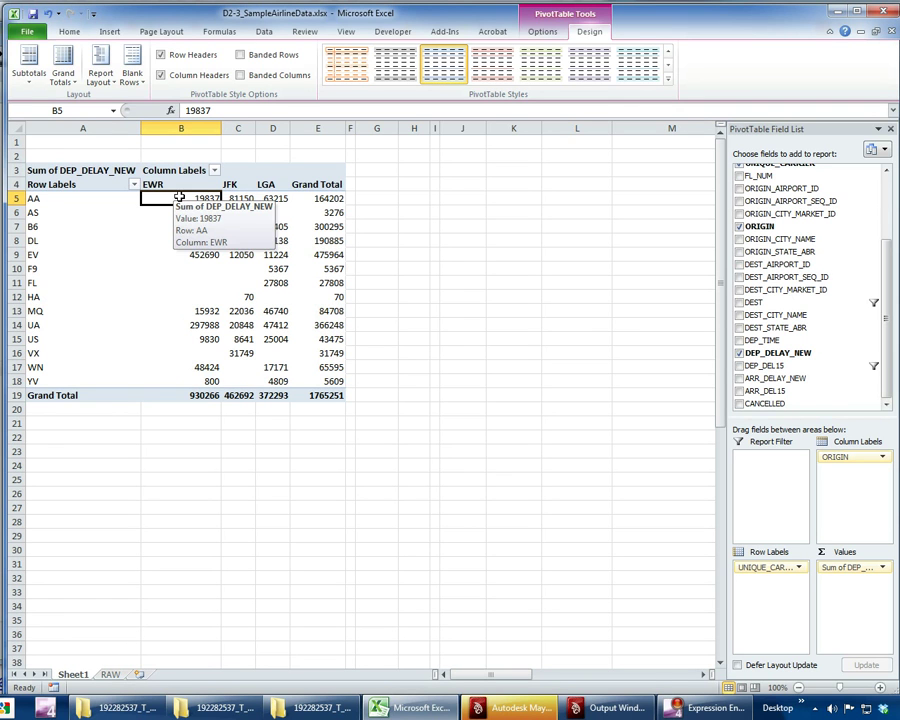
- Start a PivotTable calculated field named Cost with a formula multiplying 40 by the DEP_DELAY_NEW field
click(540, 34)
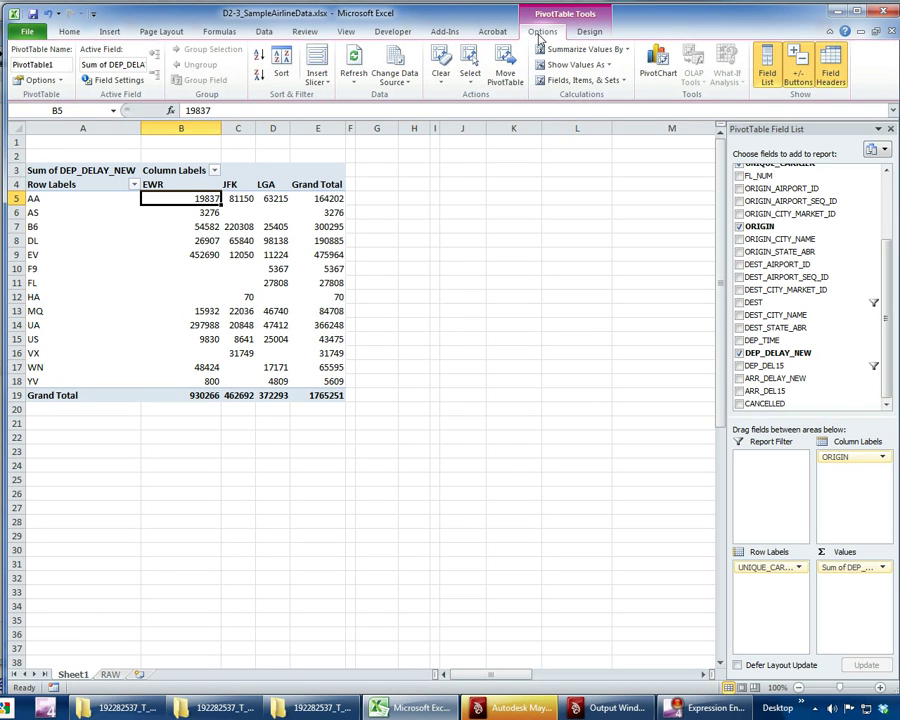
click(605, 84)
click(586, 95)
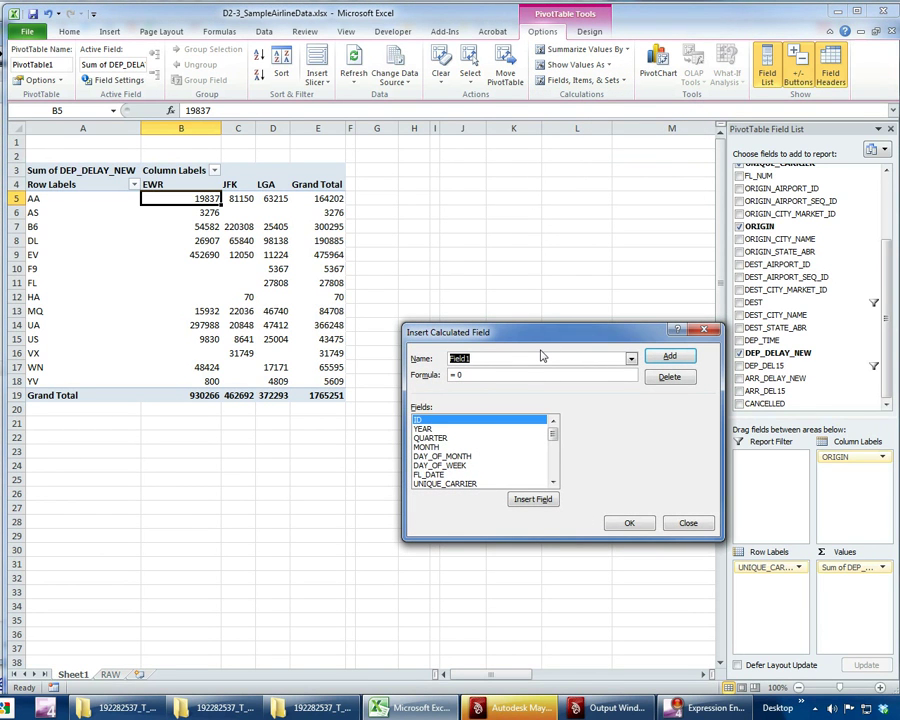
text(CO)
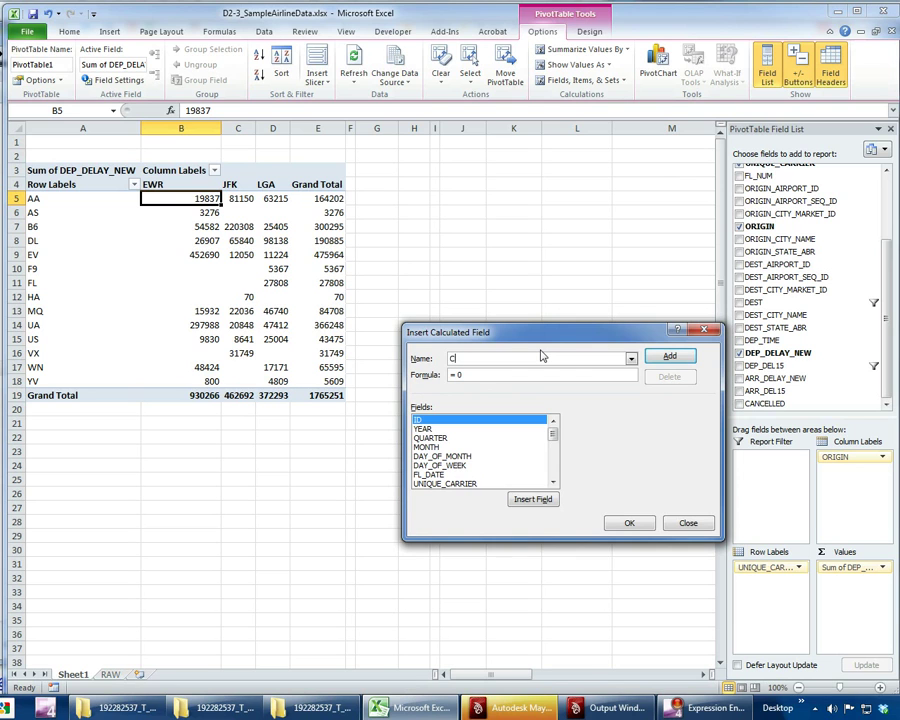
key(Tab)
text(=)
drag(554, 436, 554, 468)
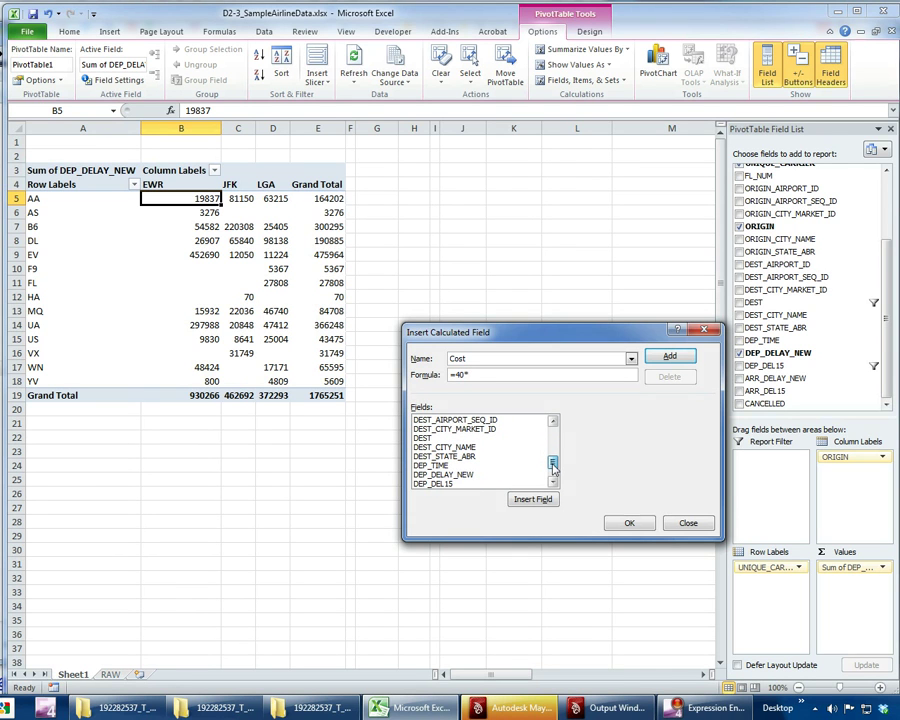
click(443, 474)
click(629, 524)
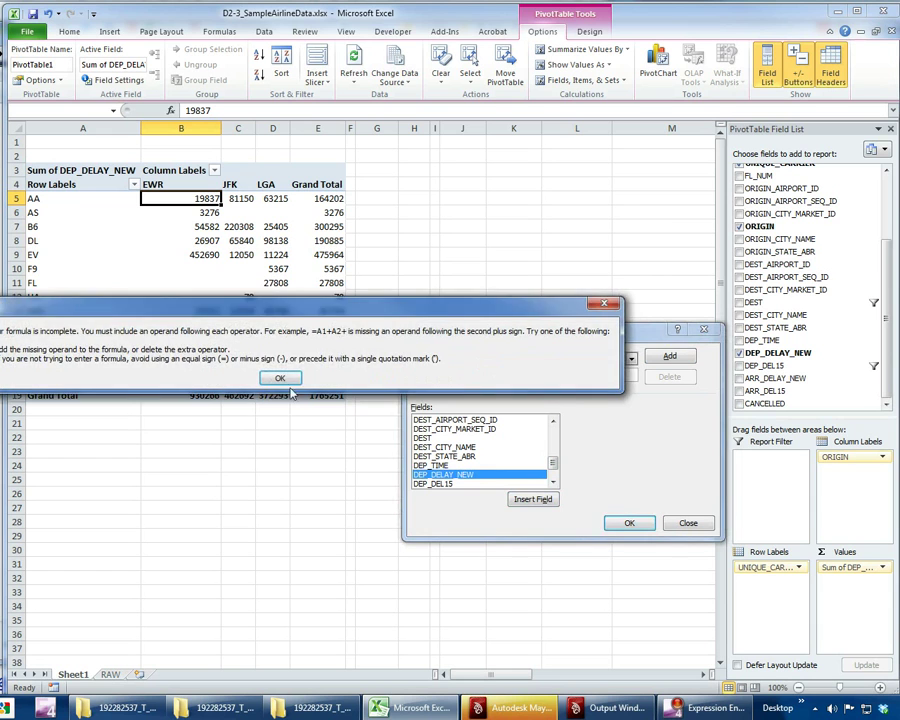
key(Return)
key(End)
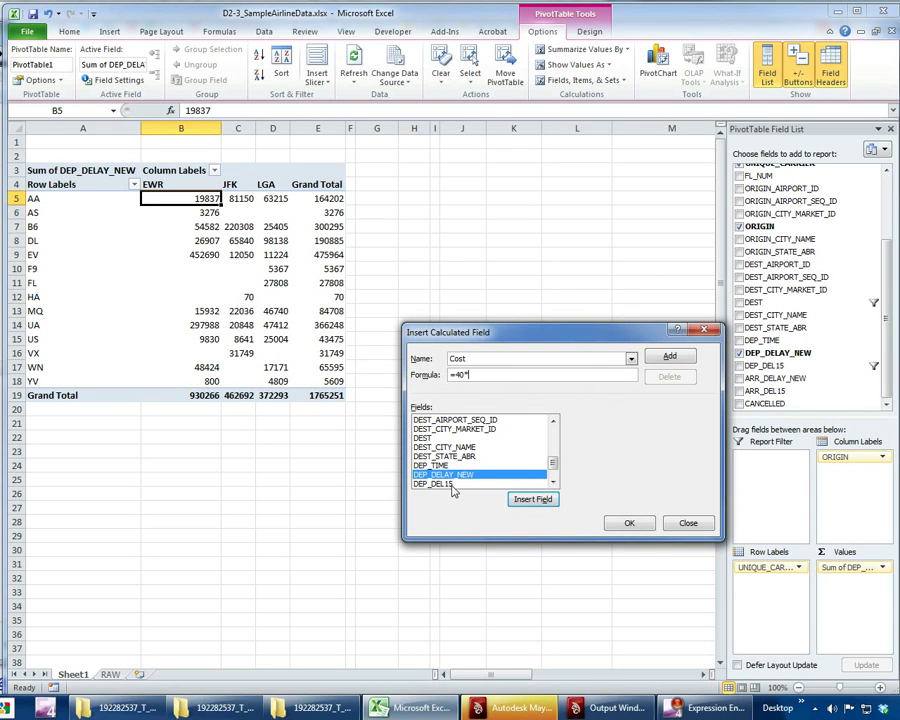
click(512, 500)
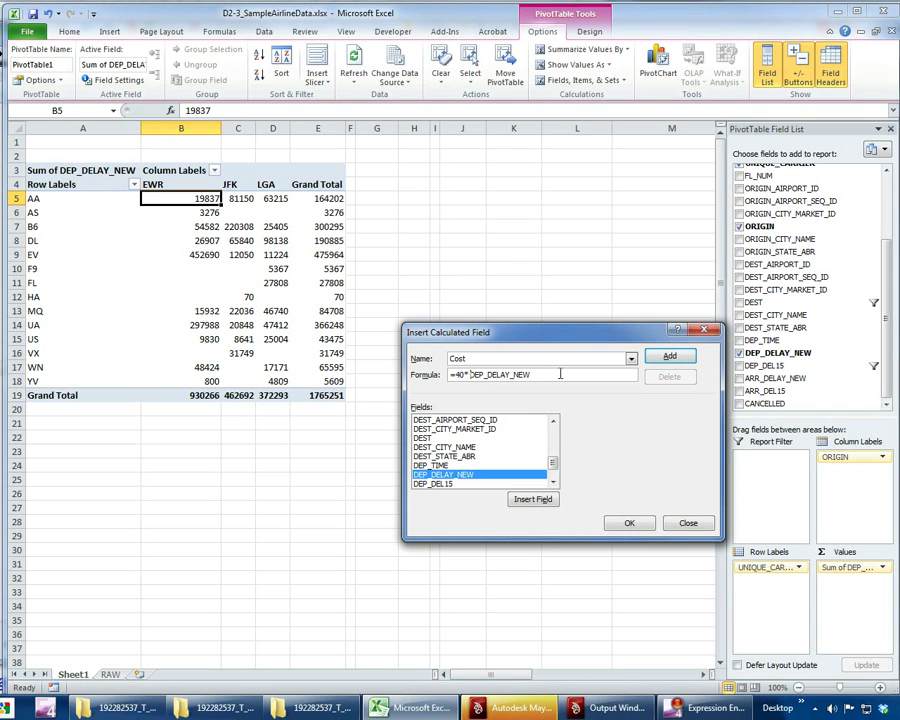
- Complete the calculated field's formula as =40*(DEP_DELAY_NEW/60), rename the field CostOfDelay and add it to the PivotTable
text(()
click(465, 374)
text(*)
click(466, 375)
key(BackSpace)
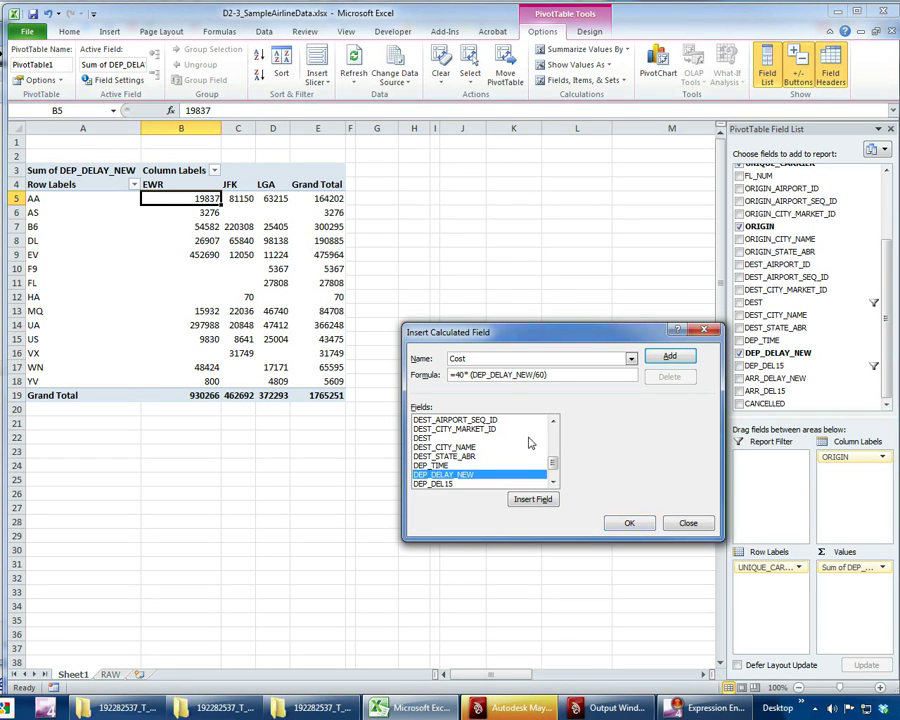
click(491, 358)
click(628, 522)
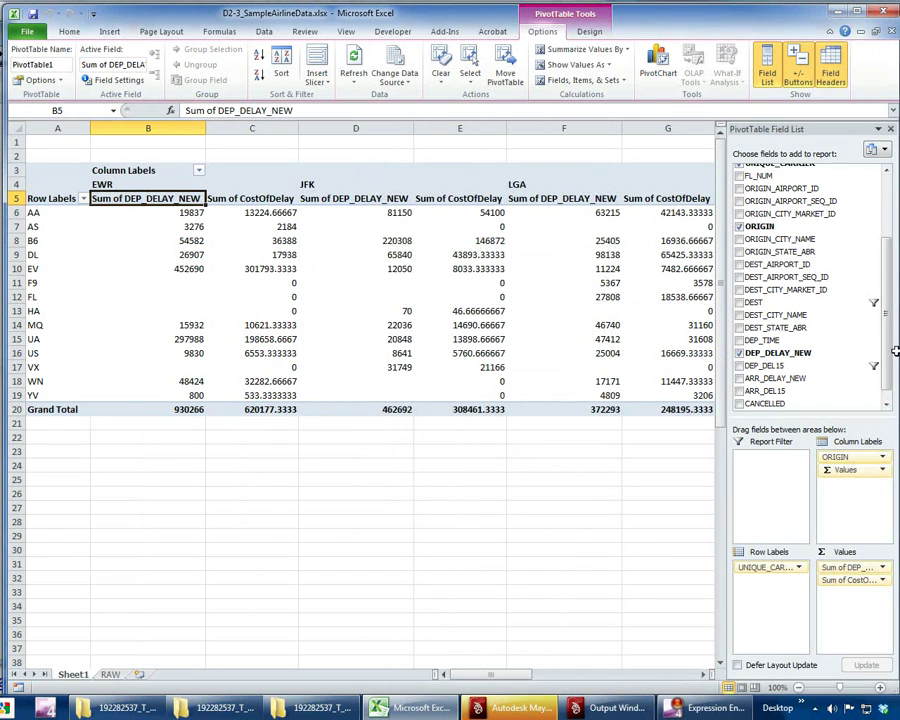
- Clear the PivotTable's values and place only the CostOfDelay field there, in place of DEP_DELAY_NEW
scroll(887, 372, down, 1)
drag(887, 372, 875, 303)
drag(852, 580, 866, 372)
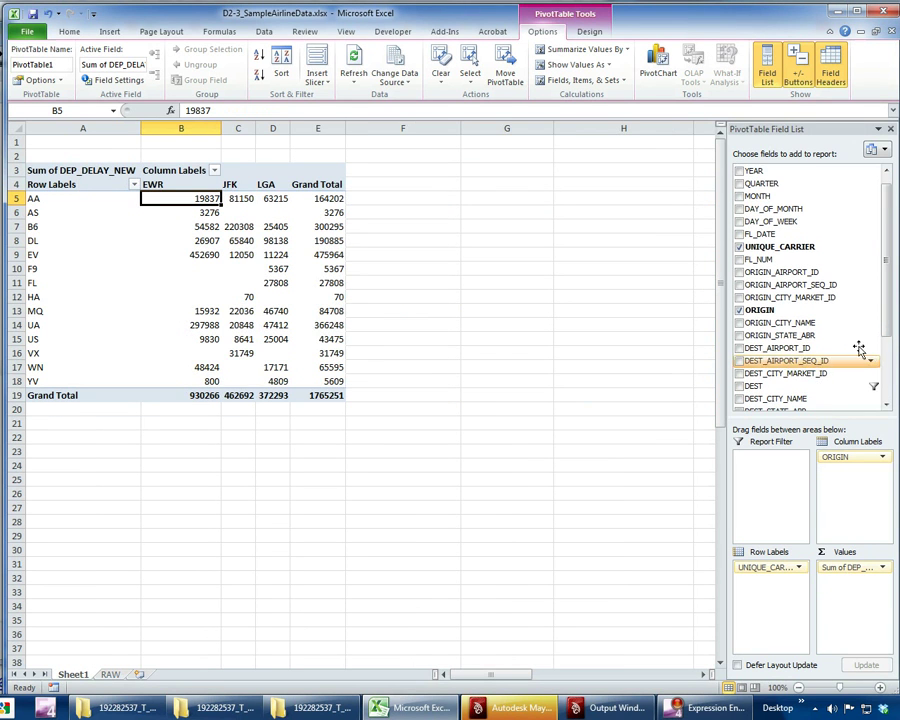
drag(886, 296, 884, 385)
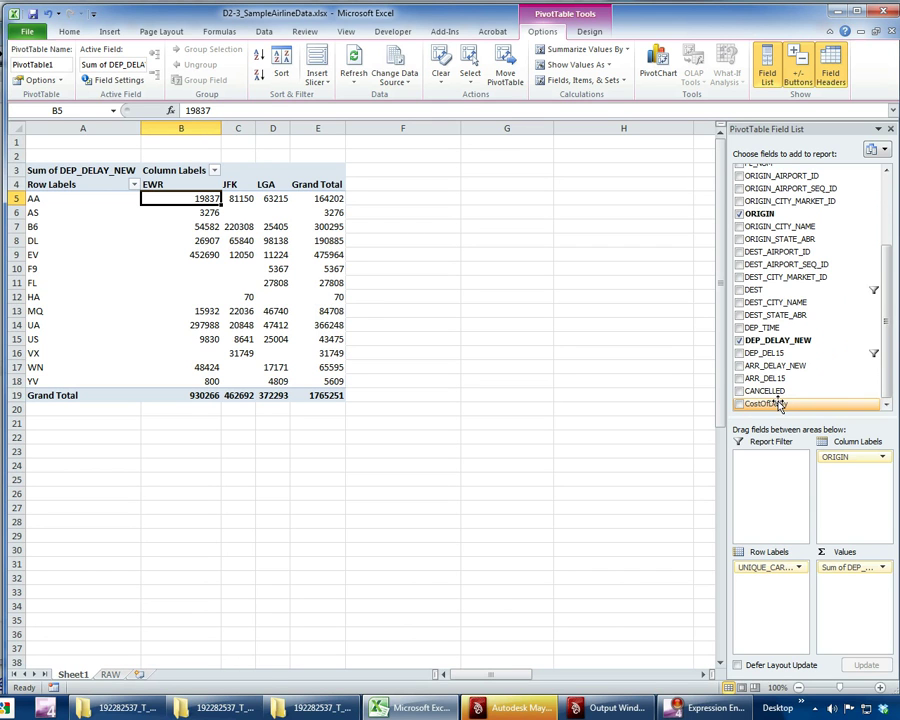
drag(779, 404, 814, 357)
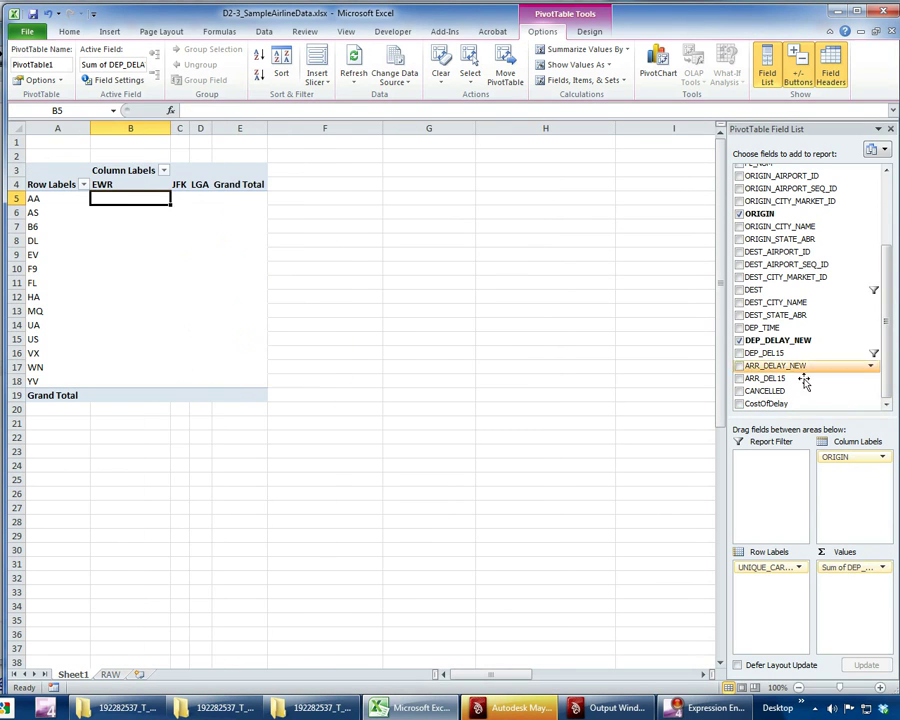
drag(770, 404, 855, 577)
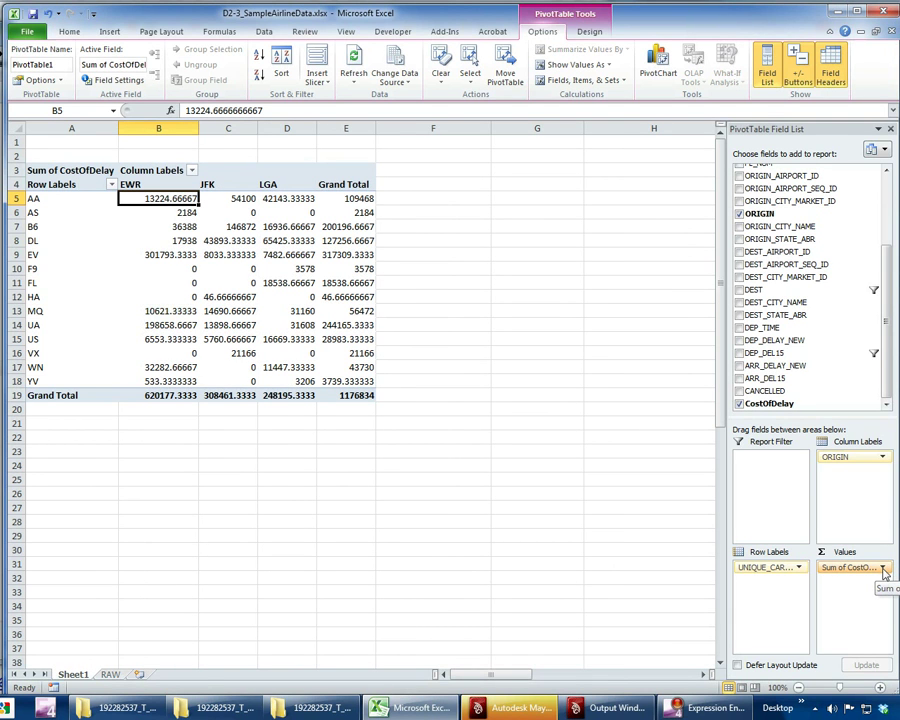
- Format the CostOfDelay values as Currency with the $ symbol and two decimal places
click(884, 568)
click(845, 496)
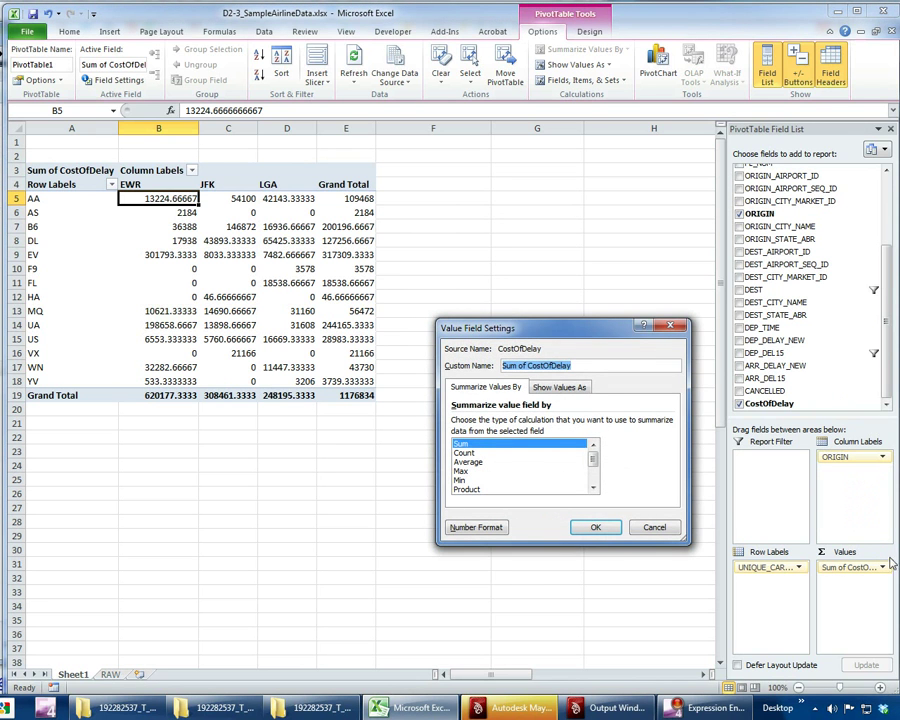
click(497, 529)
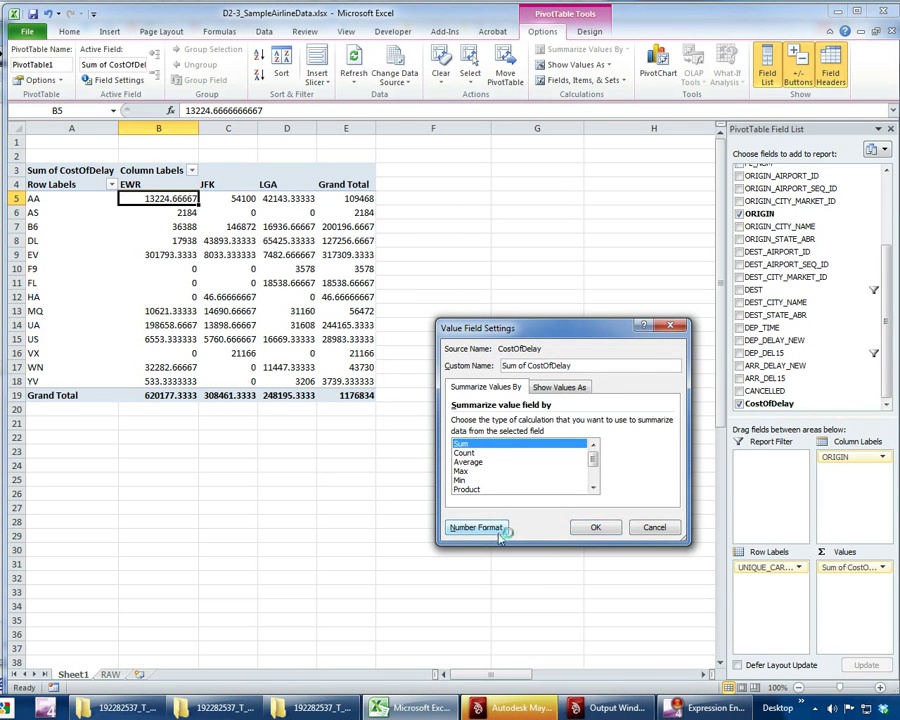
click(414, 350)
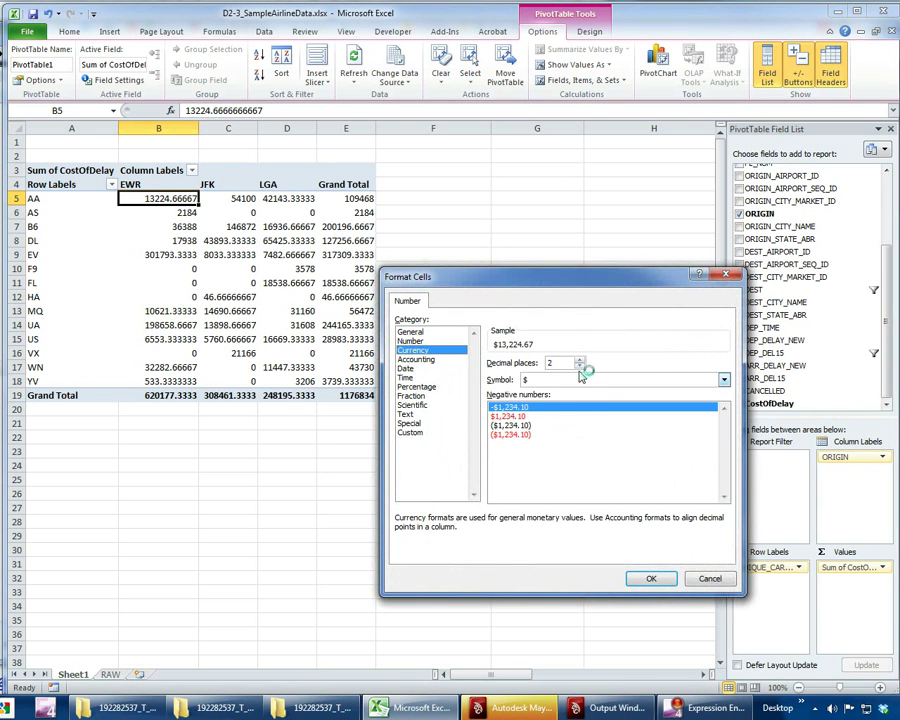
click(651, 578)
click(594, 527)
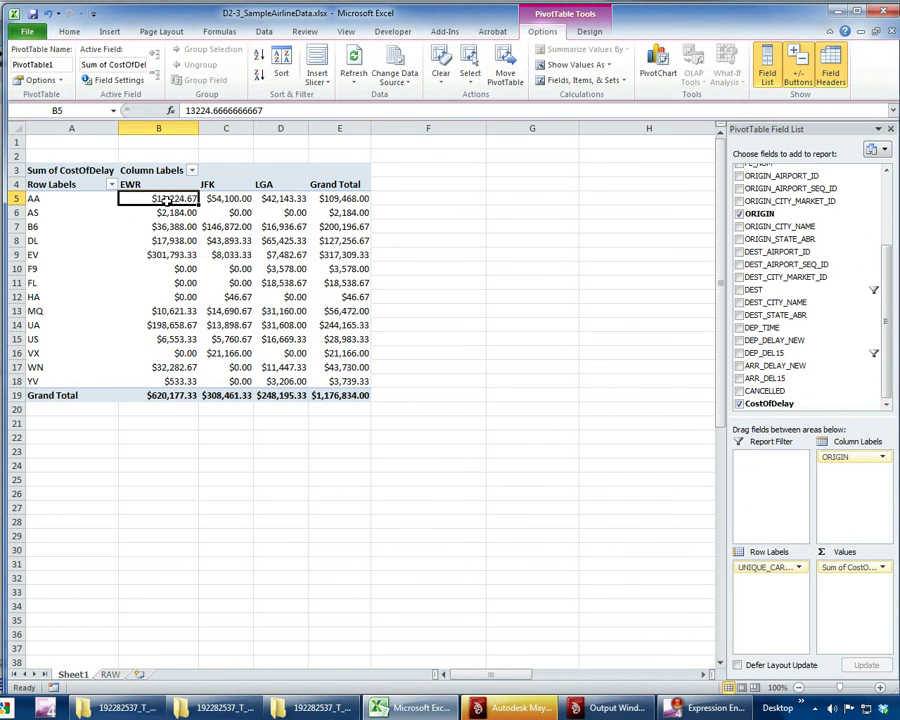
- Examine the delay costs of the carriers by origin airport and in the Grand Total column
mouse_move(166, 200)
key(Right)
key(Right)
key(Right)
key(Down)
key(Down)
key(Down)
key(Down)
key(Down)
key(Down)
key(Down)
key(Down)
key(Down)
key(Down)
key(Down)
key(Down)
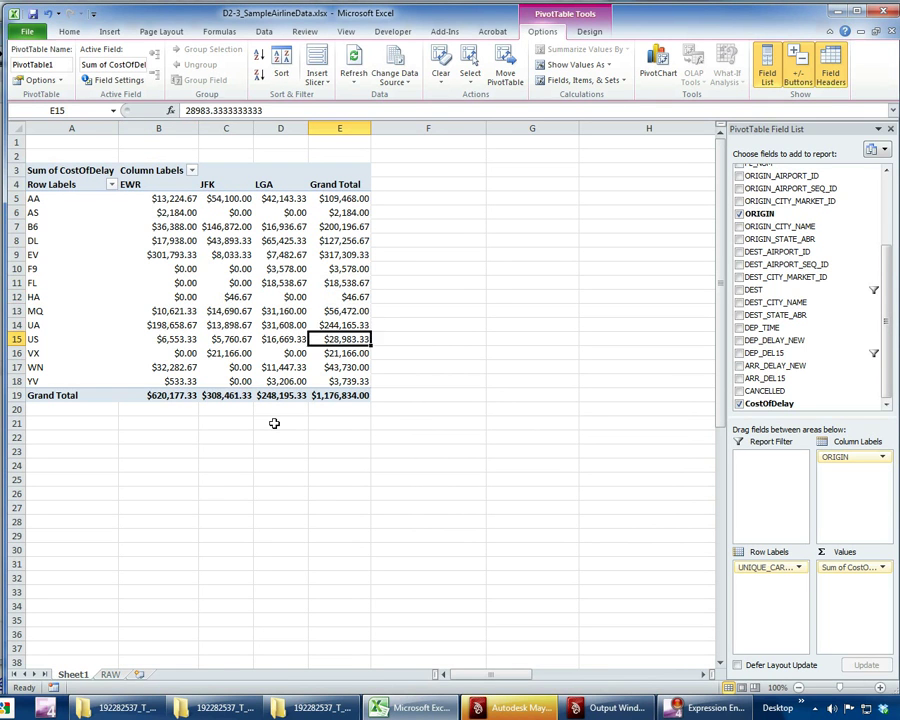
key(Up)
key(Up)
key(Up)
key(Up)
key(Up)
key(Up)
key(Up)
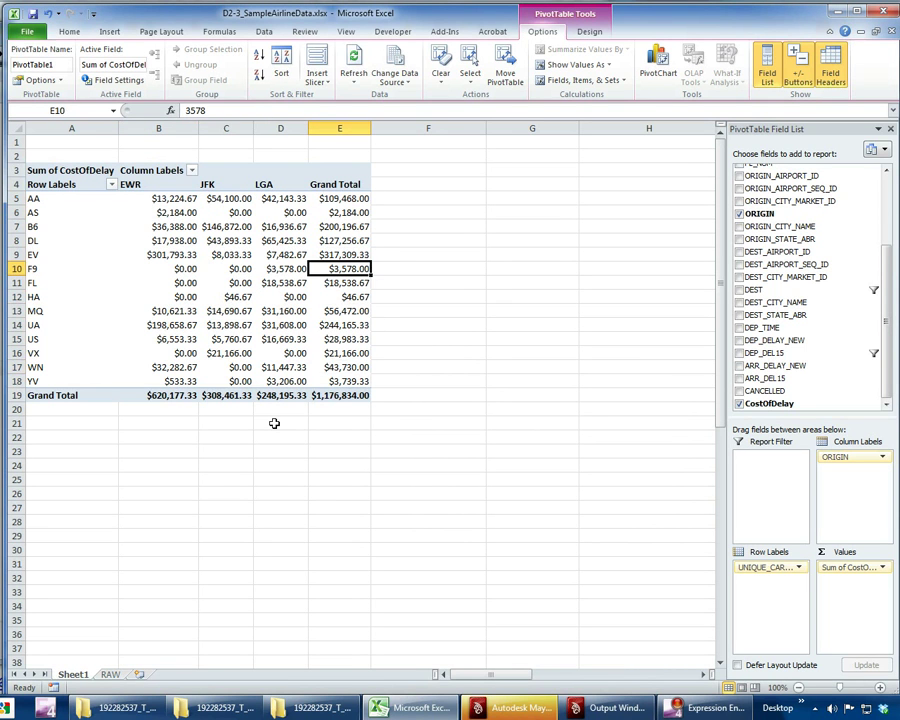
key(Up)
key(Up)
key(Up)
key(Left)
key(Left)
key(Left)
key(Left)
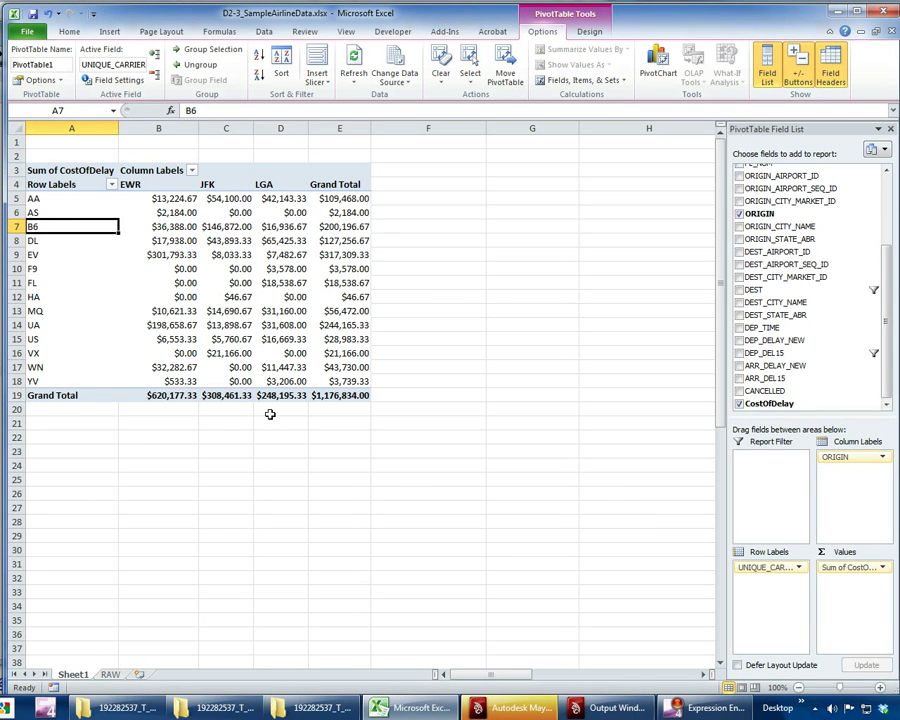
mouse_move(250, 297)
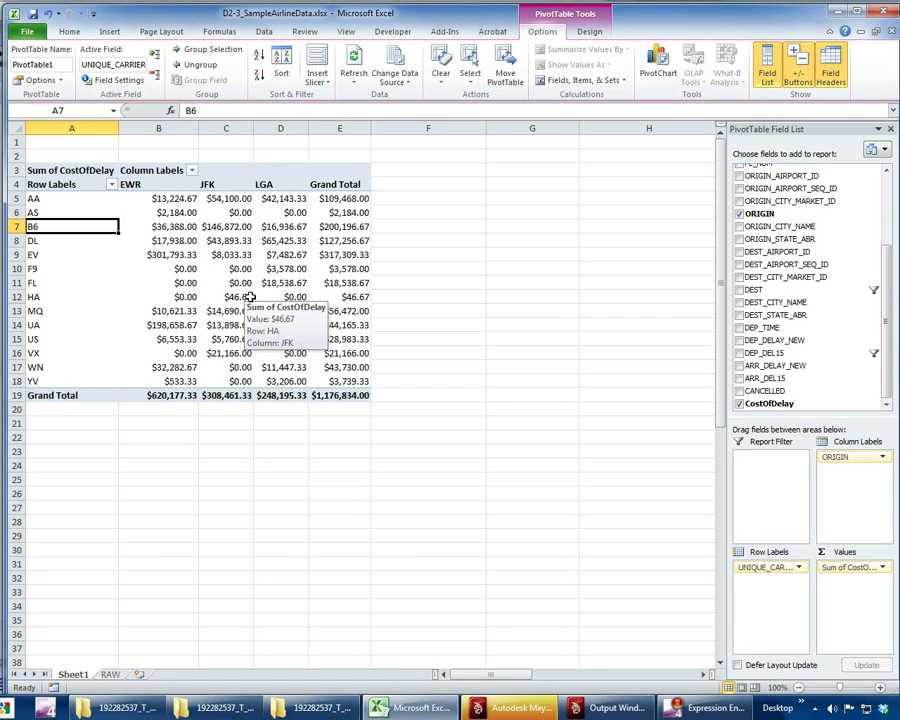
drag(886, 360, 226, 234)
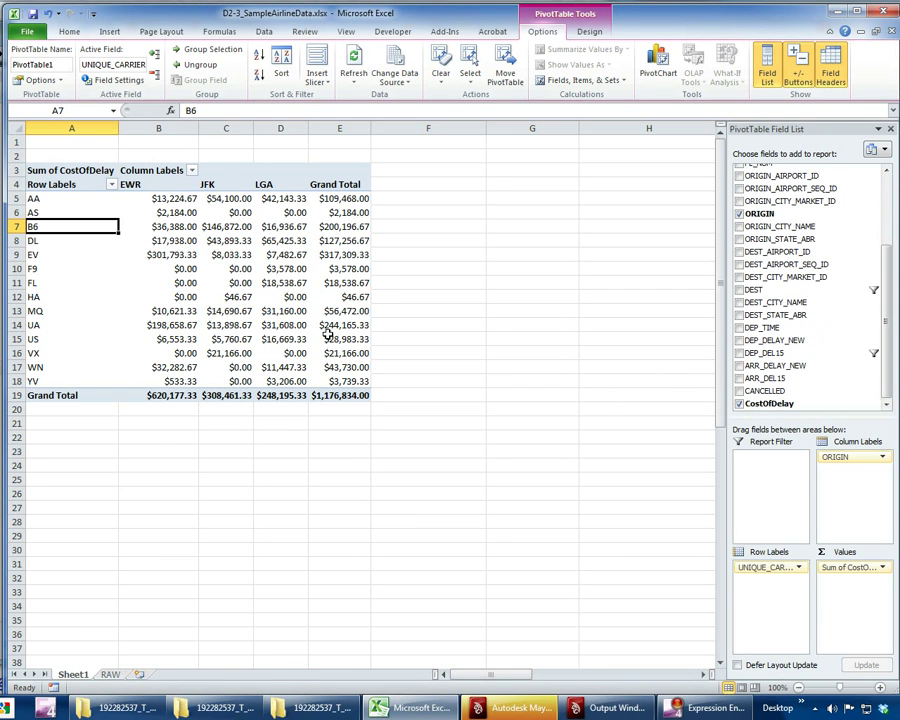
click(226, 325)
mouse_move(226, 325)
key(Left)
key(Left)
key(Up)
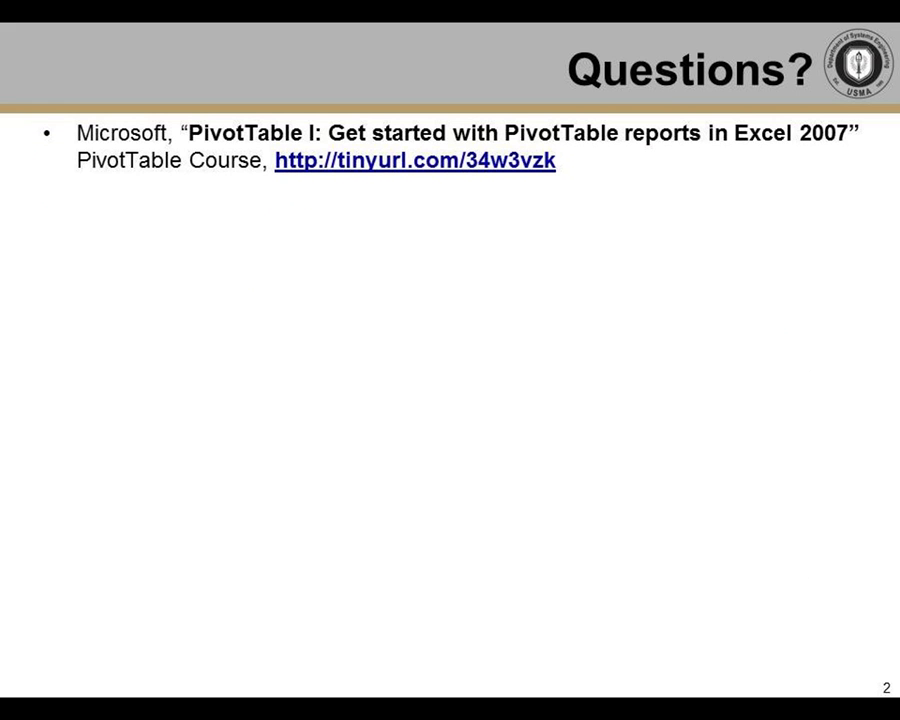
key(Right)
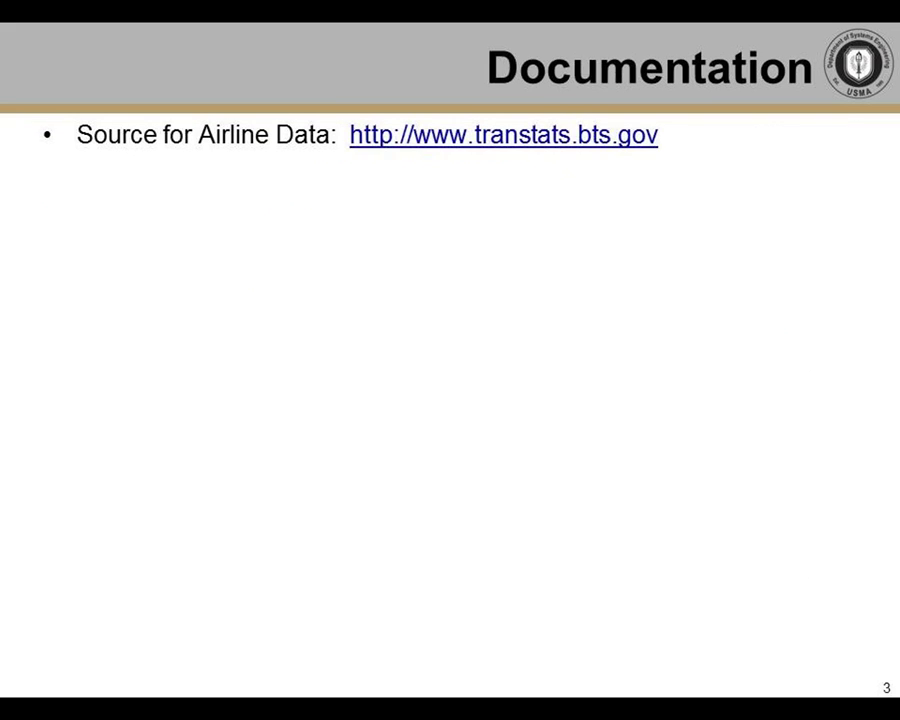